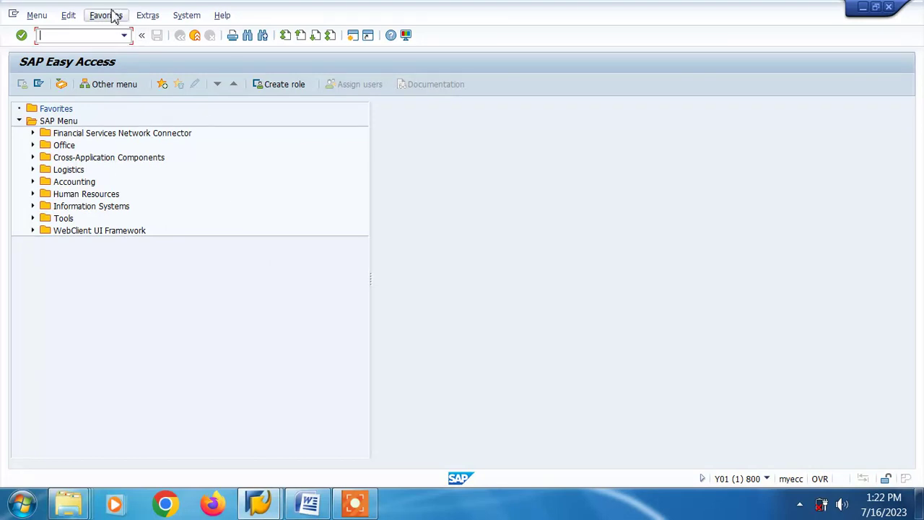
# Run transaction fs00 to open central G/L account maintenance
pyautogui.click(125, 35)
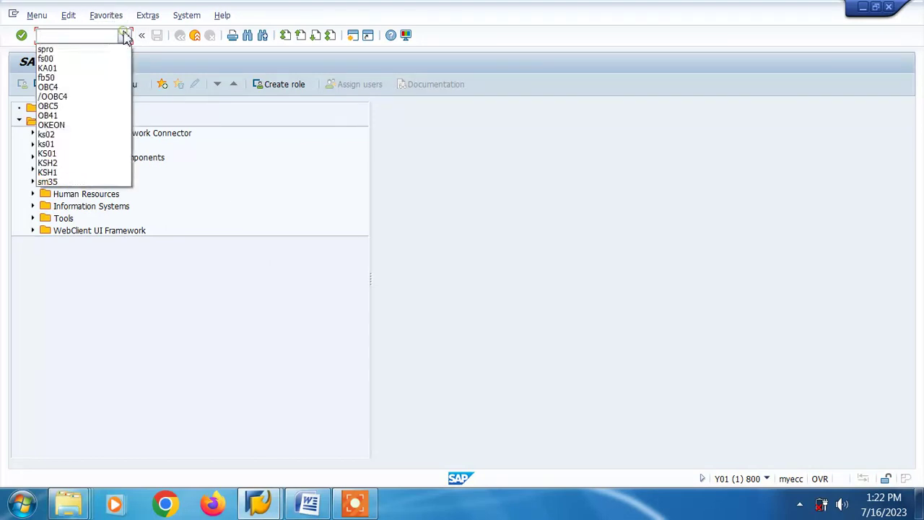
pyautogui.click(55, 61)
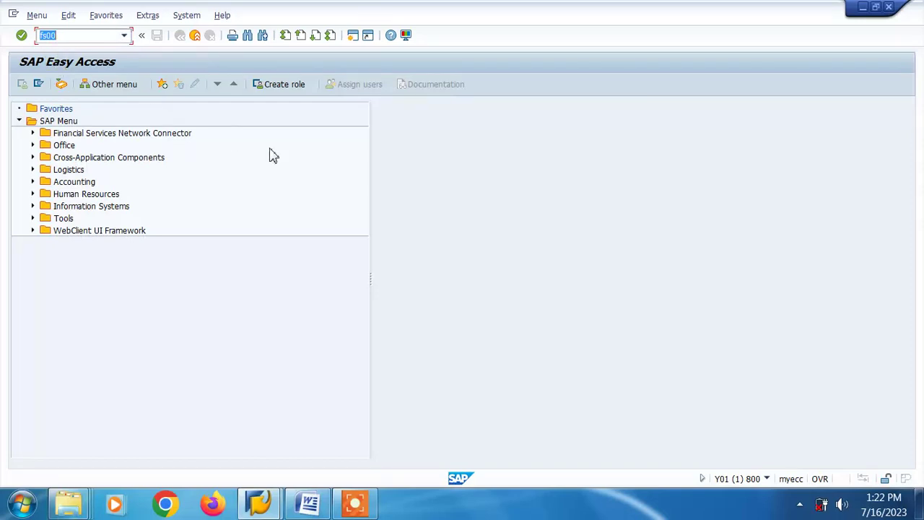
pyautogui.press('Return')
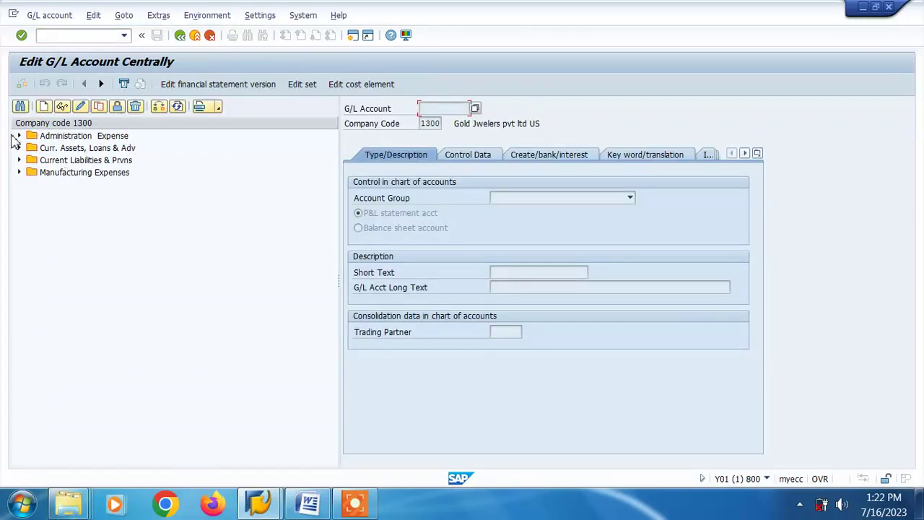
# Expand the Administration Expense and Manufacturing Expenses account groups and display the Office Rent account 006000
pyautogui.click(19, 136)
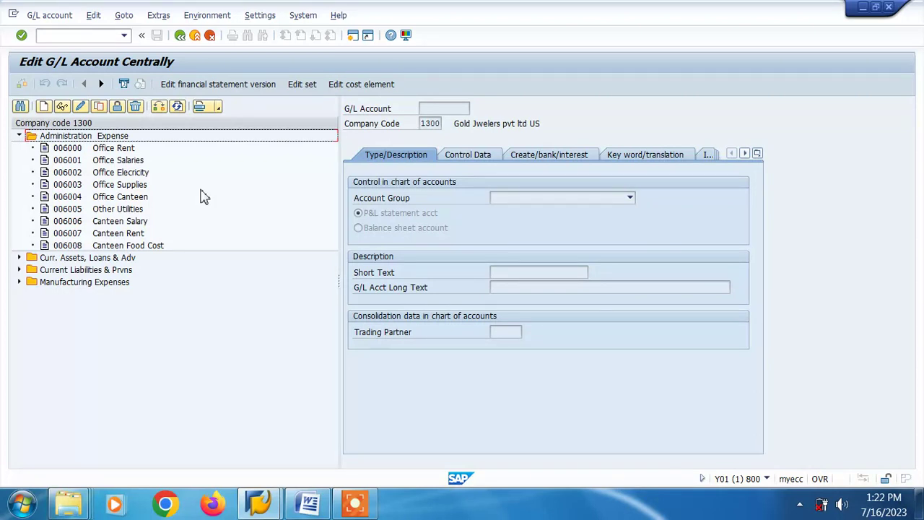
pyautogui.click(18, 283)
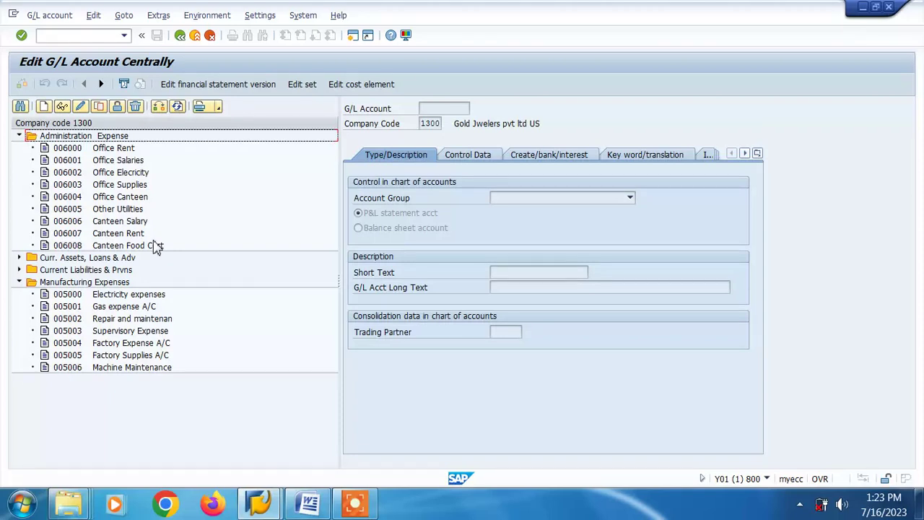
pyautogui.doubleClick(108, 149)
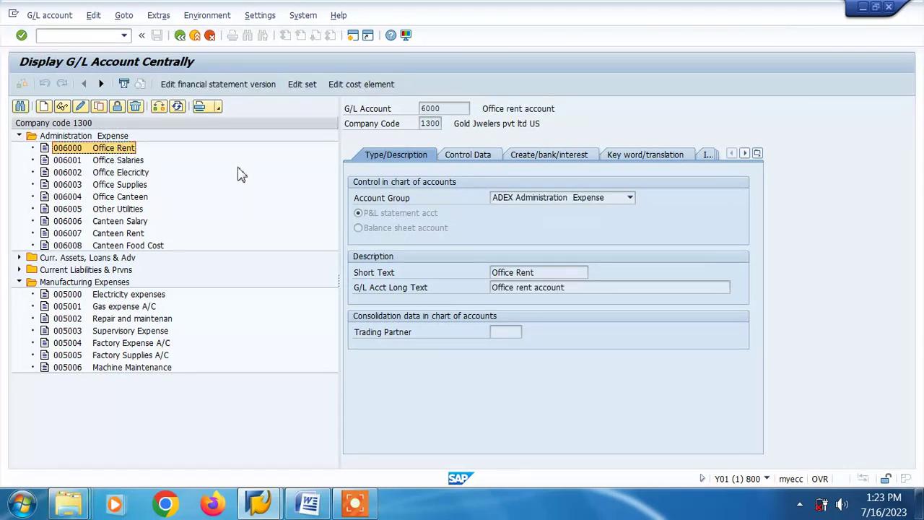
pyautogui.click(302, 85)
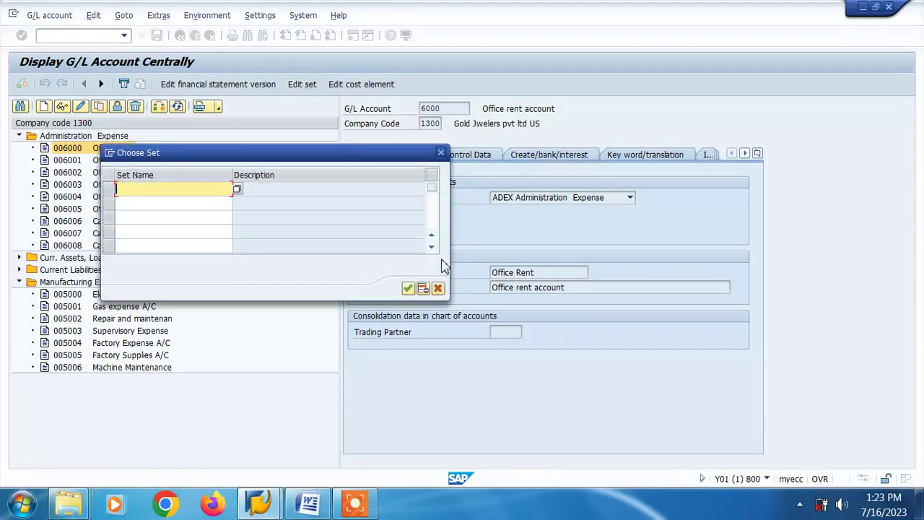
pyautogui.click(438, 289)
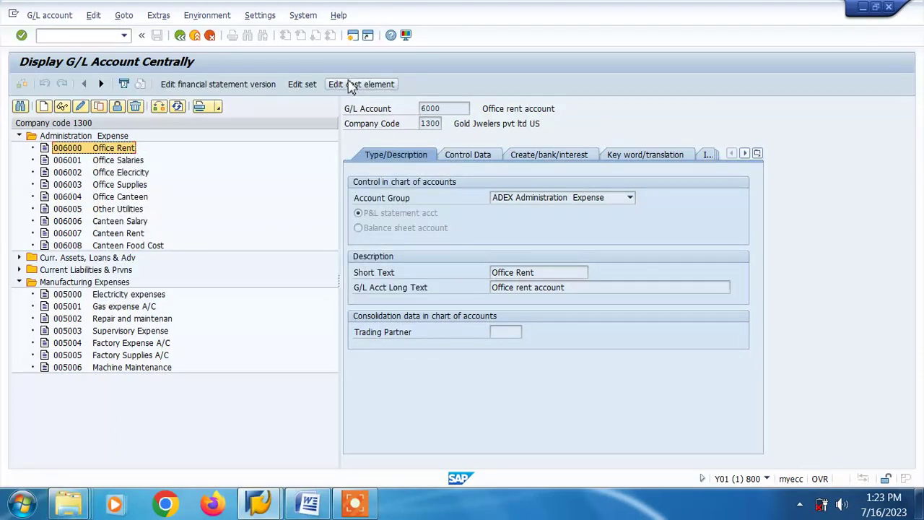
# Start cost element maintenance for the Office Rent account, set Valid From to 01.03.2023 and open its master data
pyautogui.click(350, 84)
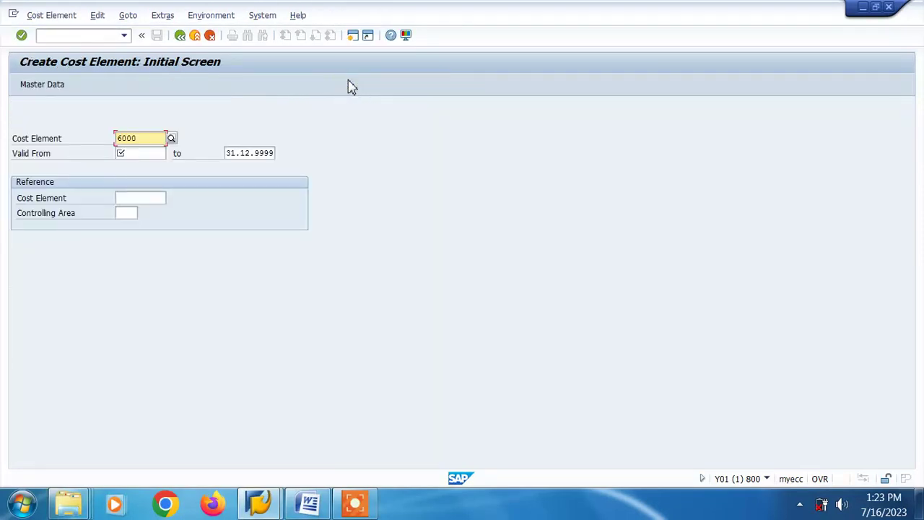
pyautogui.click(134, 154)
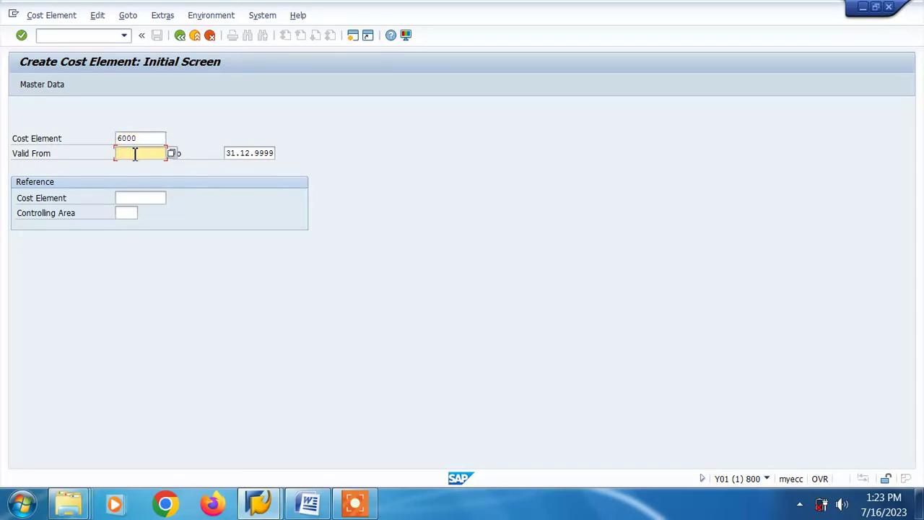
pyautogui.write('01-0')
pyautogui.write('3')
pyautogui.write('-2023')
pyautogui.press('BackSpace')
pyautogui.press('BackSpace')
pyautogui.press('BackSpace')
pyautogui.press('BackSpace')
pyautogui.press('BackSpace')
pyautogui.press('BackSpace')
pyautogui.press('BackSpace')
pyautogui.press('BackSpace')
pyautogui.write('.03.2023')
pyautogui.click(45, 92)
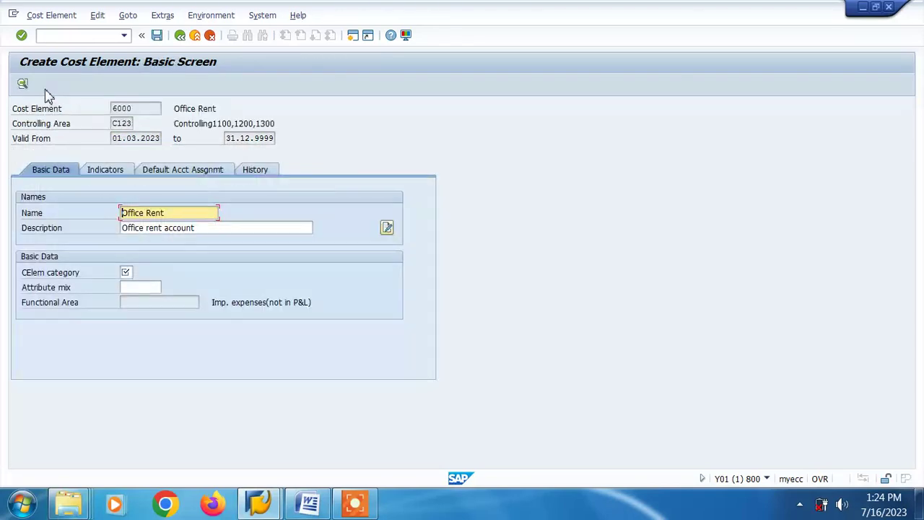
# Cancel the unsaved cost element maintenance for Office Rent and return to the G/L account display
pyautogui.click(126, 272)
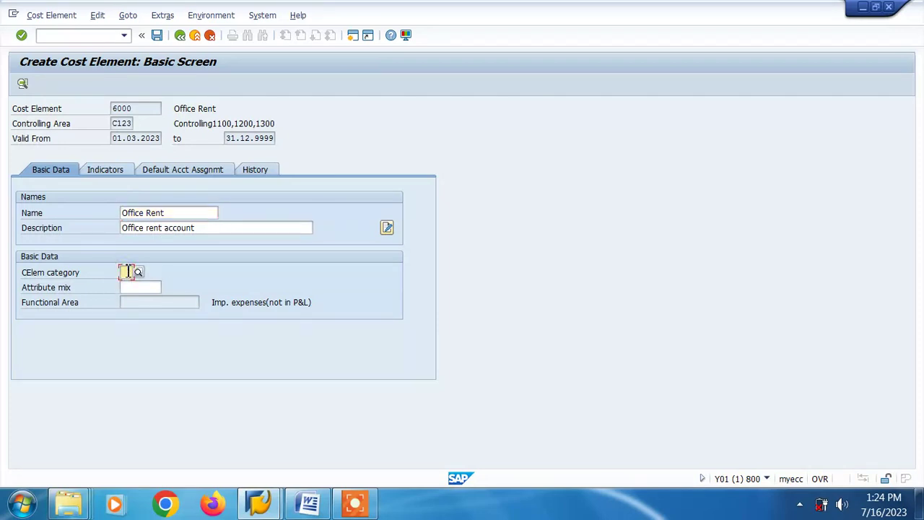
pyautogui.click(180, 36)
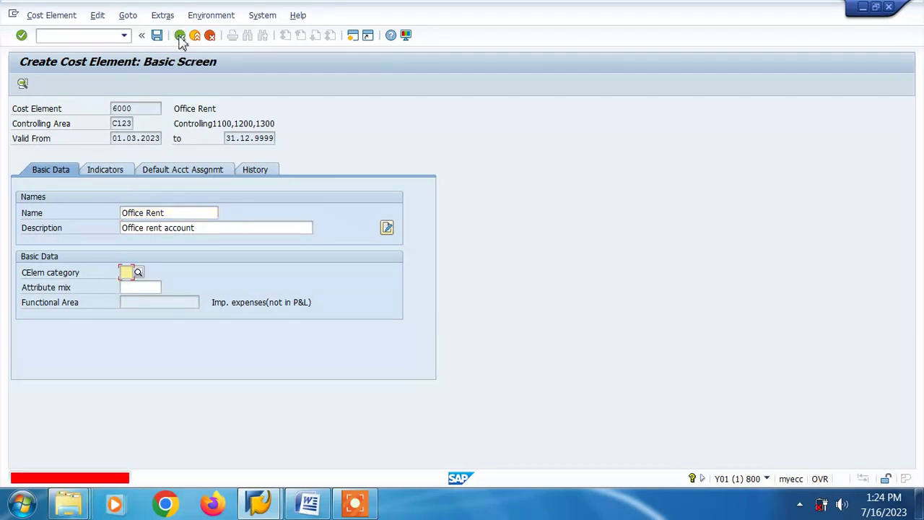
pyautogui.click(196, 38)
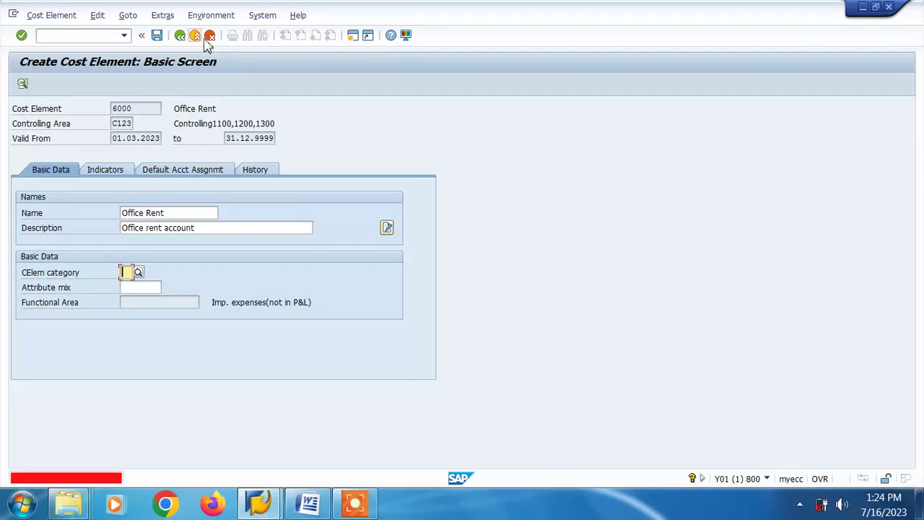
pyautogui.click(209, 36)
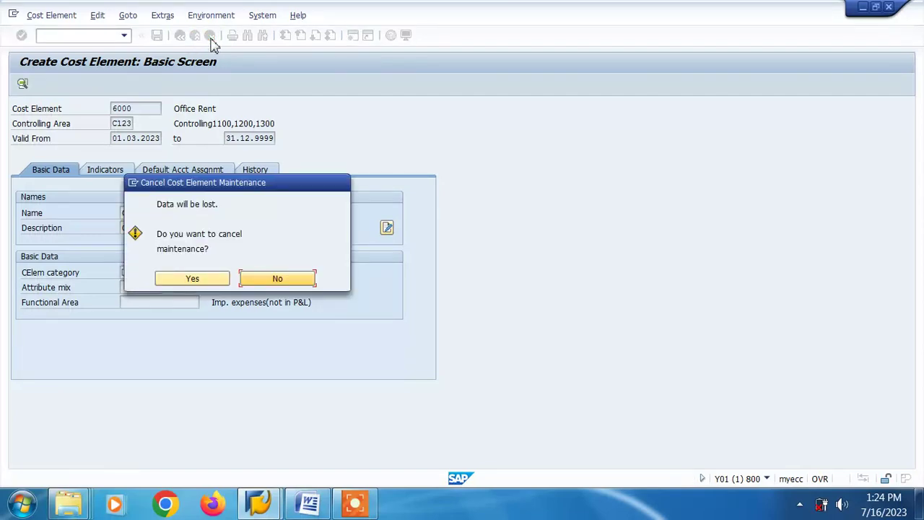
pyautogui.click(194, 280)
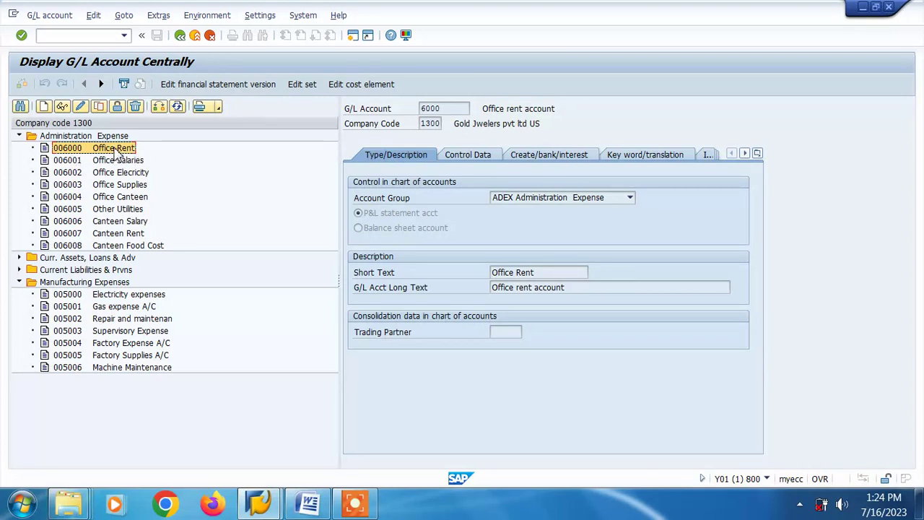
# Create the cost element for Office Rent with category 1 (Primary costs/cost-reducing revenues) and save it
pyautogui.click(361, 85)
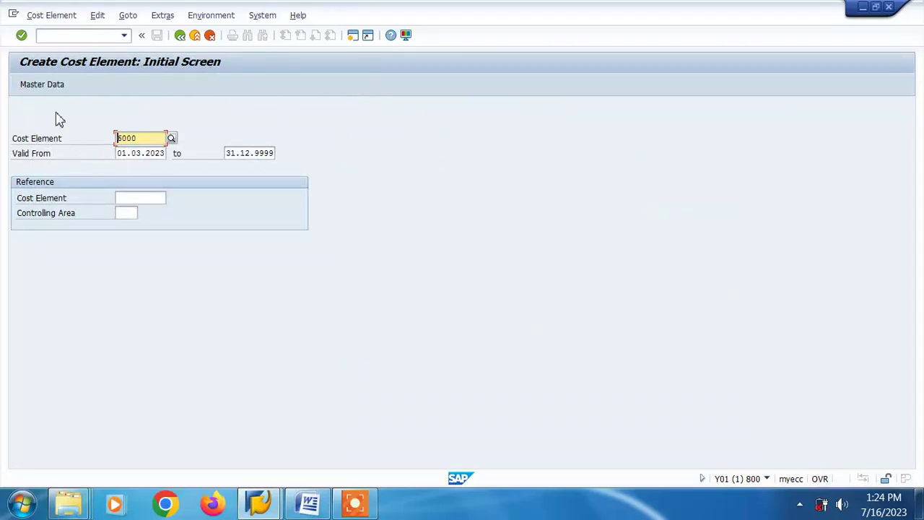
pyautogui.click(37, 90)
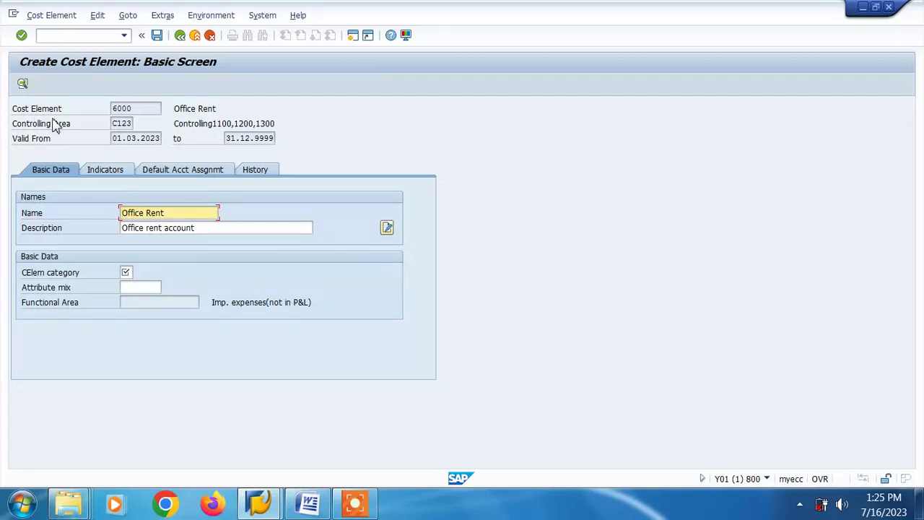
pyautogui.click(128, 272)
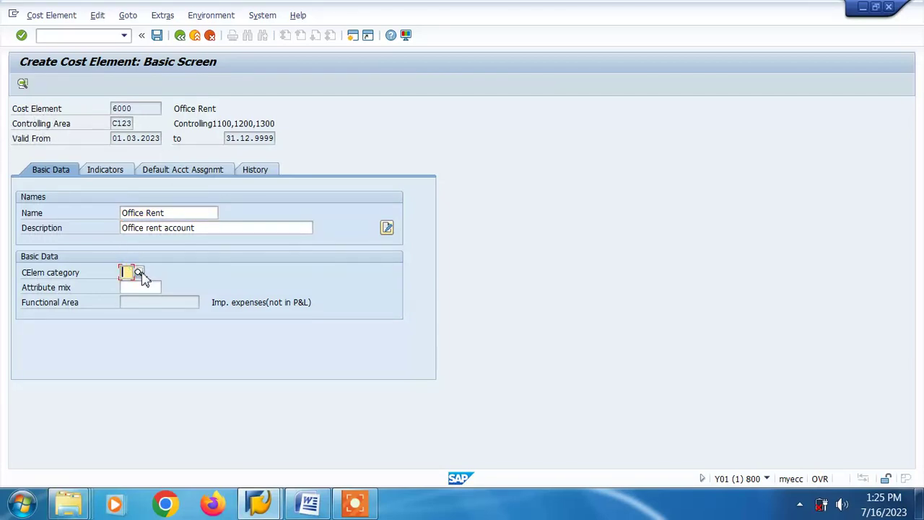
pyautogui.click(139, 273)
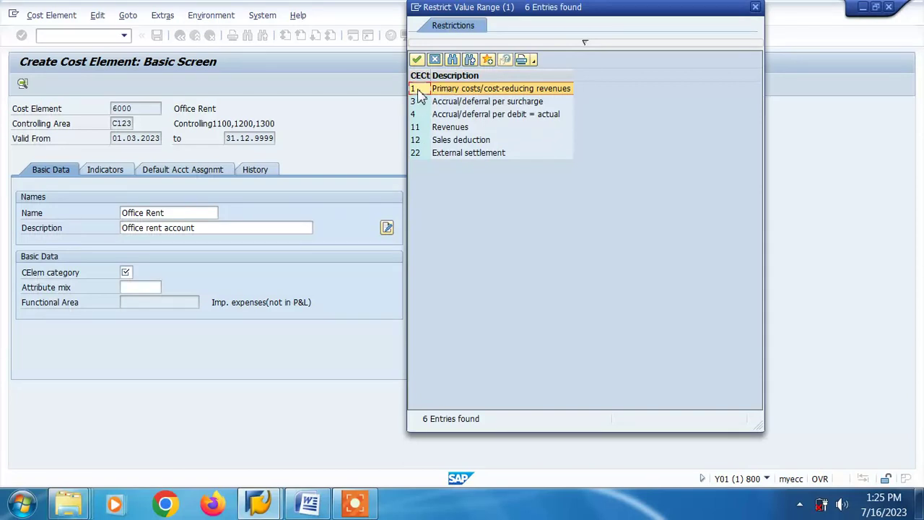
pyautogui.click(417, 61)
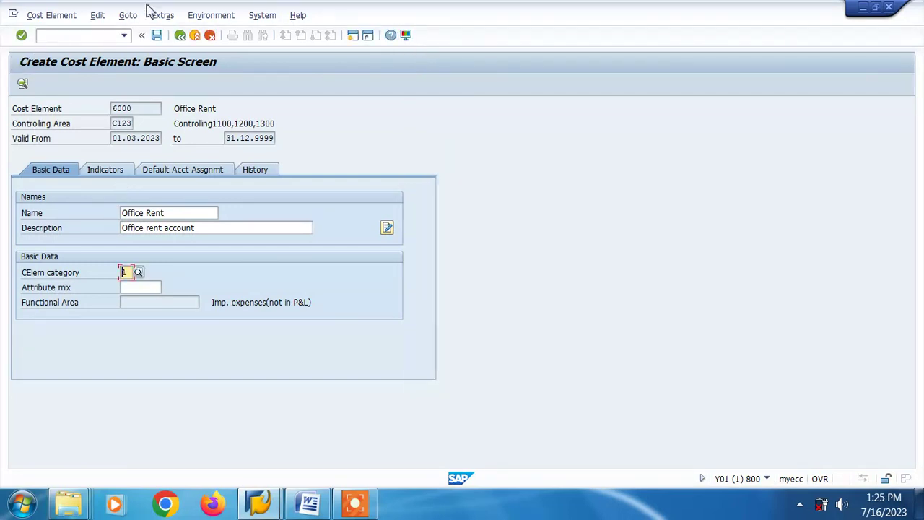
pyautogui.click(157, 36)
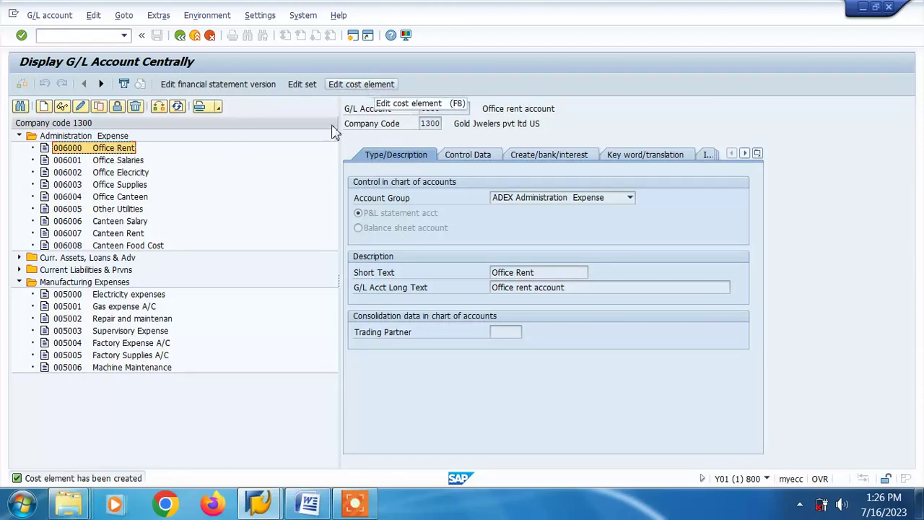
# Open a second session, check the account list in the first session, and run transaction KA01 in the new one
pyautogui.click(352, 36)
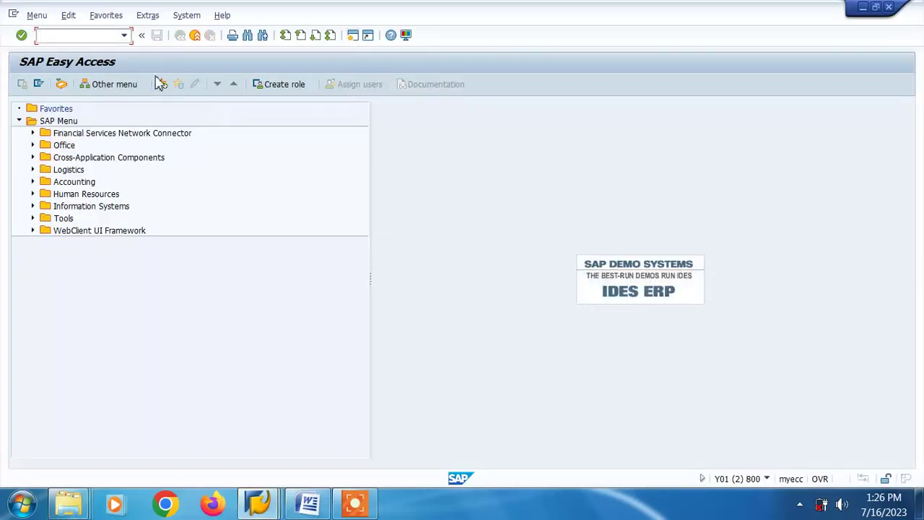
pyautogui.click(258, 504)
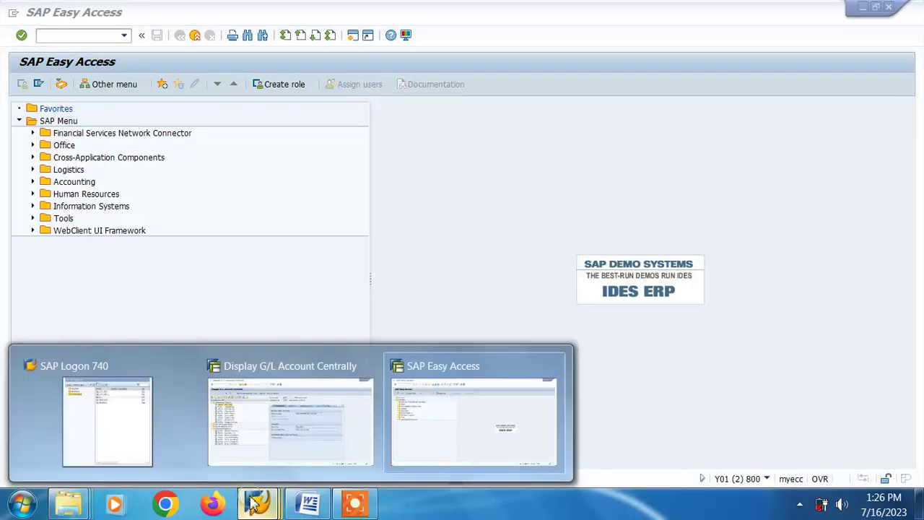
pyautogui.click(280, 445)
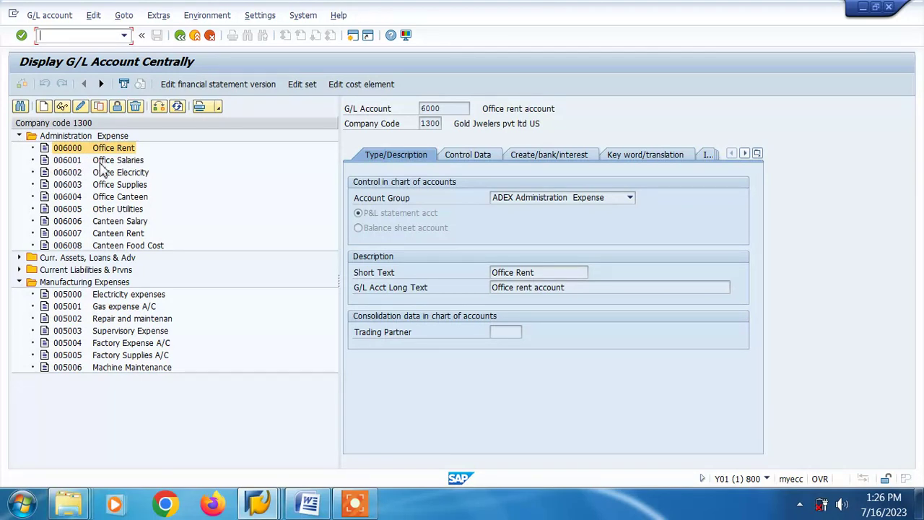
pyautogui.click(254, 510)
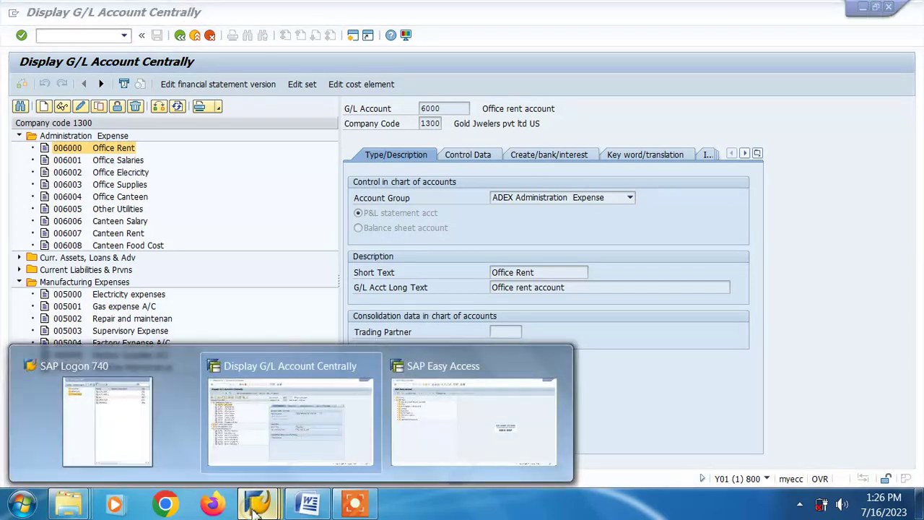
pyautogui.click(440, 437)
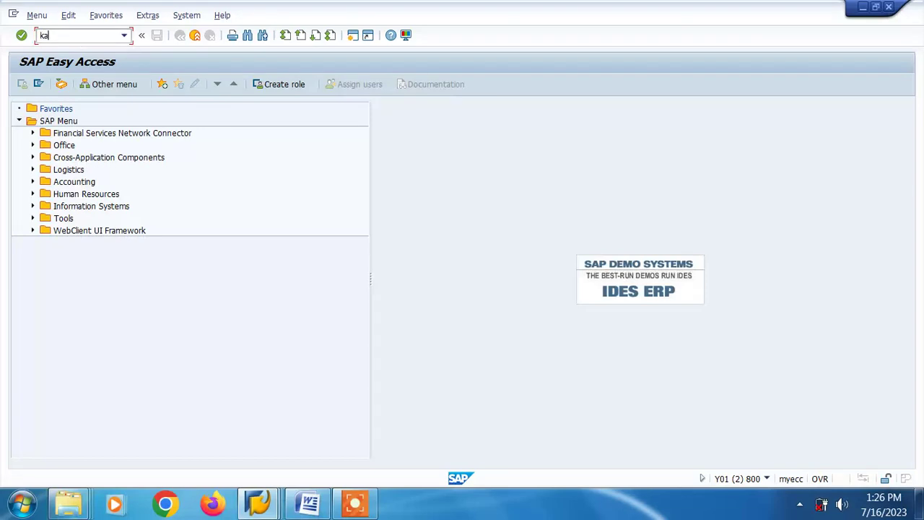
pyautogui.press('Return')
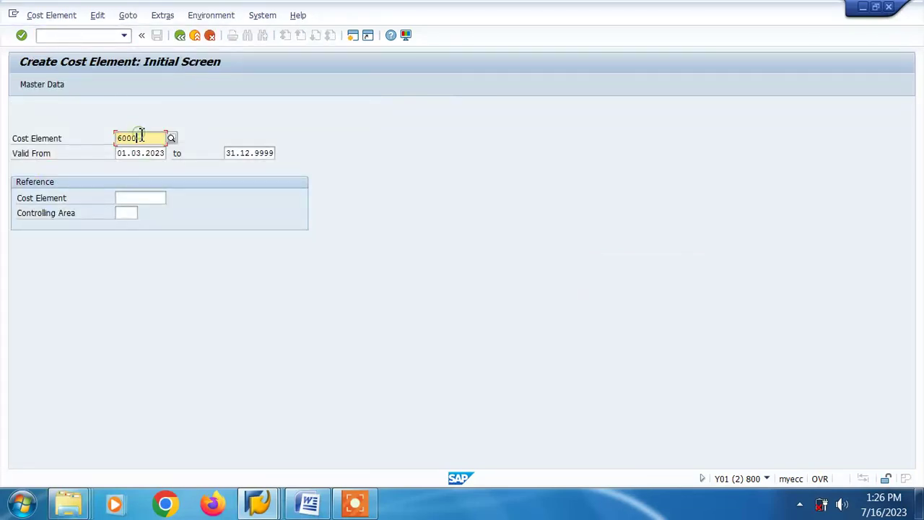
# Create cost element 6001 for Office Salaries with category 1 (Primary costs/cost-reducing revenues) and save it
pyautogui.press('BackSpace')
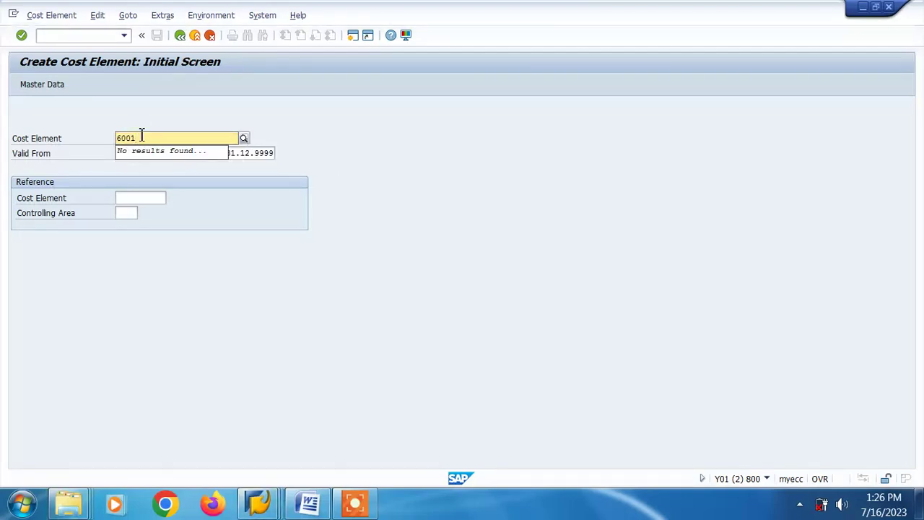
pyautogui.press('Return')
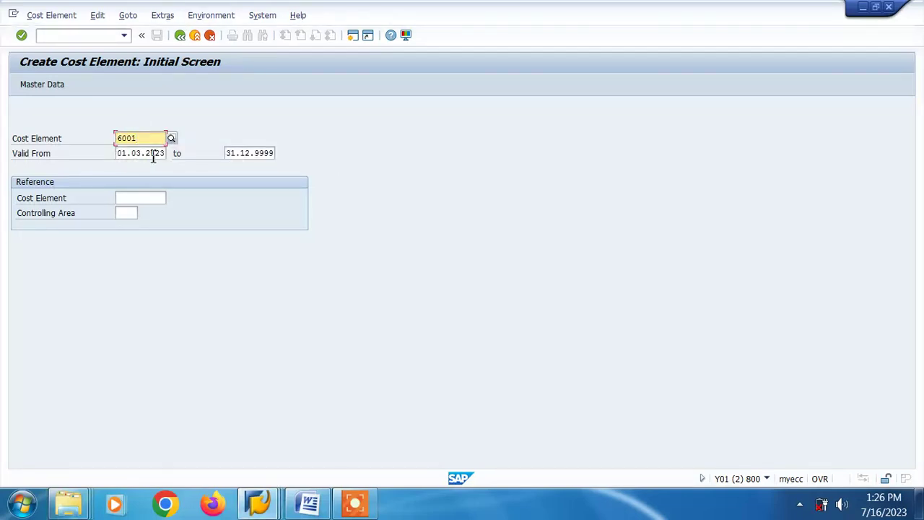
pyautogui.click(39, 85)
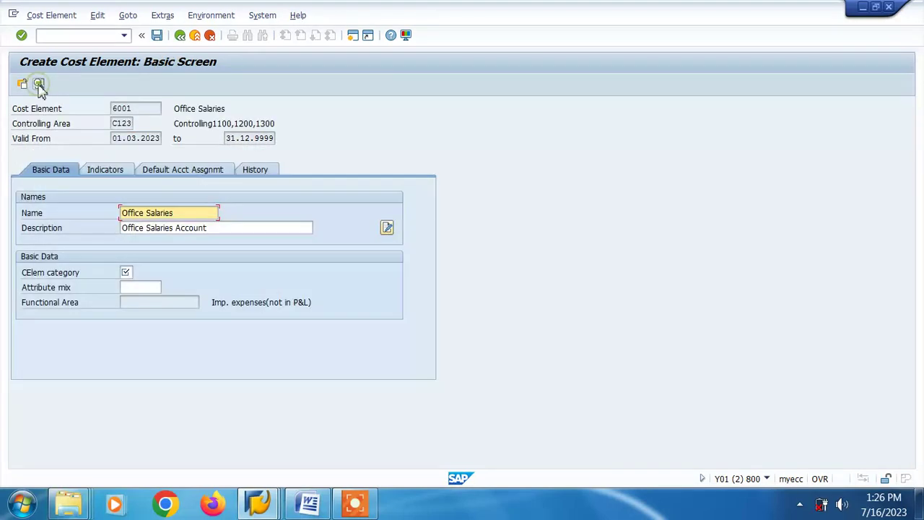
pyautogui.click(128, 271)
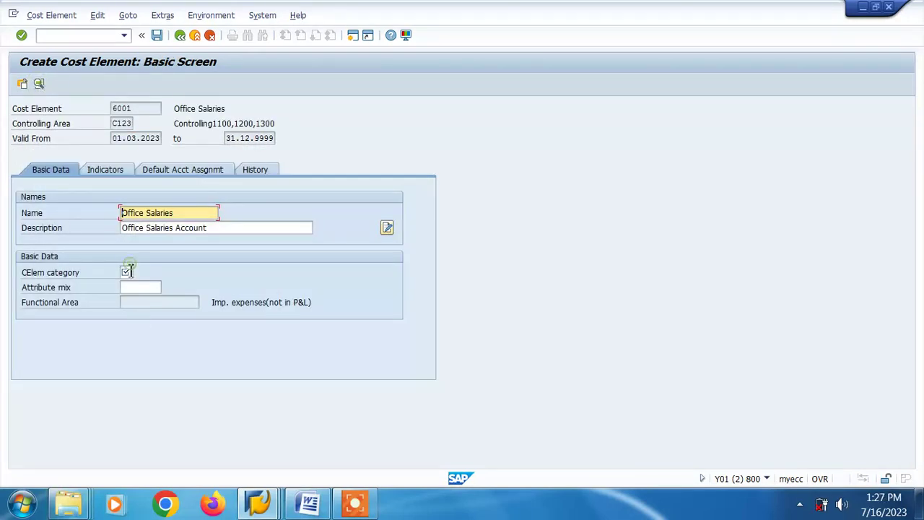
pyautogui.click(138, 274)
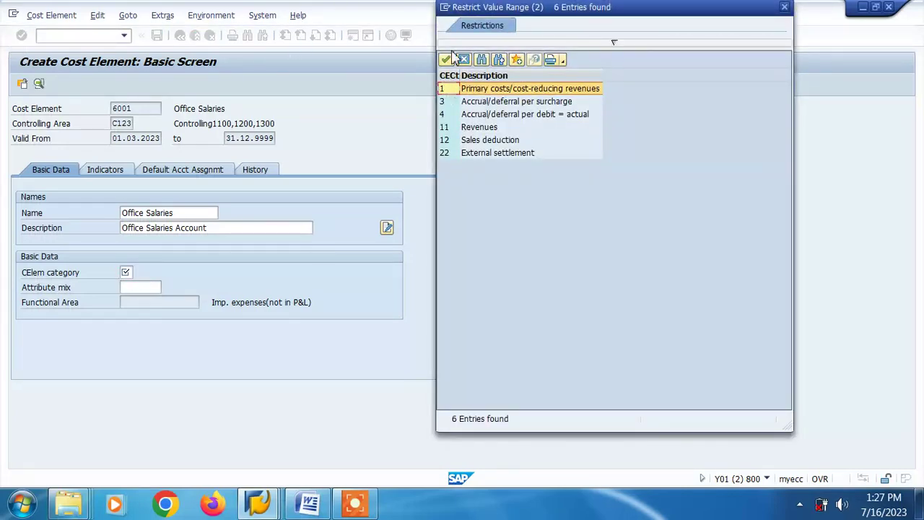
pyautogui.click(446, 60)
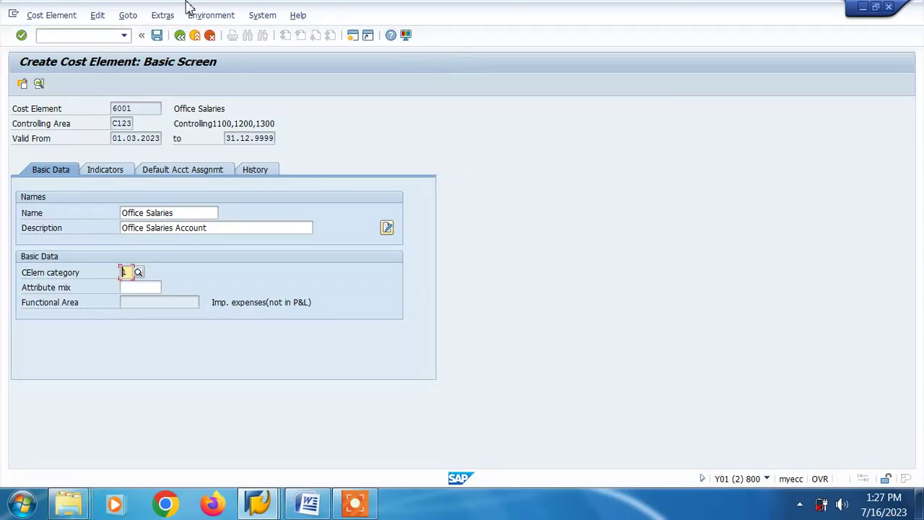
pyautogui.click(157, 36)
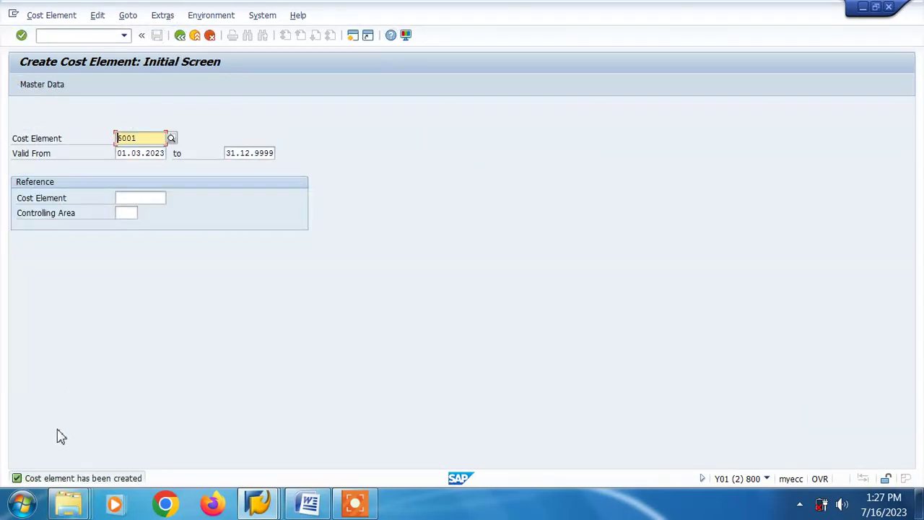
# Leave the cost element creation screen and check the administration expense accounts in the G/L account display session
pyautogui.click(180, 37)
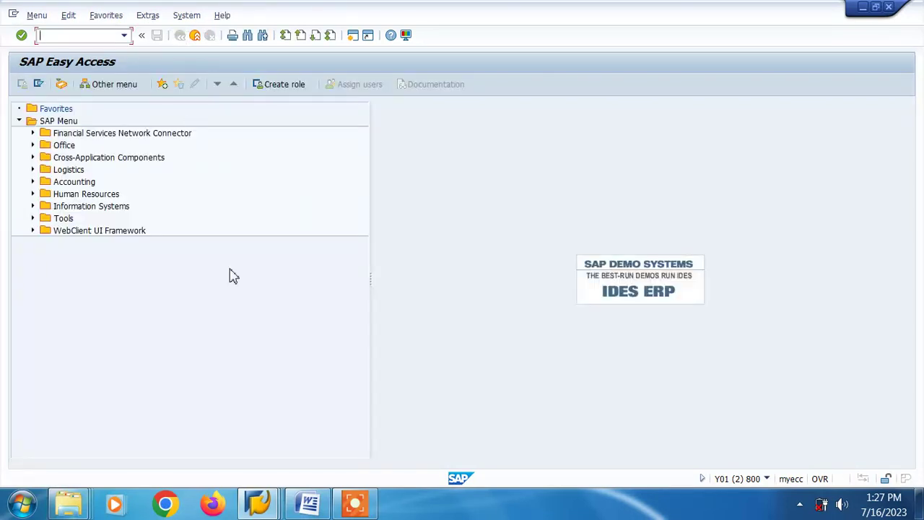
pyautogui.click(258, 503)
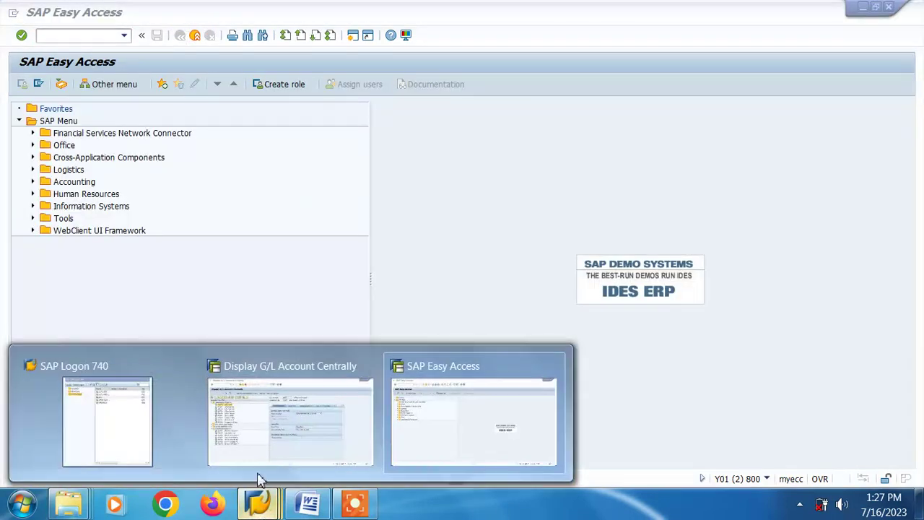
pyautogui.click(294, 440)
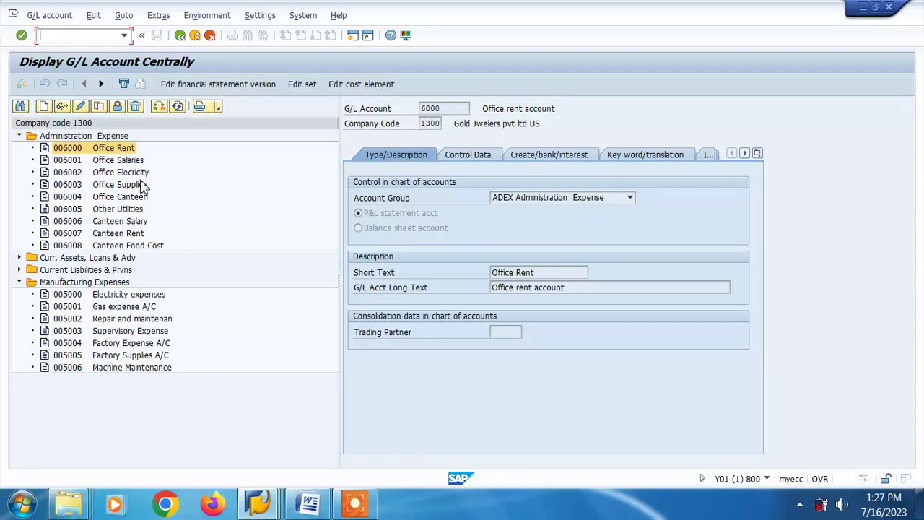
pyautogui.click(293, 452)
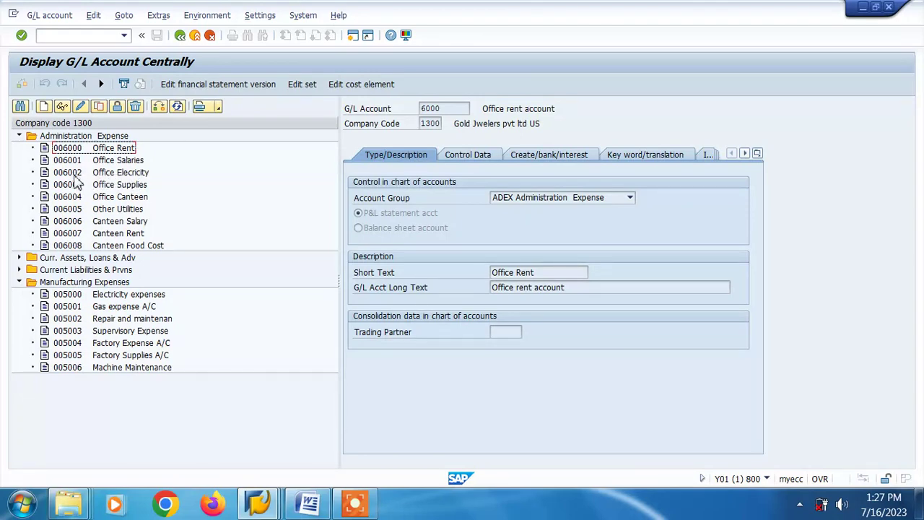
pyautogui.click(257, 503)
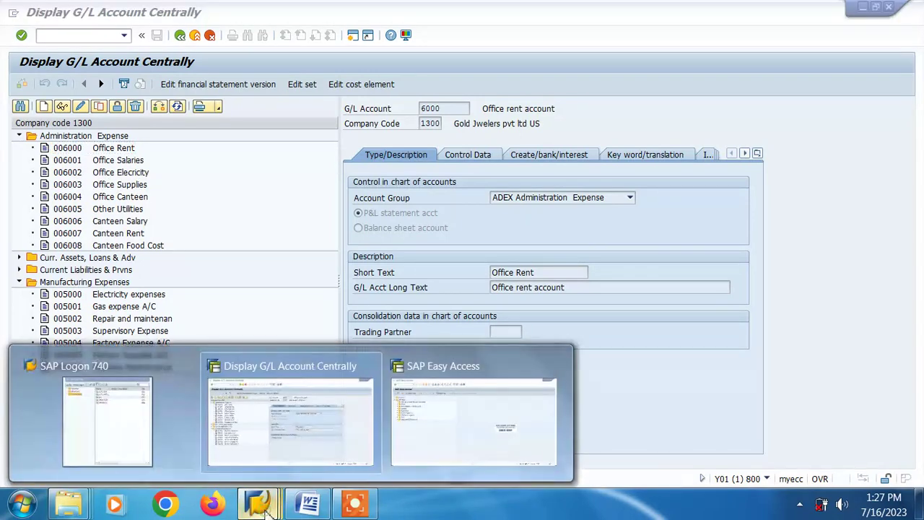
# Run transaction FB50 in the second session for entering a G/L account document
pyautogui.click(406, 435)
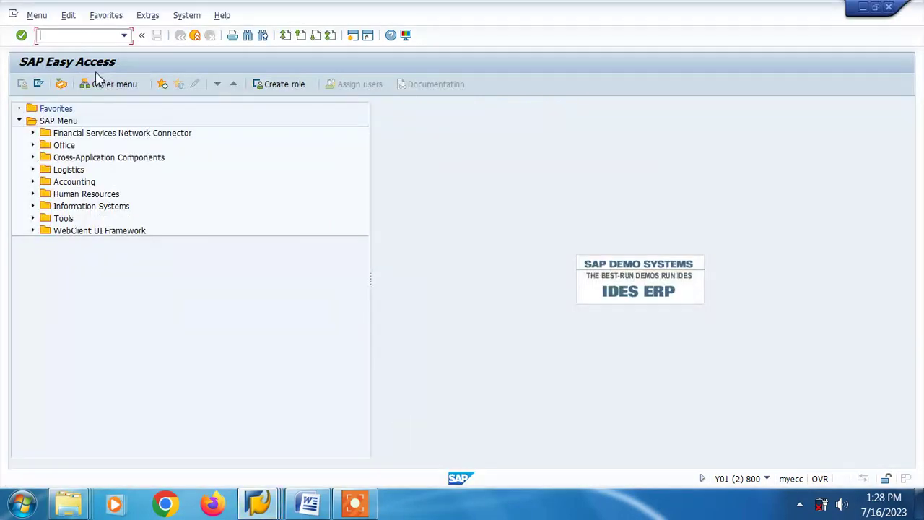
pyautogui.click(125, 37)
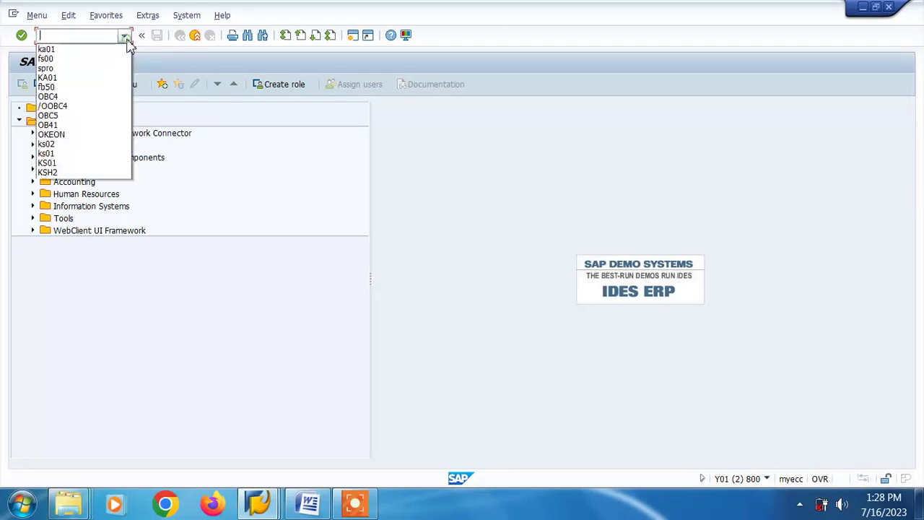
pyautogui.click(48, 86)
pyautogui.press('Return')
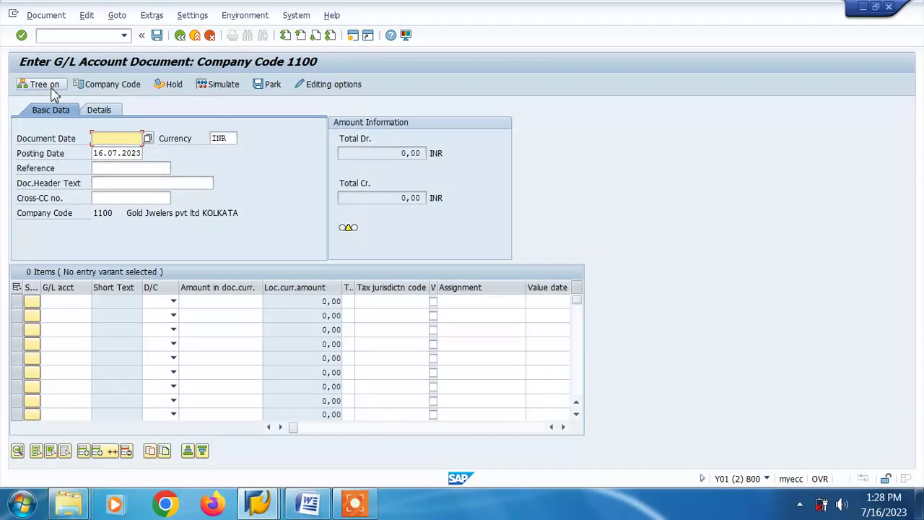
# Set the document date to 14.07.2023 and go to the G/L account entry of the first line item
pyautogui.press('BackSpace')
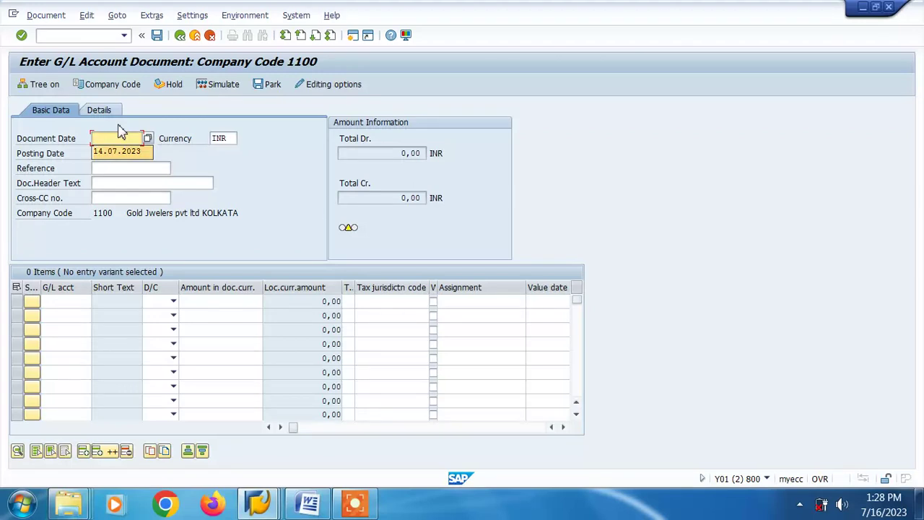
pyautogui.press('Down')
pyautogui.press('Tab')
pyautogui.press('Tab')
pyautogui.press('Tab')
pyautogui.press('Tab')
pyautogui.press('Tab')
pyautogui.press('Tab')
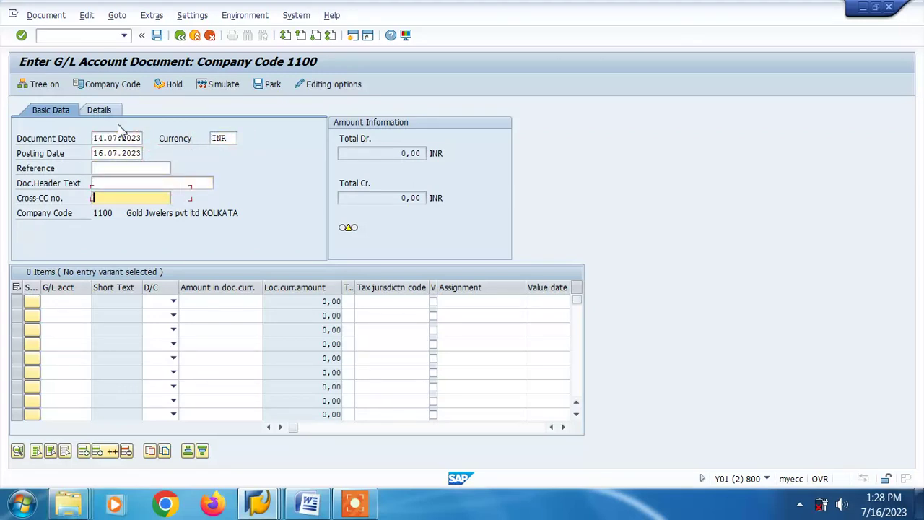
pyautogui.press('Tab')
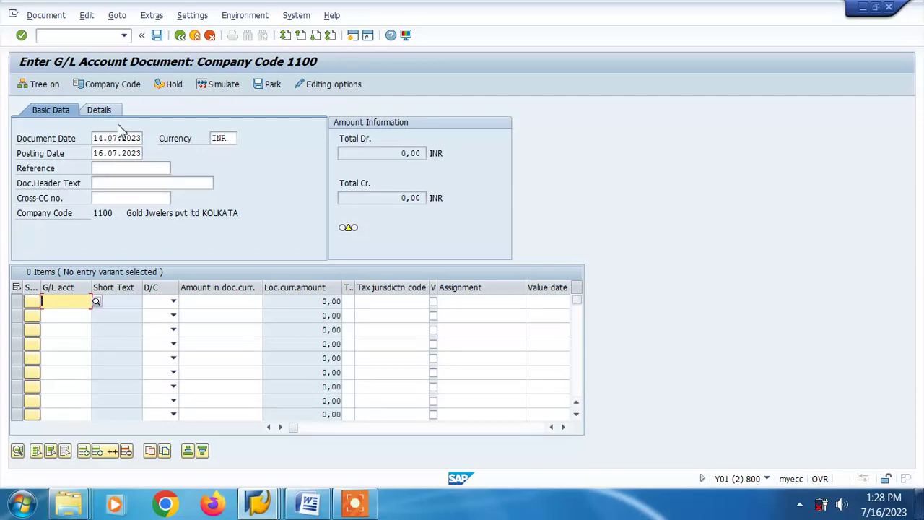
# Check the account list in the other session, then enter G/L account 6002 as a debit in the document's first line item
pyautogui.click(258, 502)
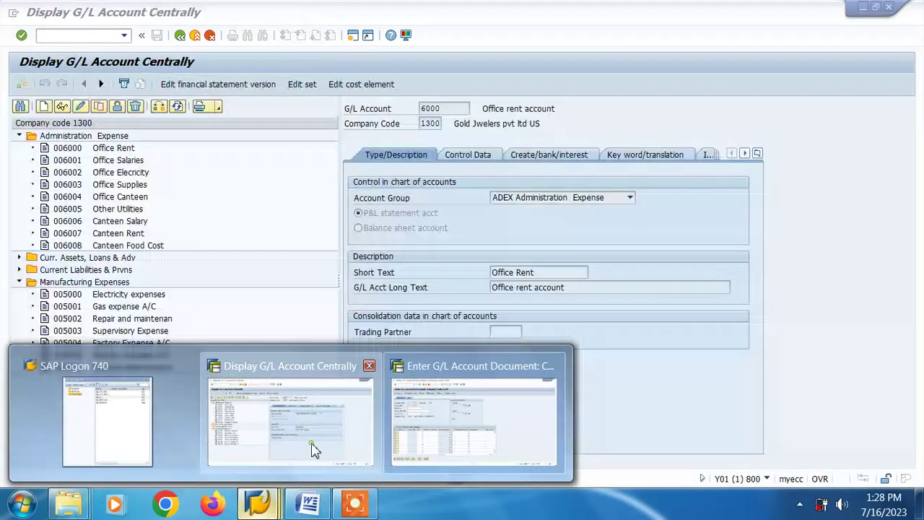
pyautogui.click(314, 449)
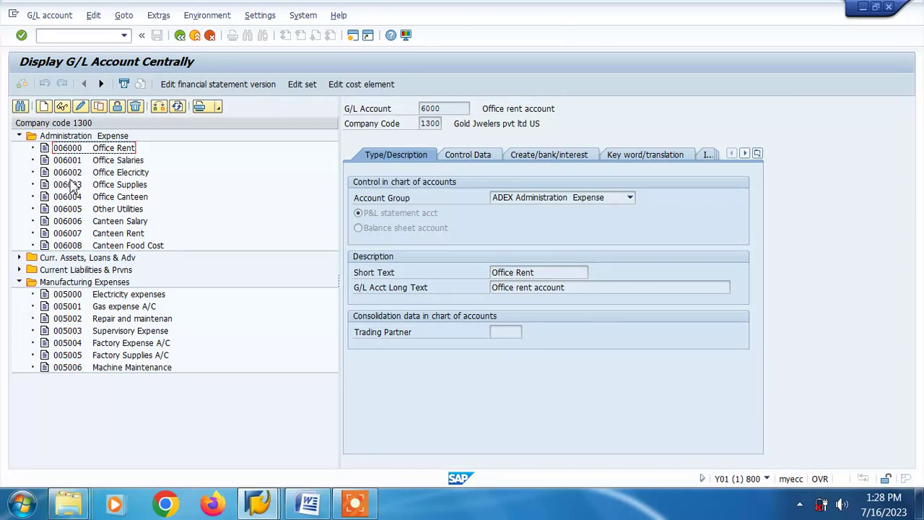
pyautogui.moveTo(261, 504)
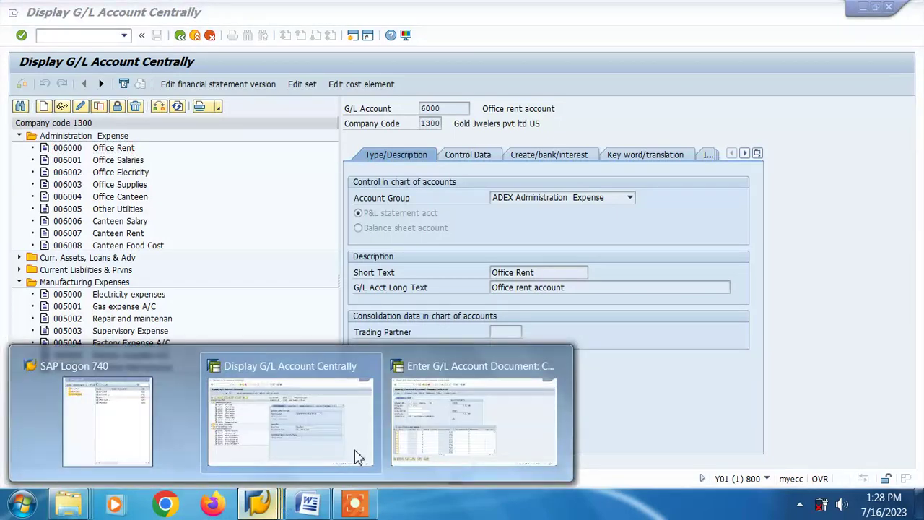
pyautogui.click(448, 434)
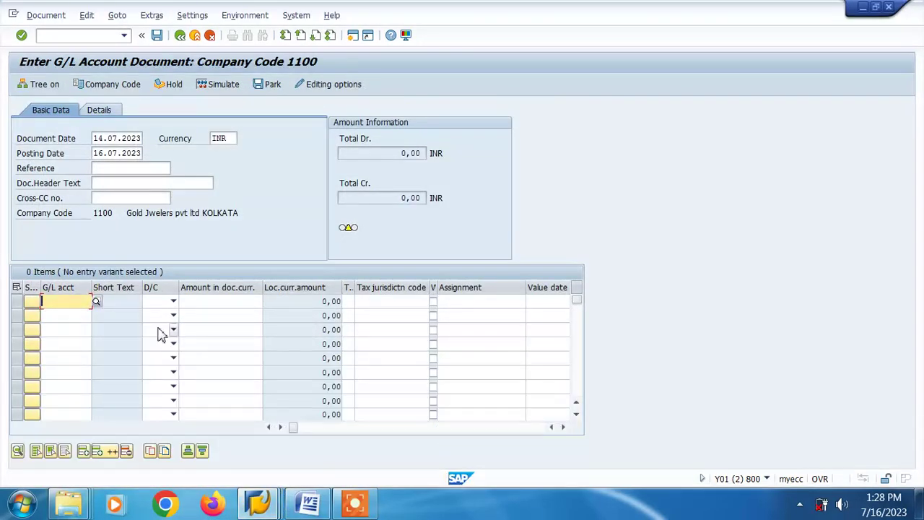
pyautogui.write('6002')
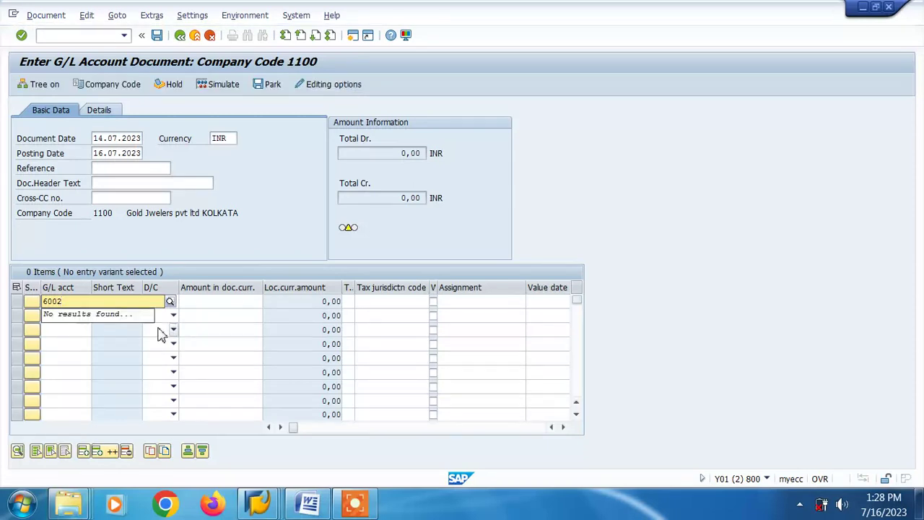
pyautogui.press('Tab')
pyautogui.press('Tab')
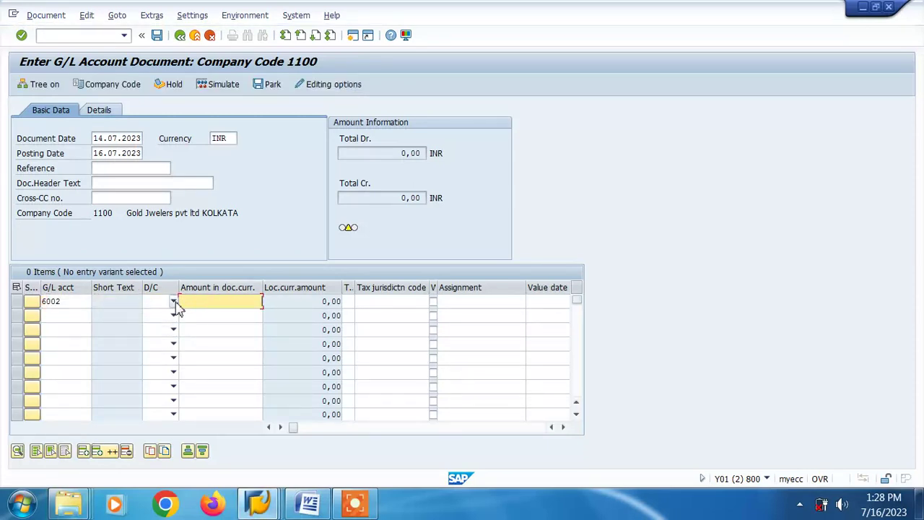
pyautogui.click(174, 302)
pyautogui.press('Tab')
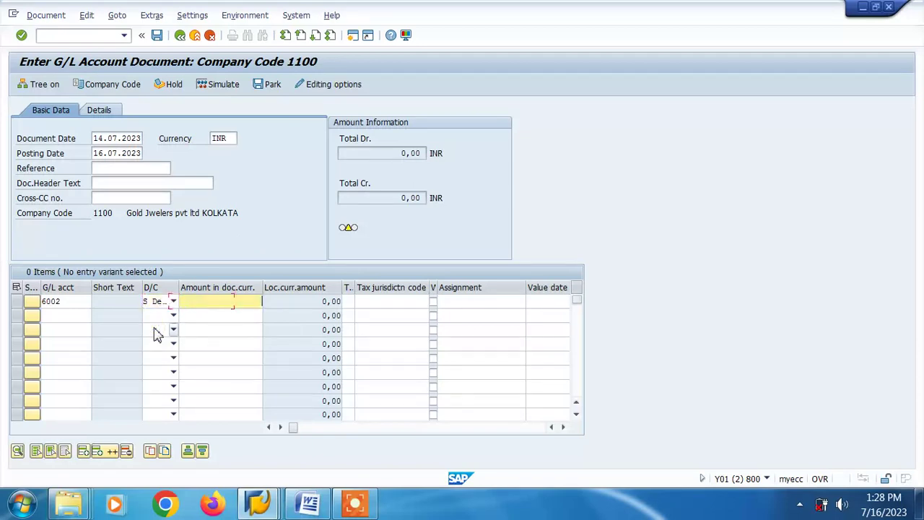
# Set the amount in document currency of the 6002 debit line to 12000
pyautogui.press('space')
pyautogui.press('Down')
pyautogui.press('Return')
pyautogui.press('Tab')
pyautogui.press('Tab')
pyautogui.press('Tab')
pyautogui.press('Tab')
pyautogui.press('Tab')
pyautogui.press('Tab')
pyautogui.press('Tab')
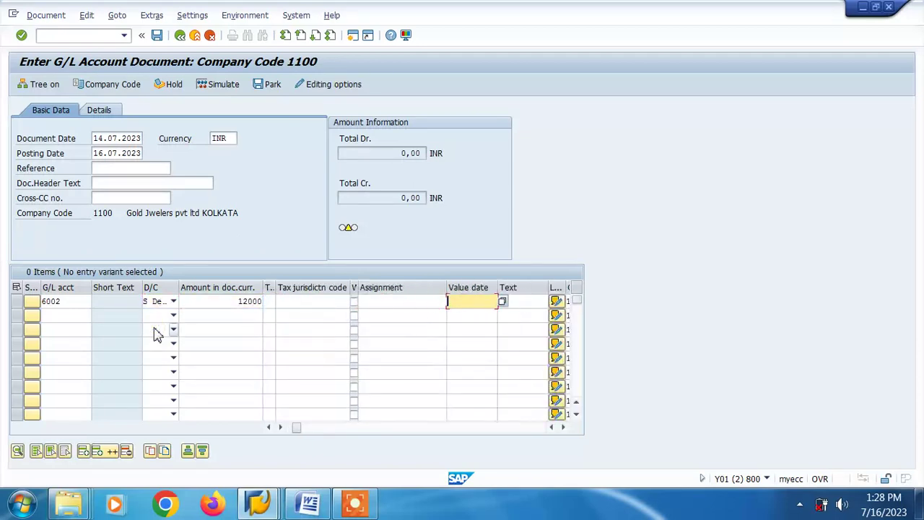
# Search the cost centers of company code 1100 and assign C101 to the 6002 line item
pyautogui.press('Tab')
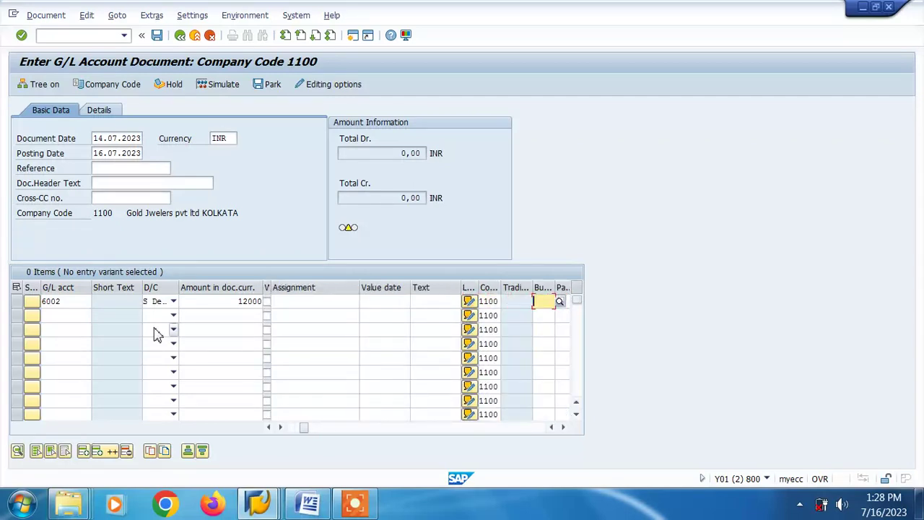
pyautogui.press('Tab')
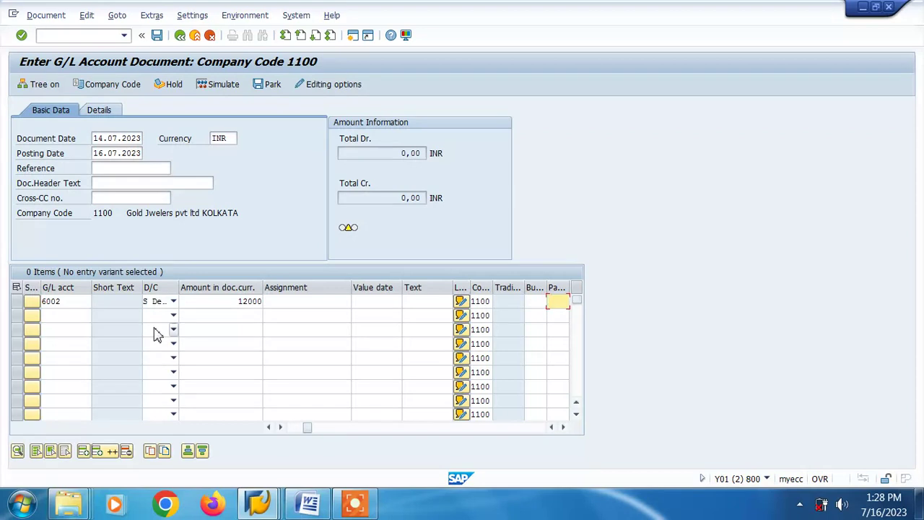
pyautogui.press('Tab')
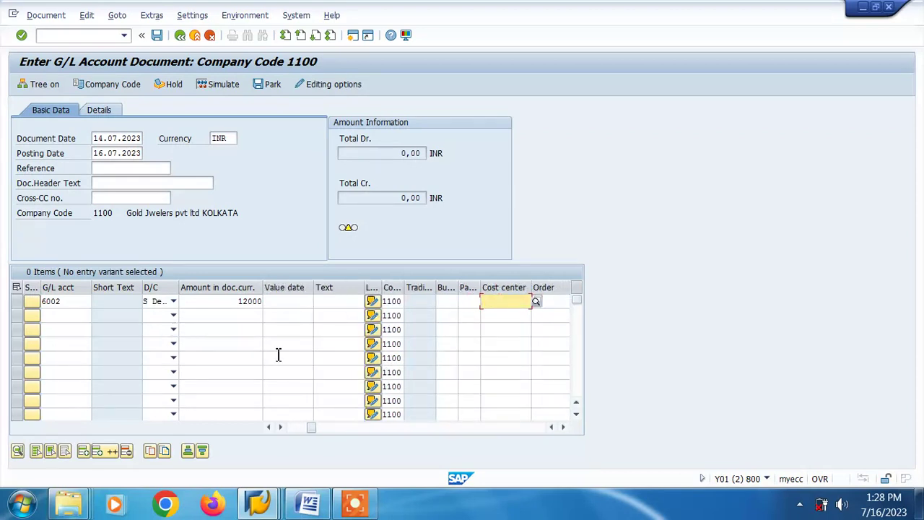
pyautogui.click(537, 305)
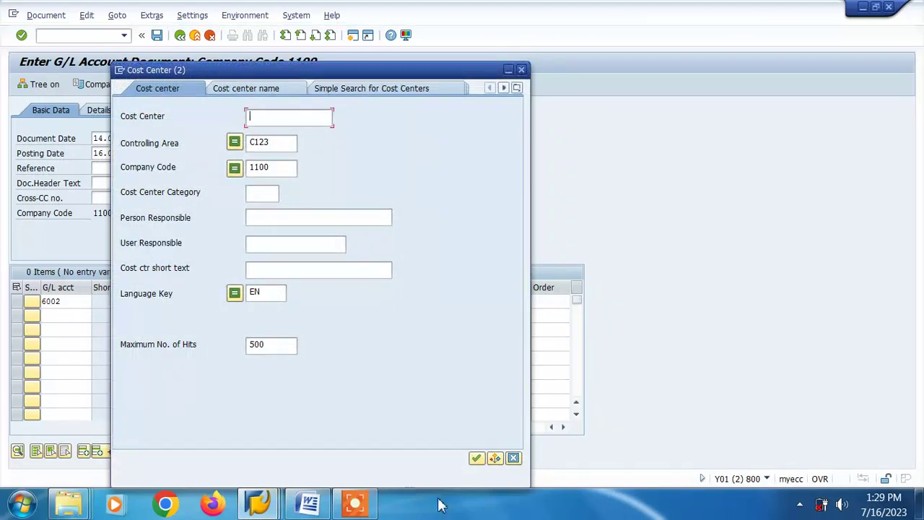
pyautogui.click(476, 459)
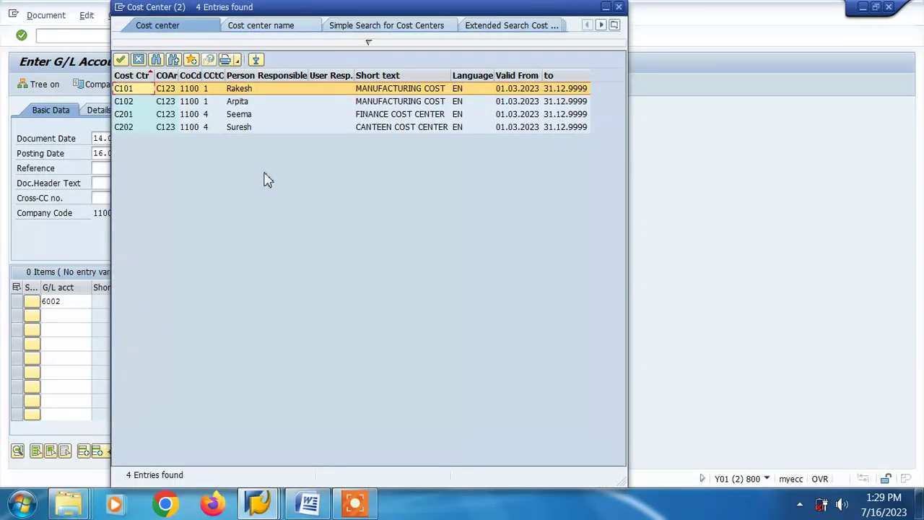
pyautogui.doubleClick(124, 90)
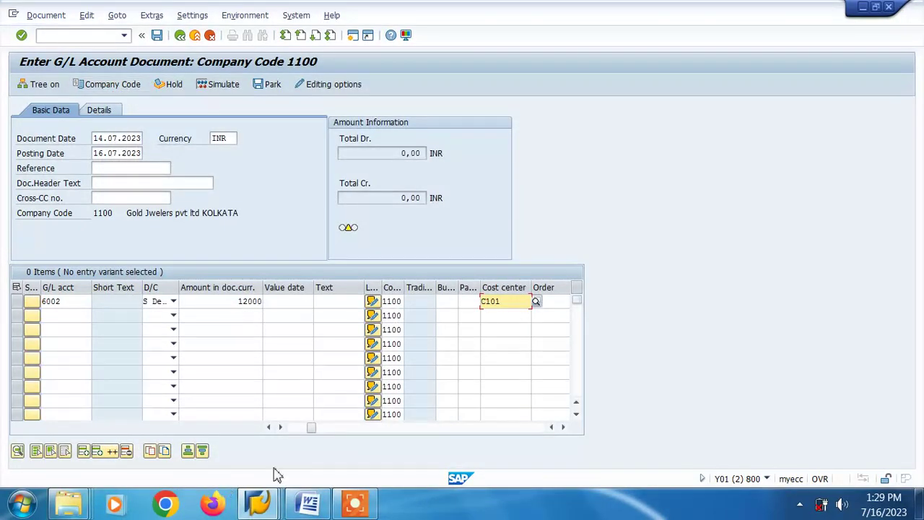
# Check the expense account list in the G/L account display session and return to the document entry
pyautogui.click(269, 494)
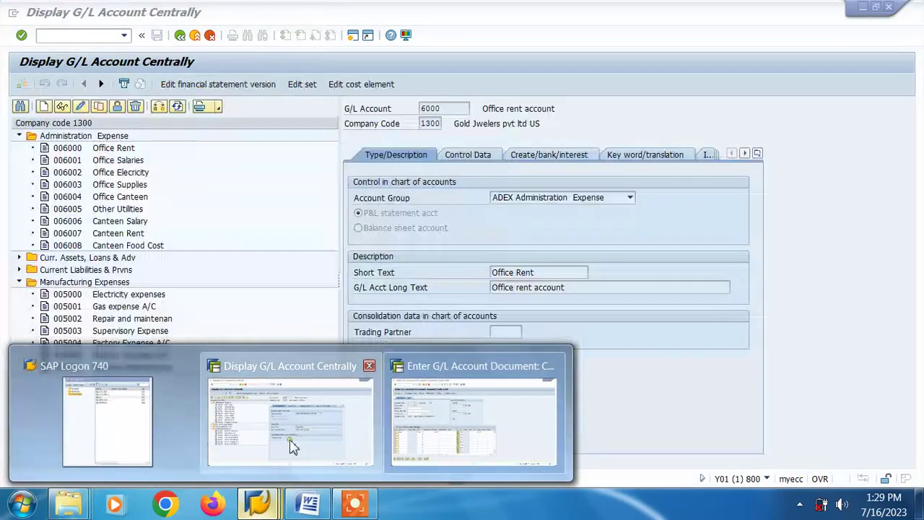
pyautogui.click(289, 442)
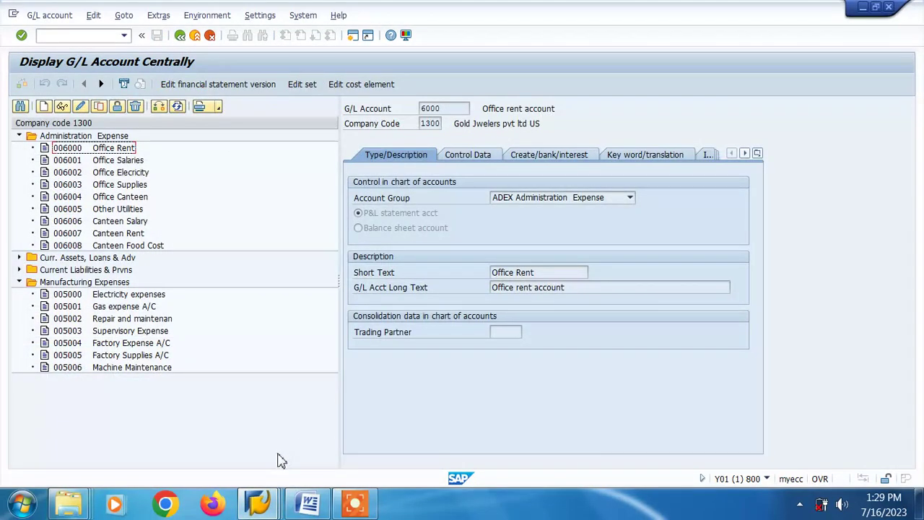
pyautogui.click(261, 509)
pyautogui.click(506, 398)
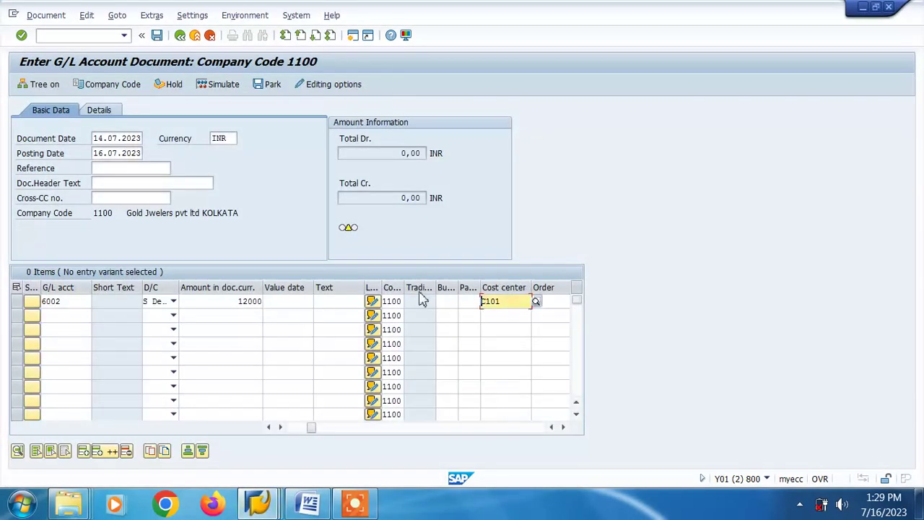
# Review the available cost centers, pick C101 again for the 6002 line item and validate the entry
pyautogui.click(536, 302)
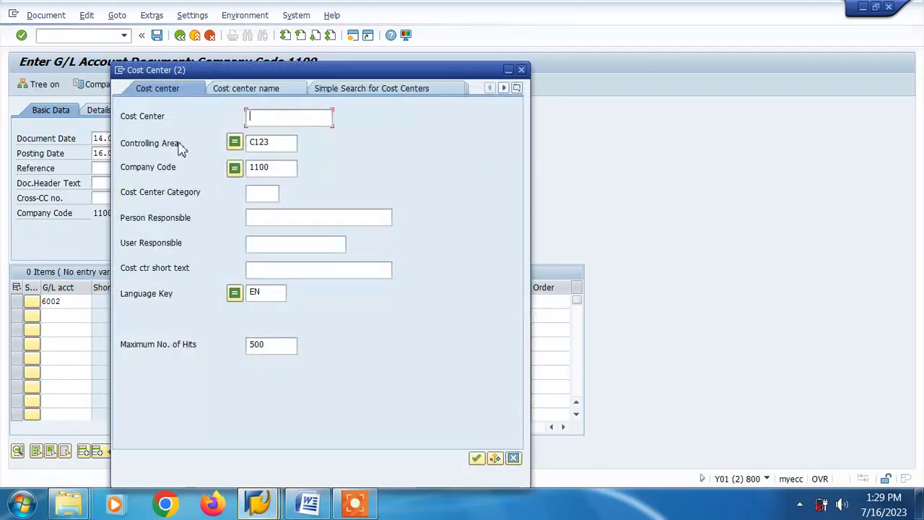
pyautogui.click(477, 458)
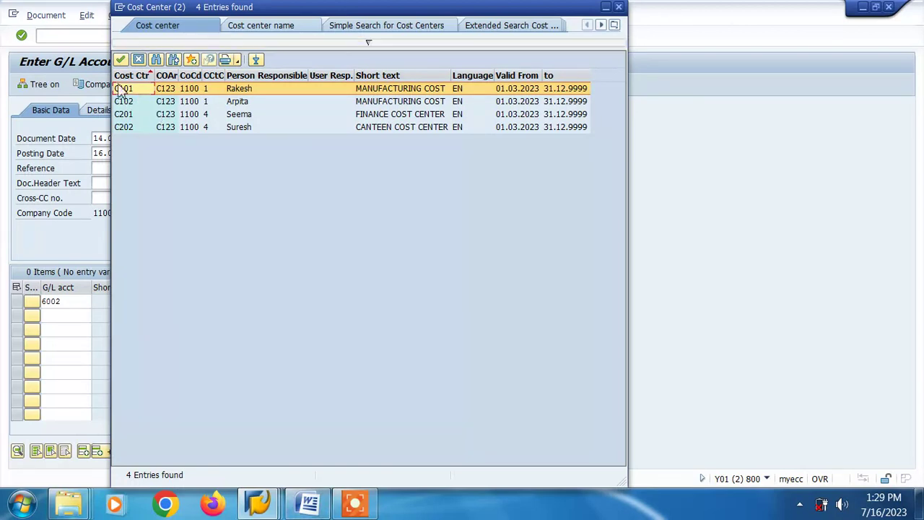
pyautogui.click(122, 60)
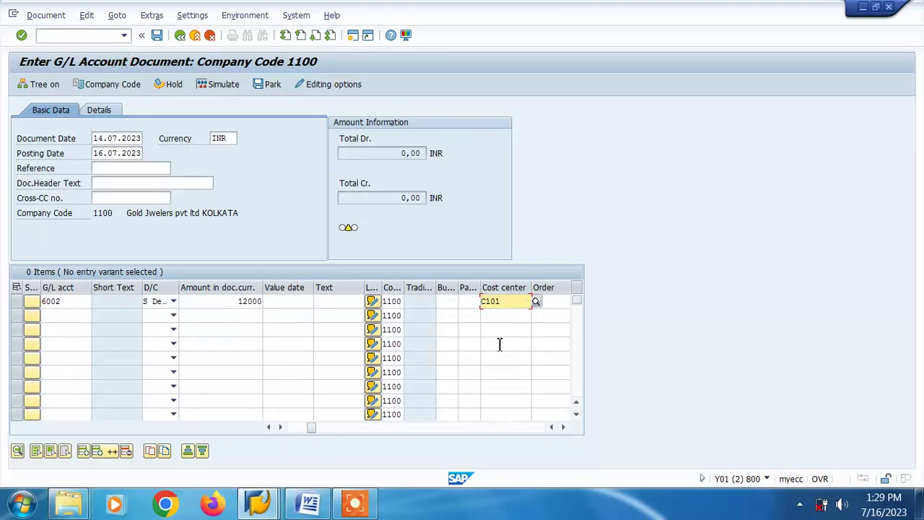
pyautogui.press('Return')
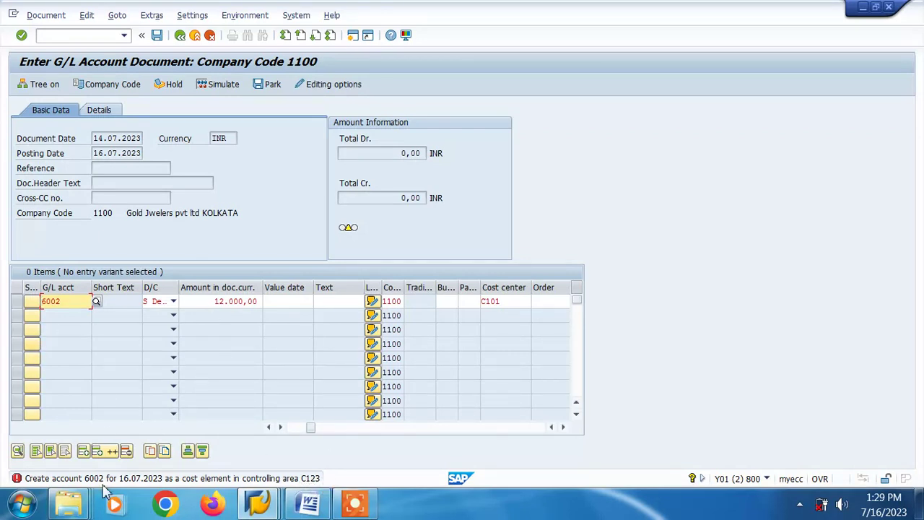
# Change the G/L account of the 12.000,00 debit line item from 6002 to 6000 and validate the entry
pyautogui.click(69, 303)
pyautogui.click(70, 305)
pyautogui.press('BackSpace')
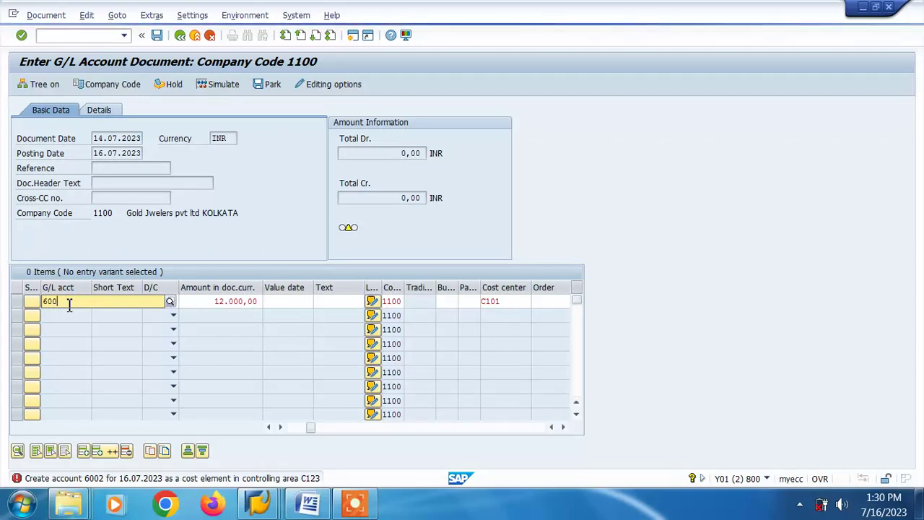
pyautogui.write('0')
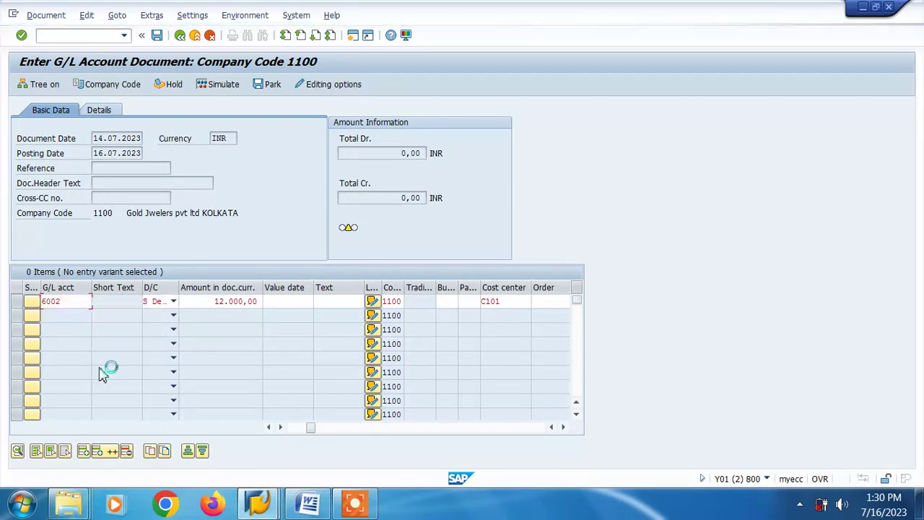
pyautogui.click(61, 301)
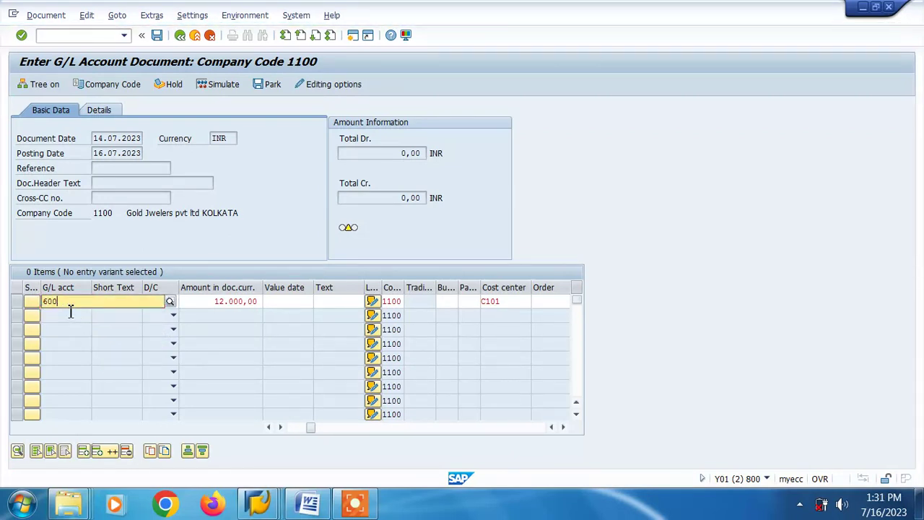
pyautogui.press('BackSpace')
pyautogui.write('0')
pyautogui.click(95, 330)
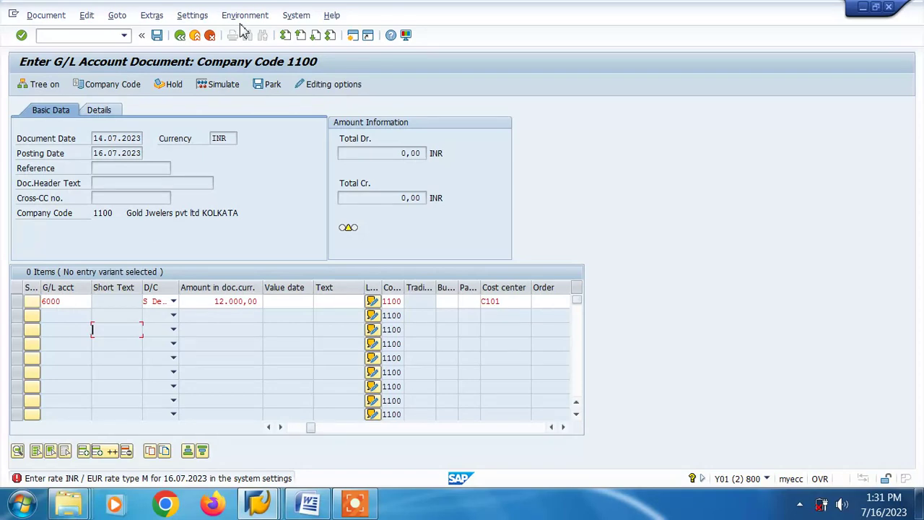
# Discard the entered G/L account document without posting and exit the transaction to SAP Easy Access
pyautogui.click(269, 510)
pyautogui.moveTo(299, 442)
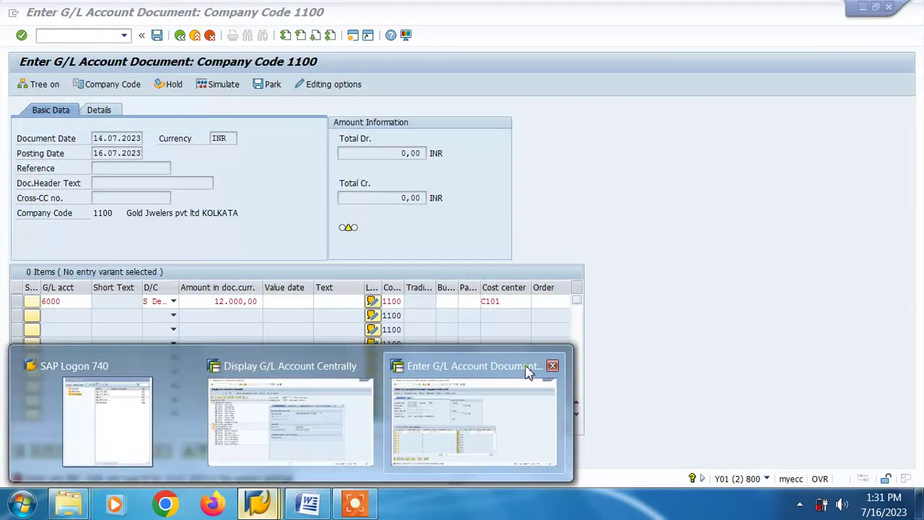
pyautogui.click(528, 371)
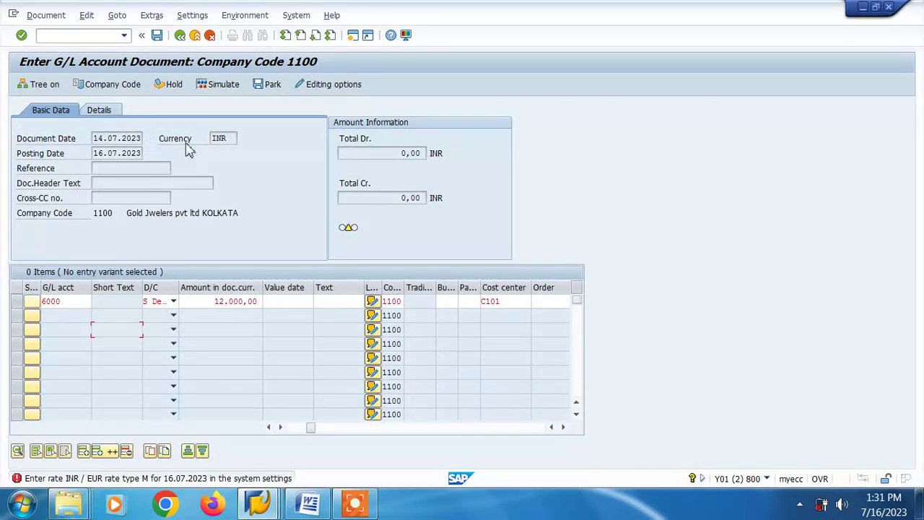
pyautogui.click(218, 139)
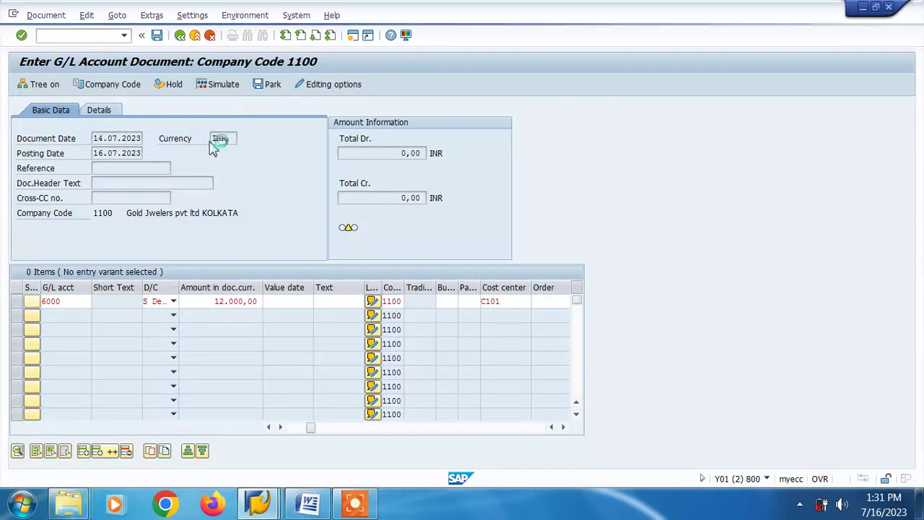
pyautogui.click(189, 280)
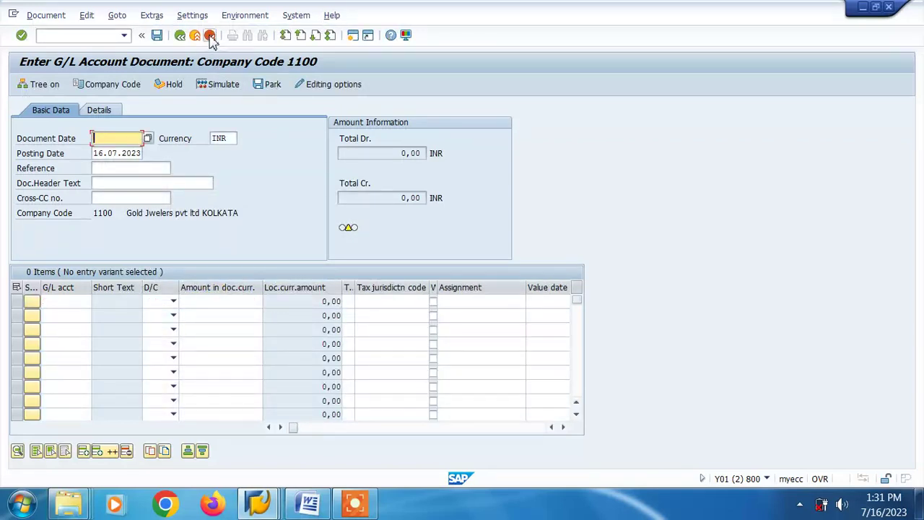
pyautogui.click(209, 35)
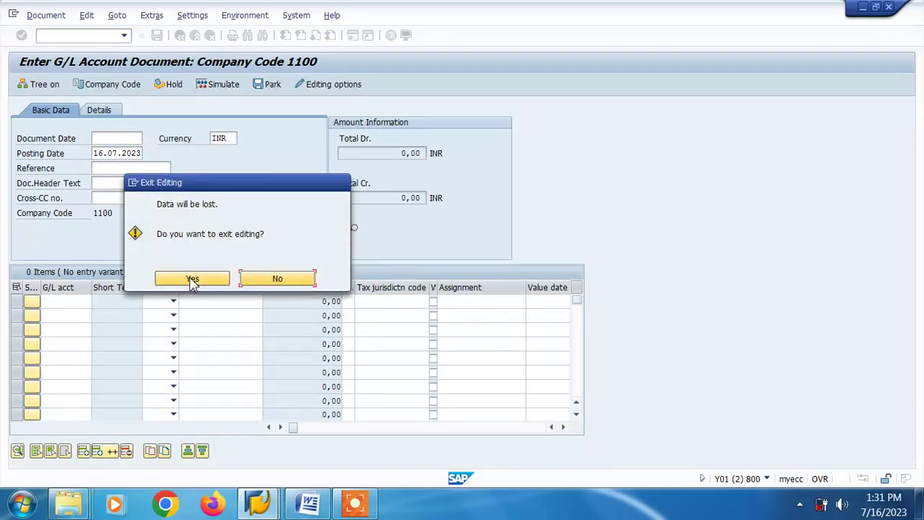
pyautogui.click(192, 280)
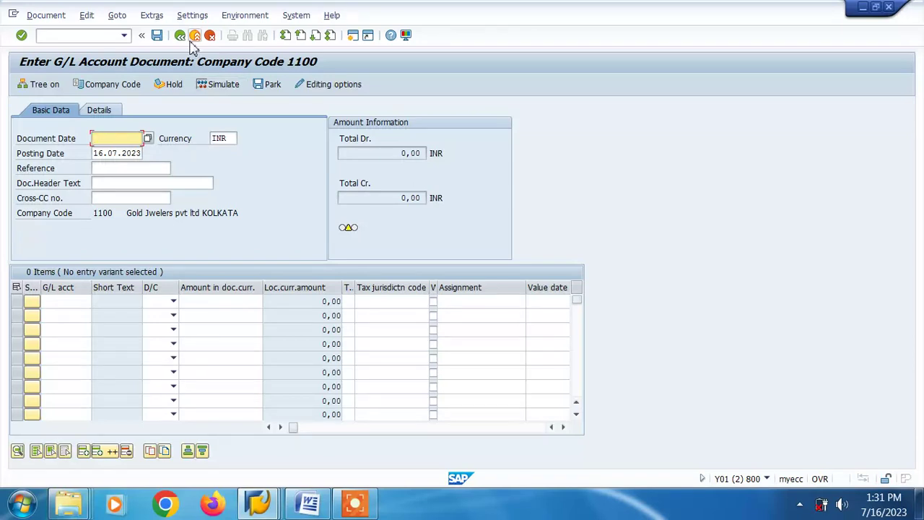
pyautogui.click(195, 37)
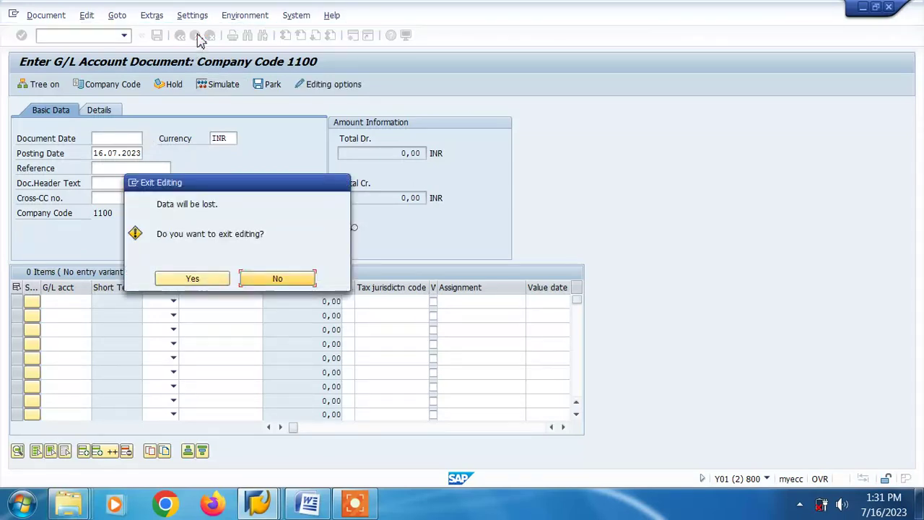
pyautogui.click(192, 279)
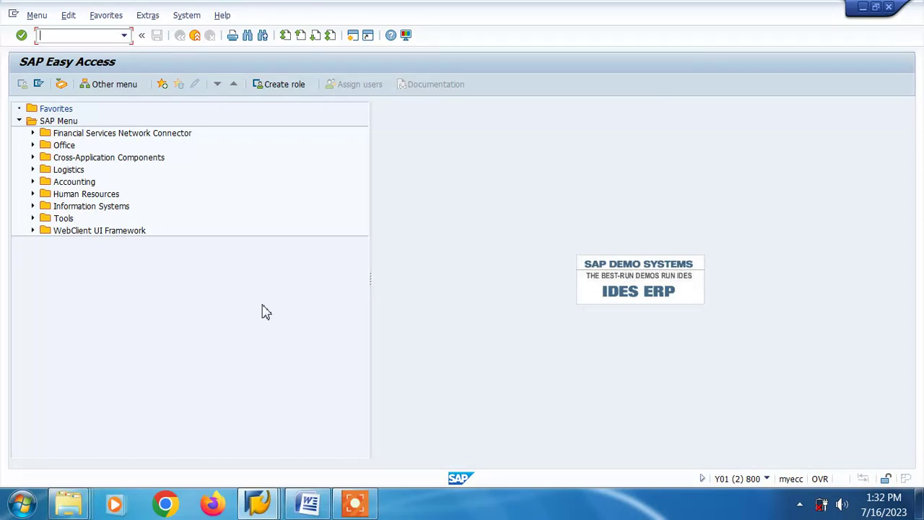
# Switch to the Word notes and review the first cost element creation method, from default settings through processing the batch input session
pyautogui.click(300, 509)
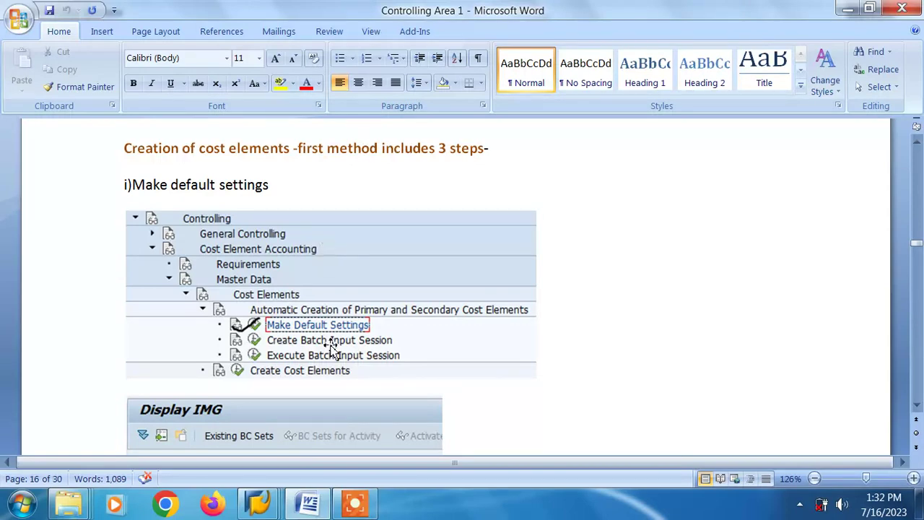
pyautogui.scroll(1, 330, 346)
pyautogui.scroll(-2, 330, 347)
pyautogui.scroll(3, 330, 351)
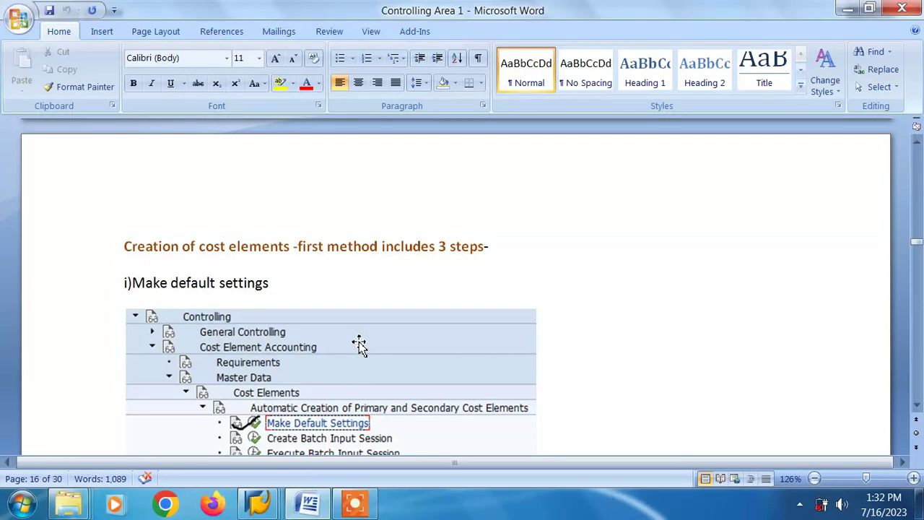
pyautogui.scroll(-10, 380, 370)
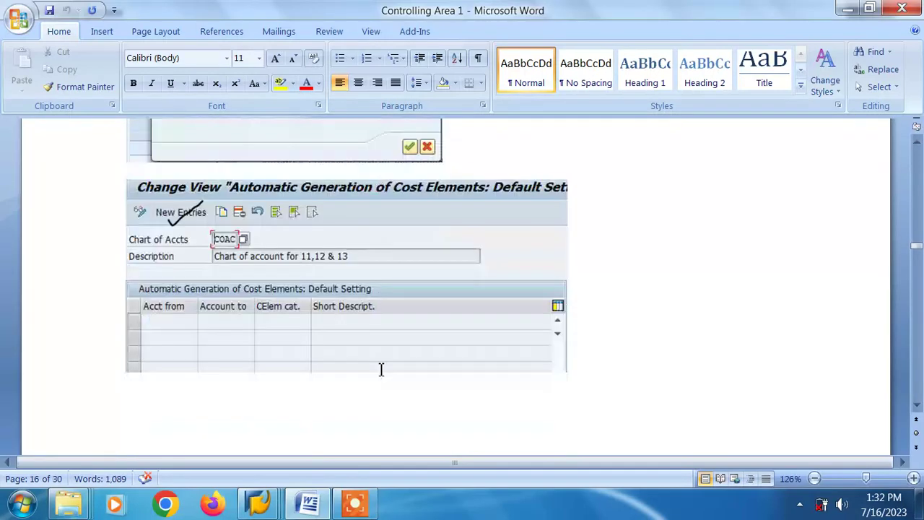
pyautogui.scroll(-10, 381, 370)
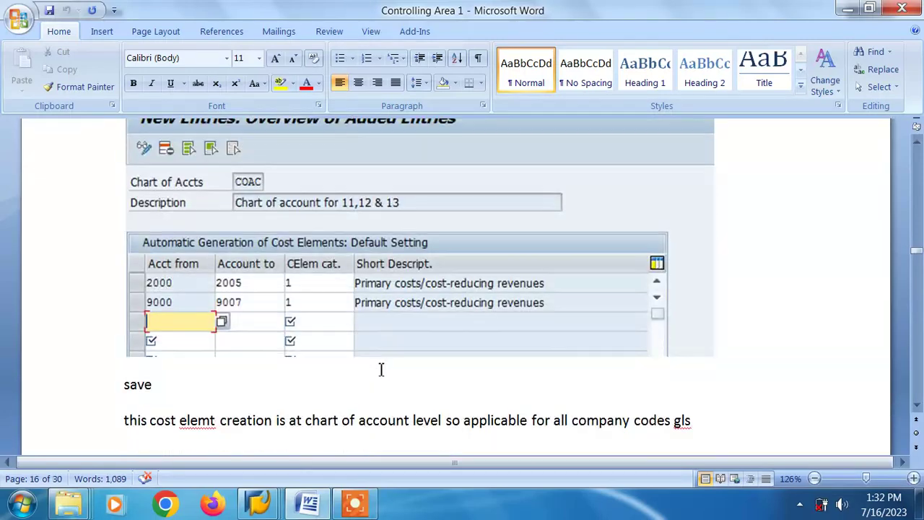
pyautogui.scroll(-15, 381, 369)
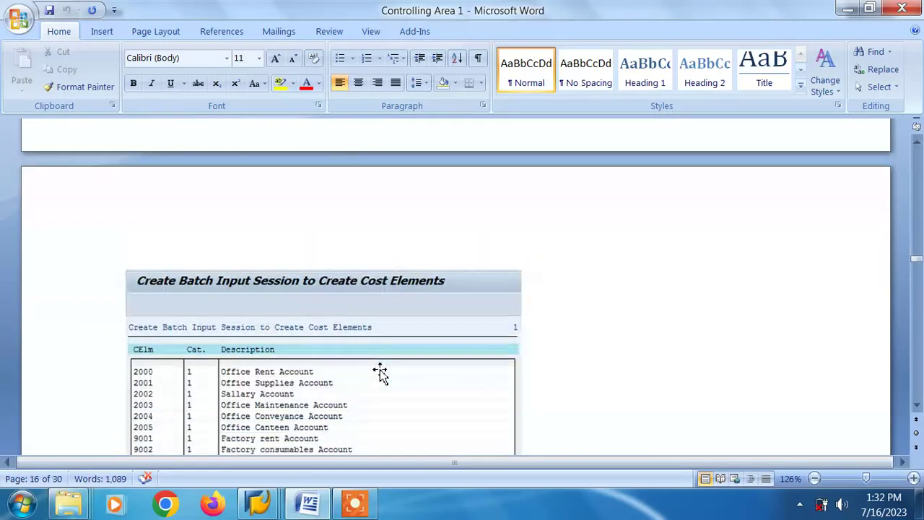
pyautogui.scroll(-10, 380, 370)
pyautogui.scroll(-15, 382, 370)
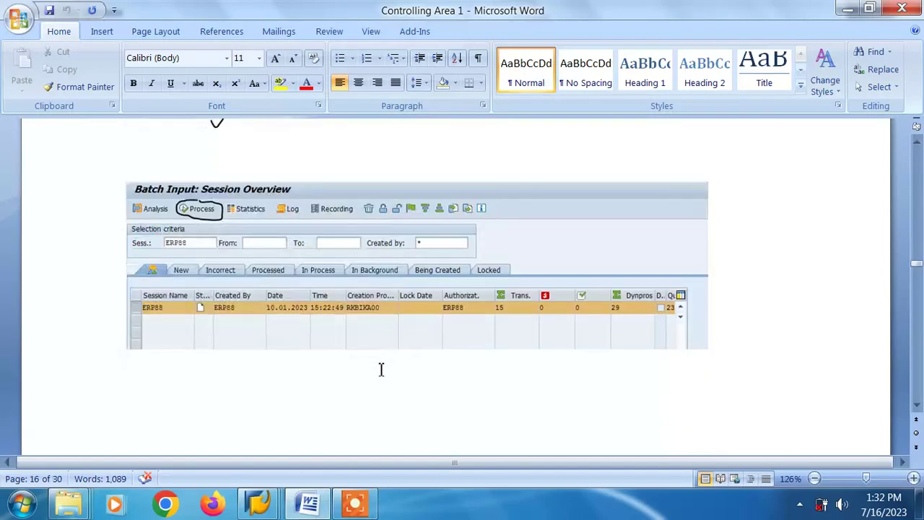
pyautogui.scroll(-20, 381, 370)
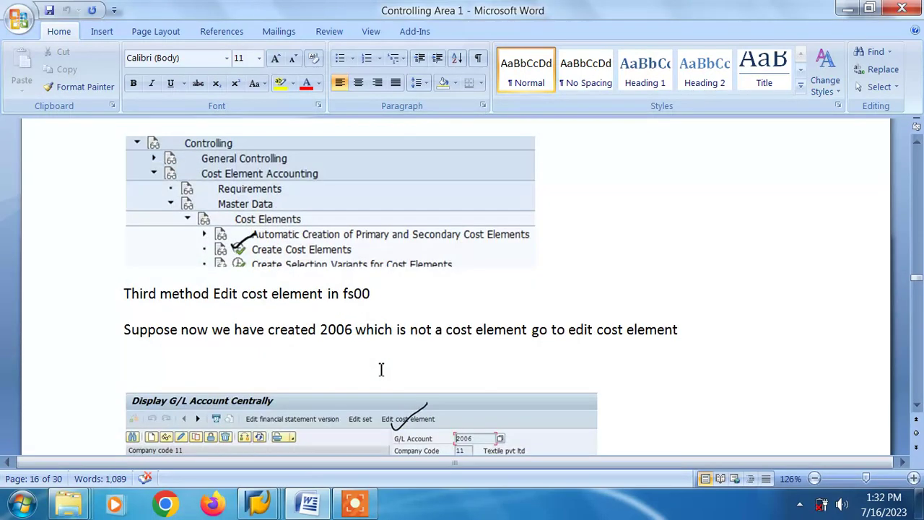
# Review the KA01 and FS00 cost element methods in the notes, and return to the first method's default settings section
pyautogui.scroll(1, 381, 370)
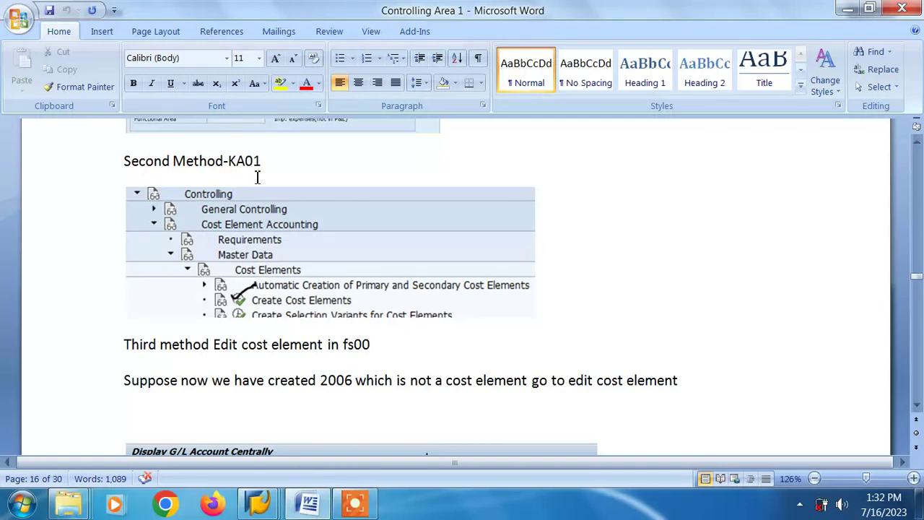
pyautogui.scroll(-5, 318, 296)
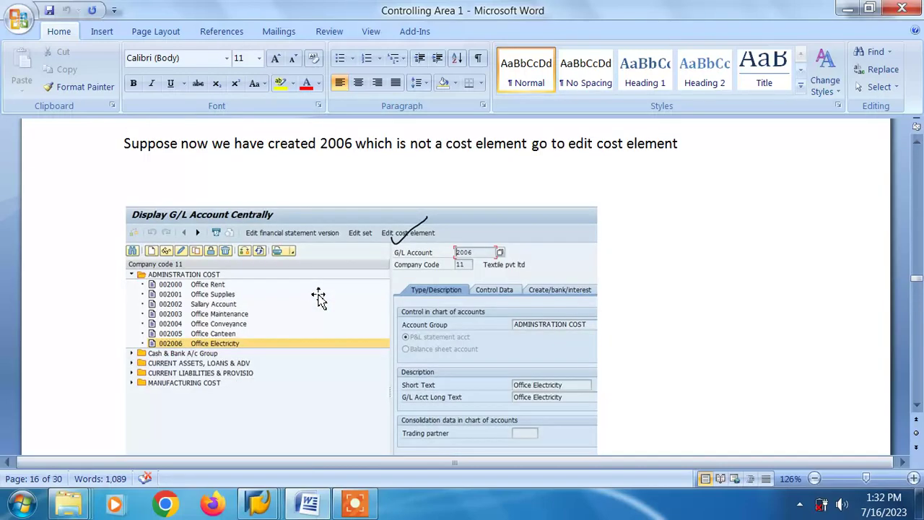
pyautogui.scroll(1, 303, 220)
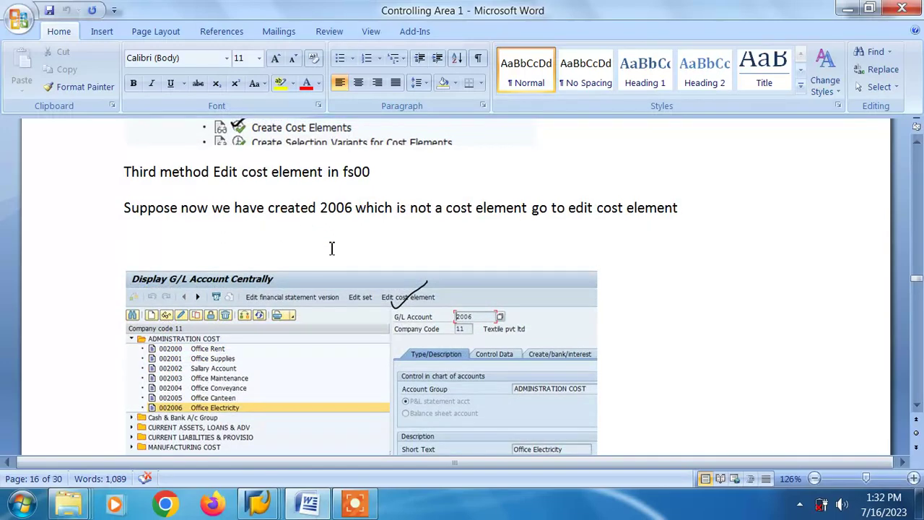
pyautogui.scroll(3, 332, 248)
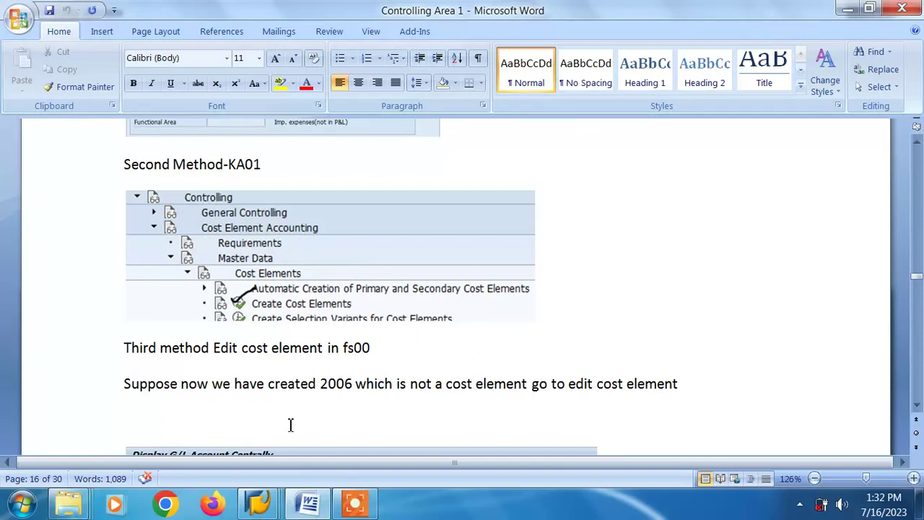
pyautogui.scroll(15, 324, 329)
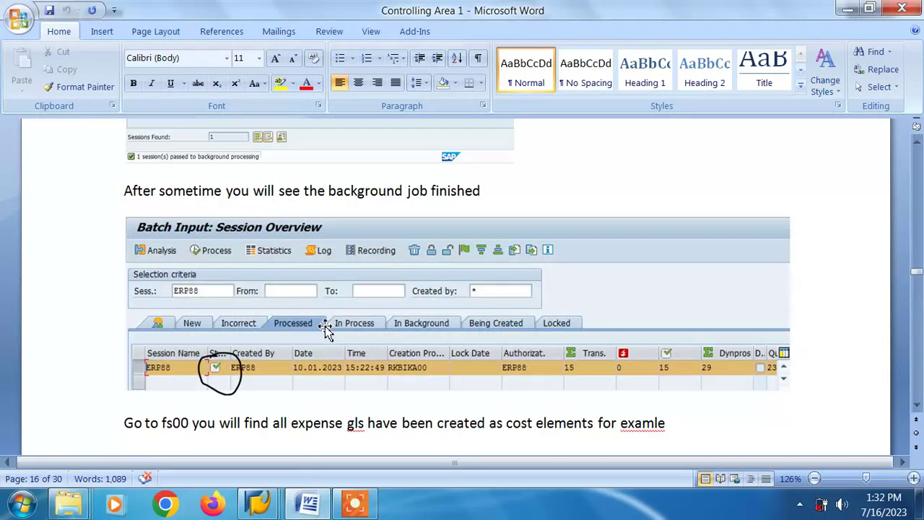
pyautogui.scroll(15, 325, 329)
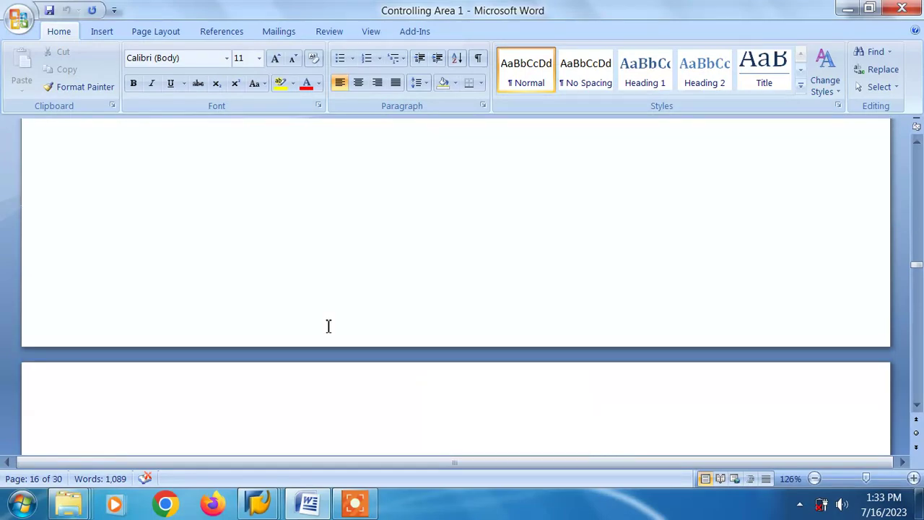
pyautogui.scroll(15, 328, 326)
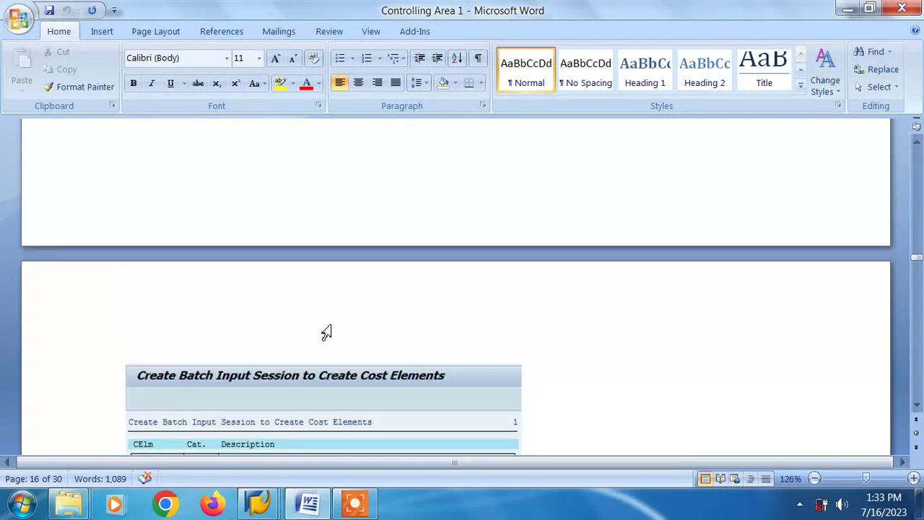
pyautogui.scroll(15, 328, 326)
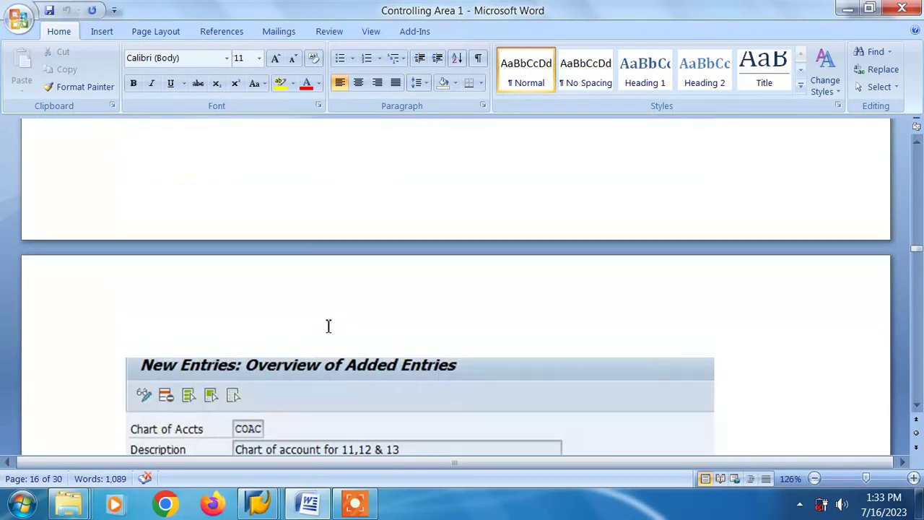
pyautogui.scroll(8, 327, 326)
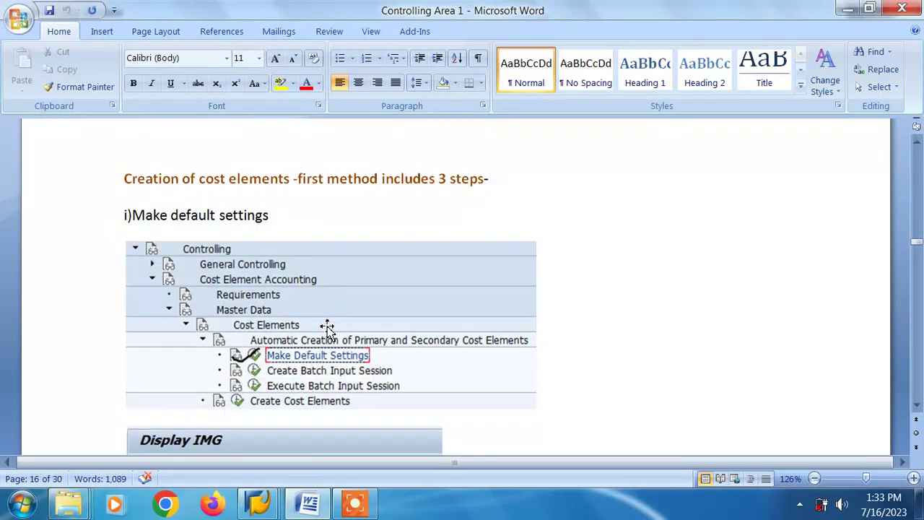
# Switch to the SAP Easy Access session and open the SAP Reference IMG through transaction SPRO
pyautogui.moveTo(257, 509)
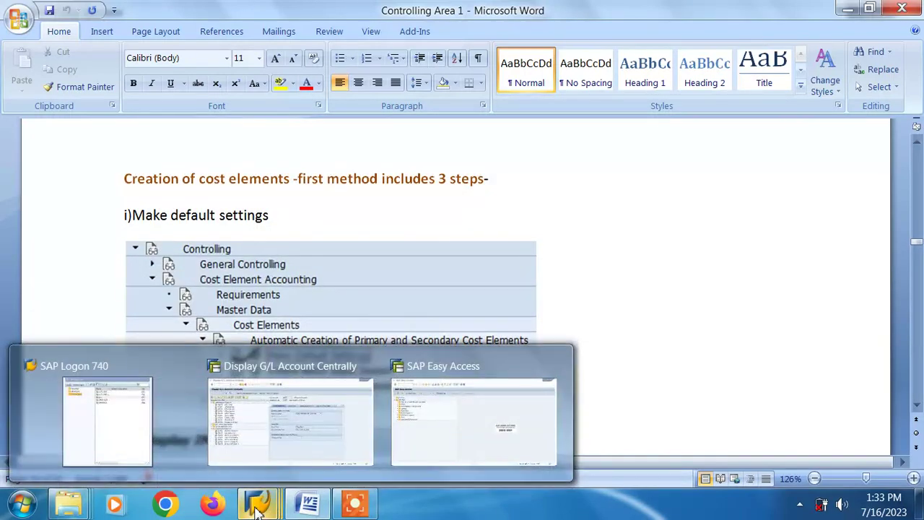
pyautogui.click(412, 414)
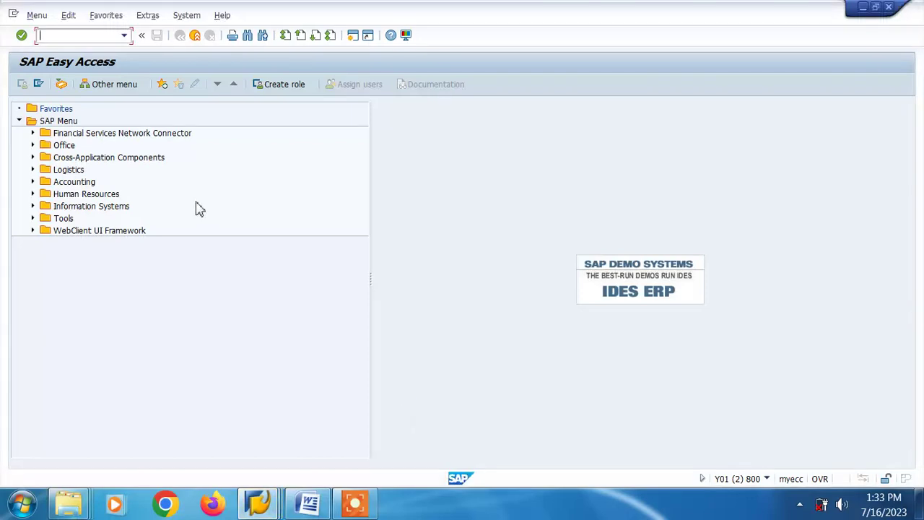
pyautogui.click(124, 35)
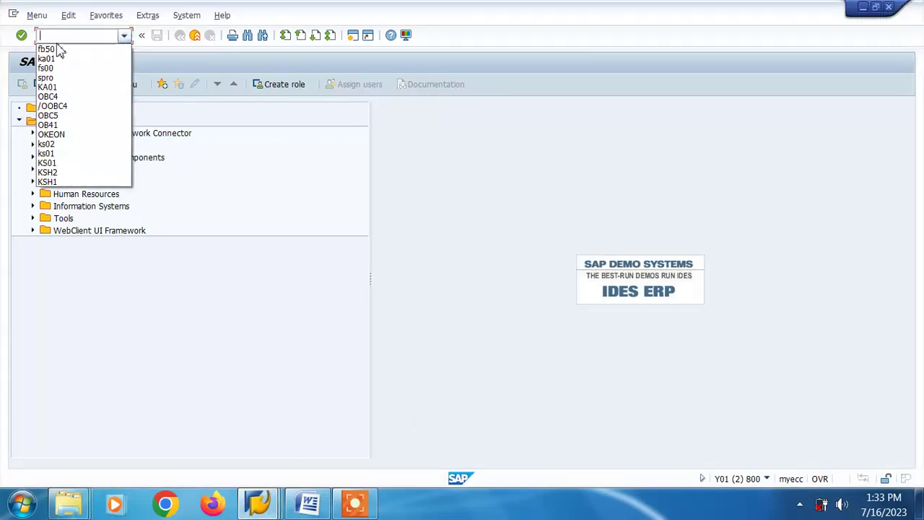
pyautogui.click(56, 78)
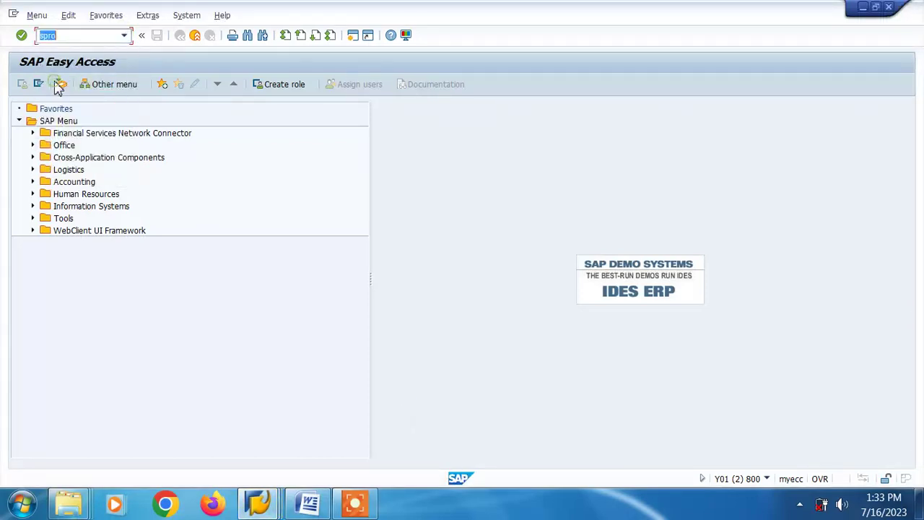
pyautogui.press('Return')
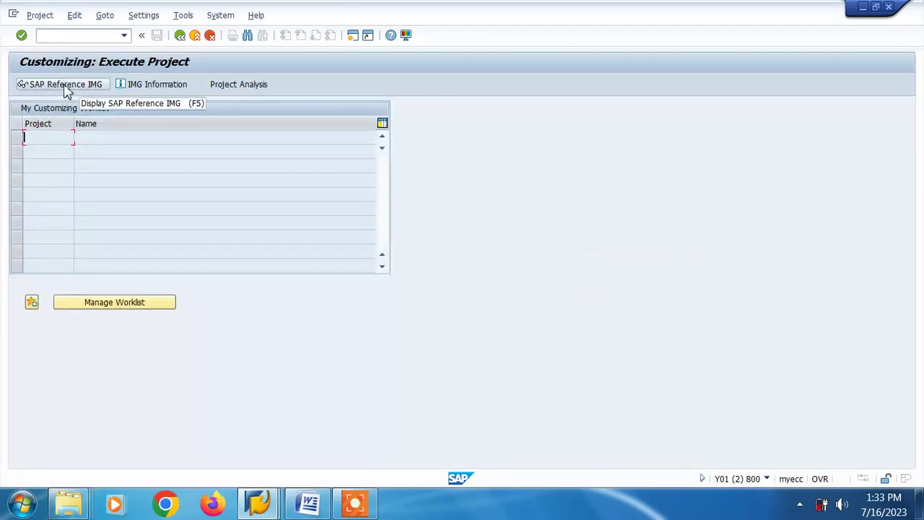
pyautogui.click(65, 85)
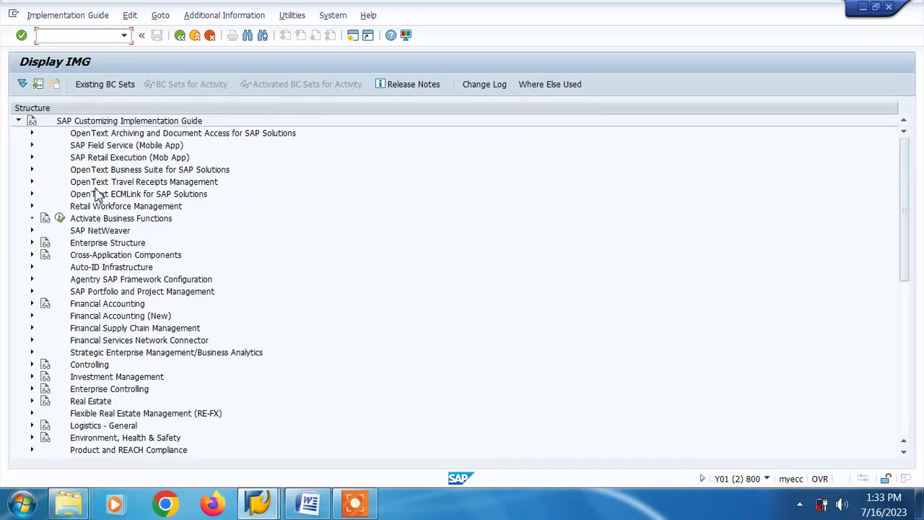
# Expand the IMG through Controlling, Cost Element Accounting, Master Data and Cost Elements to Automatic Creation of Primary and Secondary Cost Elements
pyautogui.click(32, 364)
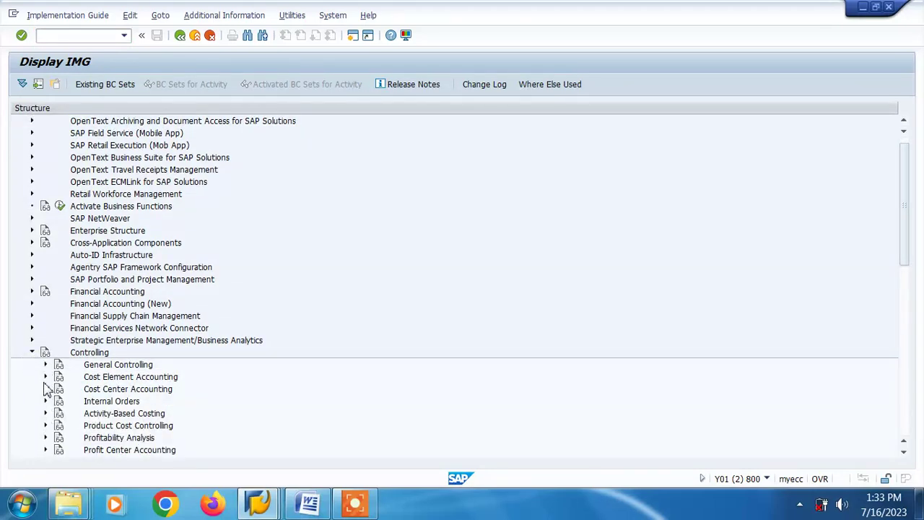
pyautogui.click(45, 378)
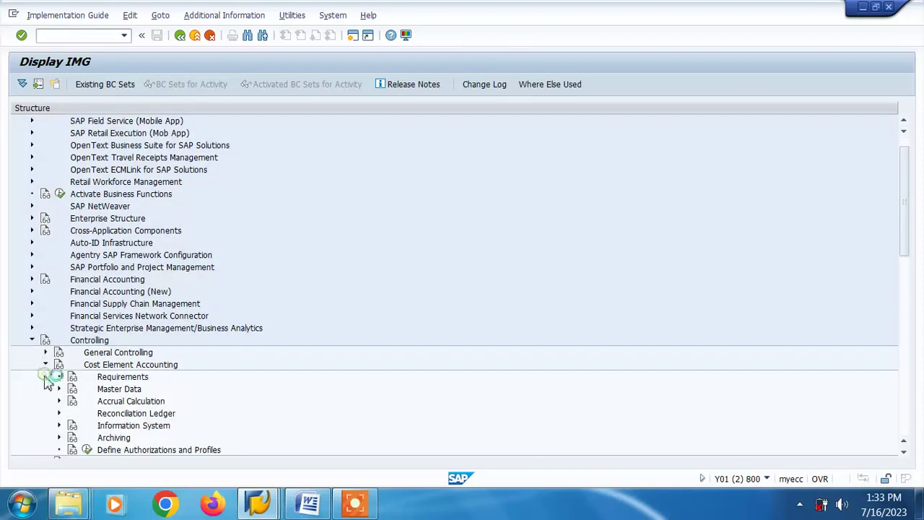
pyautogui.click(59, 389)
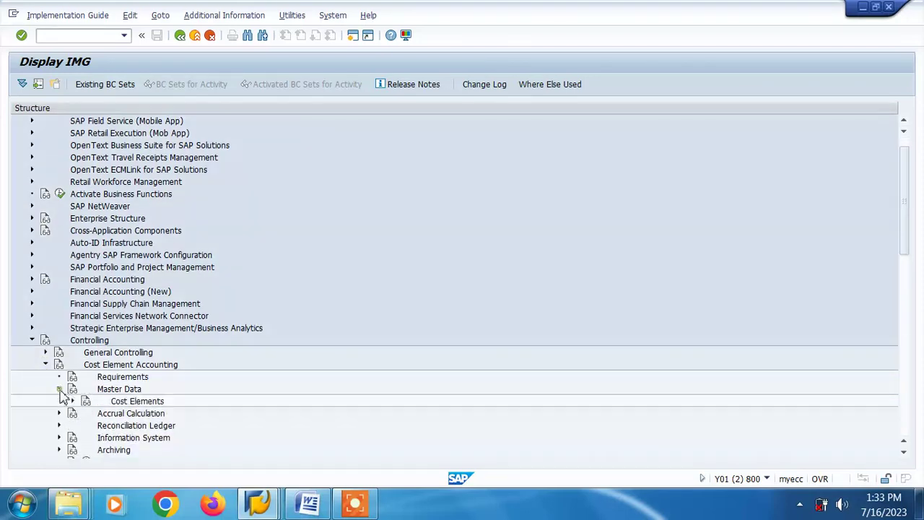
pyautogui.click(72, 401)
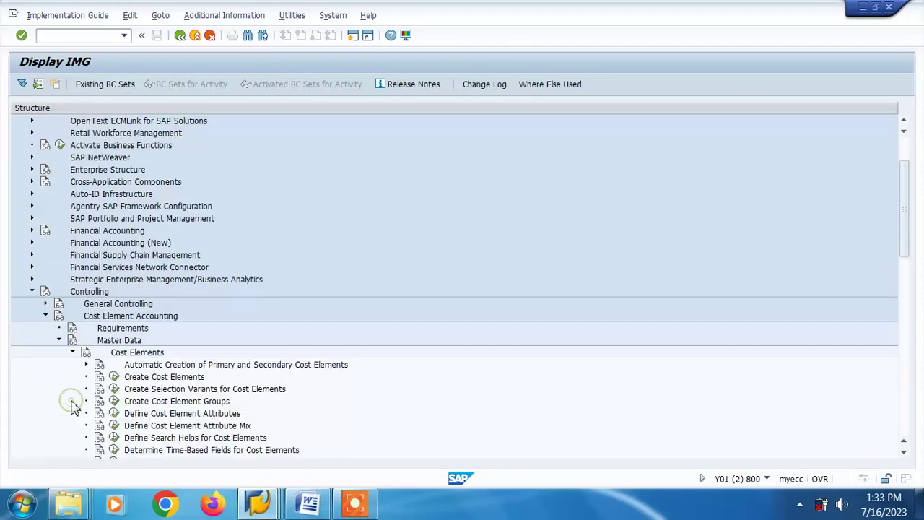
pyautogui.click(86, 365)
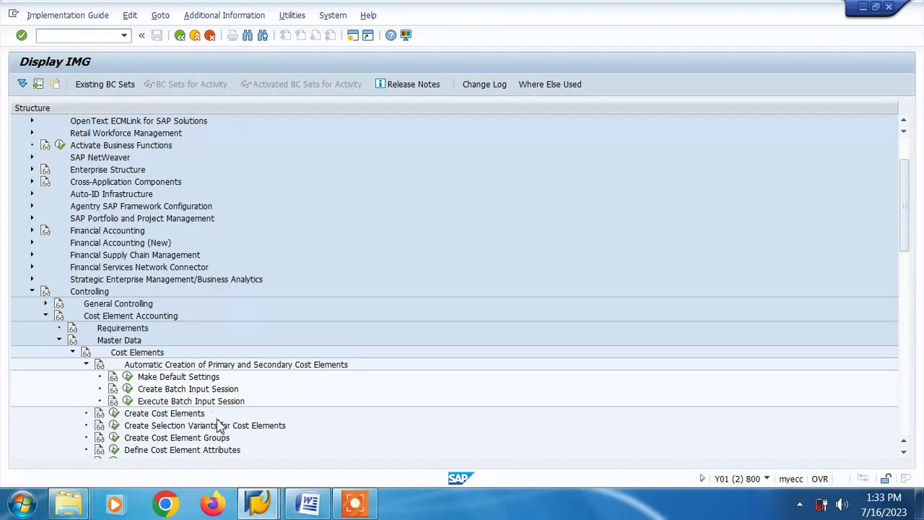
# Open Make Default Settings for chart of accounts C123 and start new entries
pyautogui.click(128, 377)
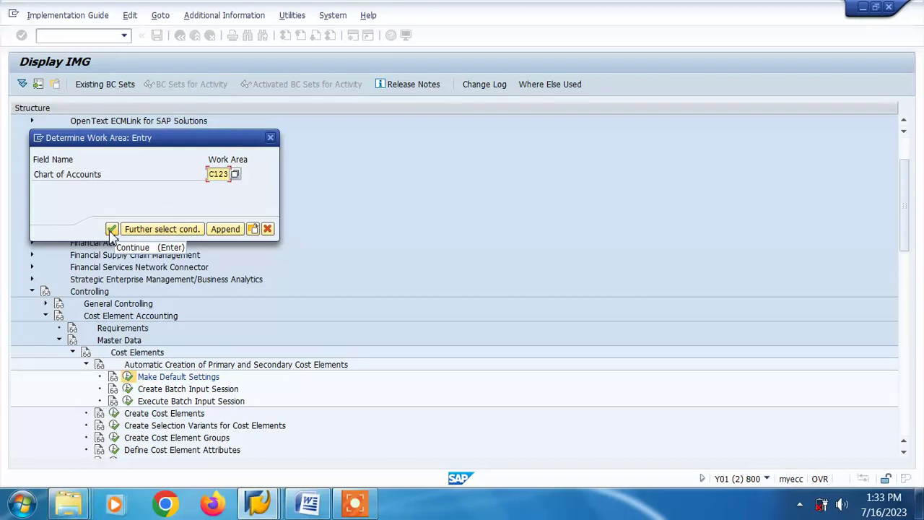
pyautogui.click(112, 230)
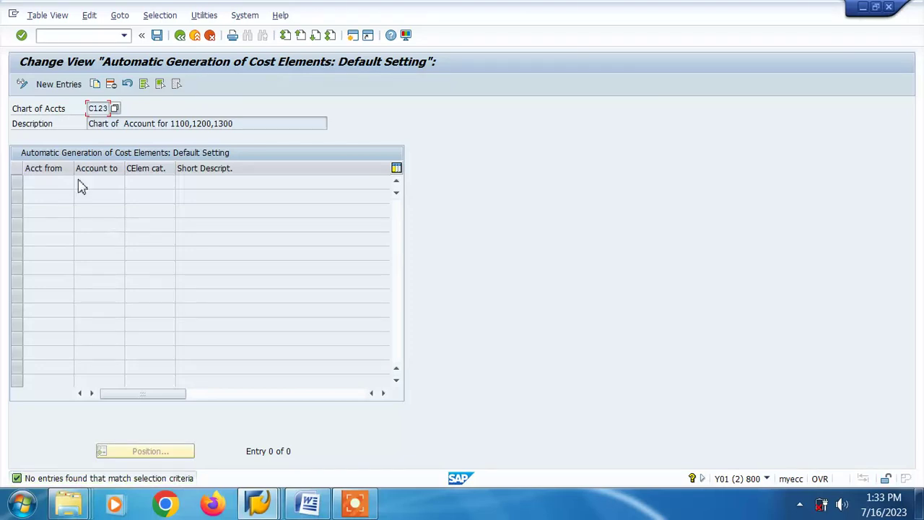
pyautogui.click(67, 86)
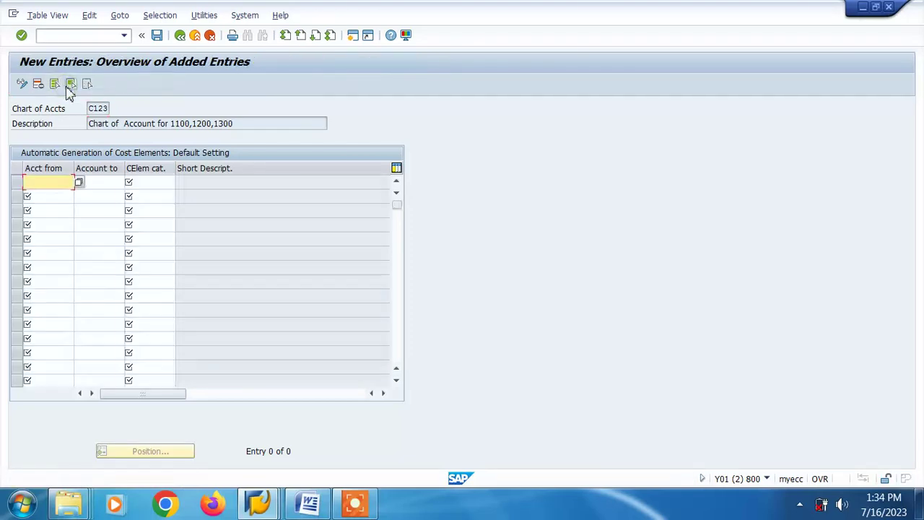
# Switch to the Word notes and review the default settings example, from the work area entry through the account ranges and cost element category
pyautogui.click(308, 504)
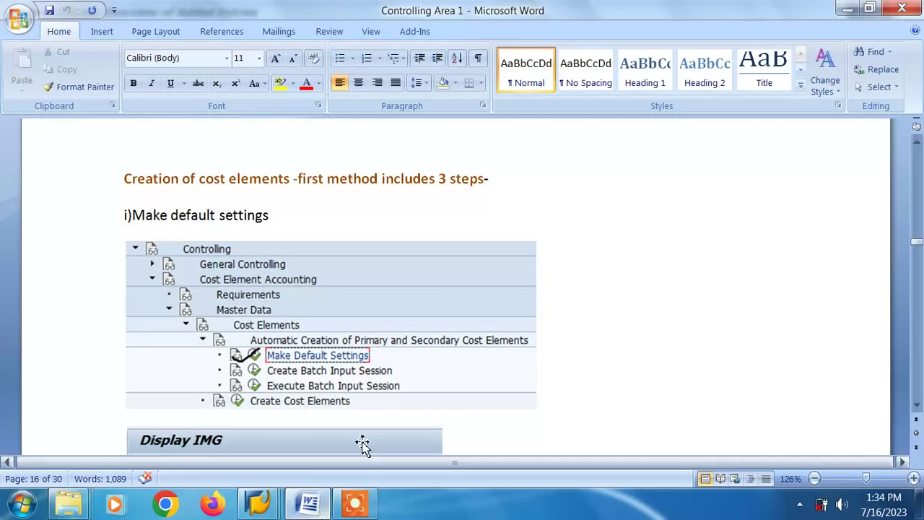
pyautogui.scroll(-9, 332, 372)
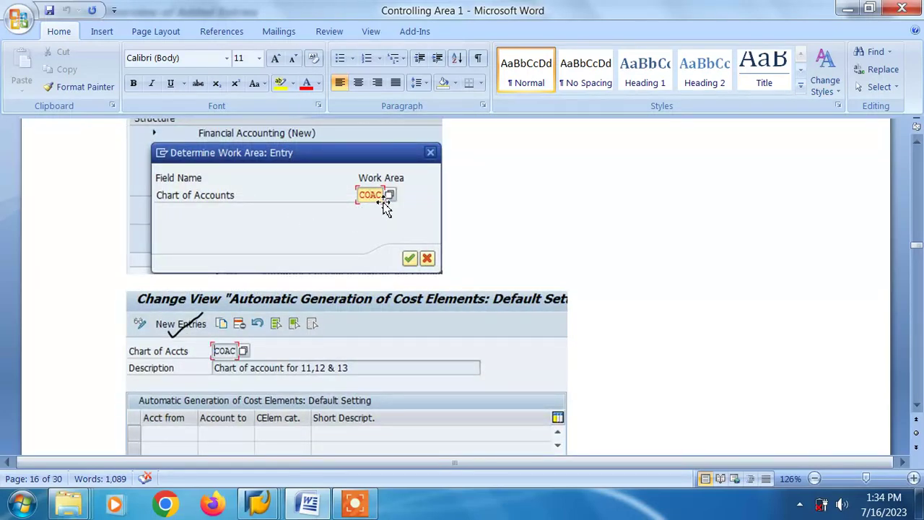
pyautogui.scroll(-3, 326, 235)
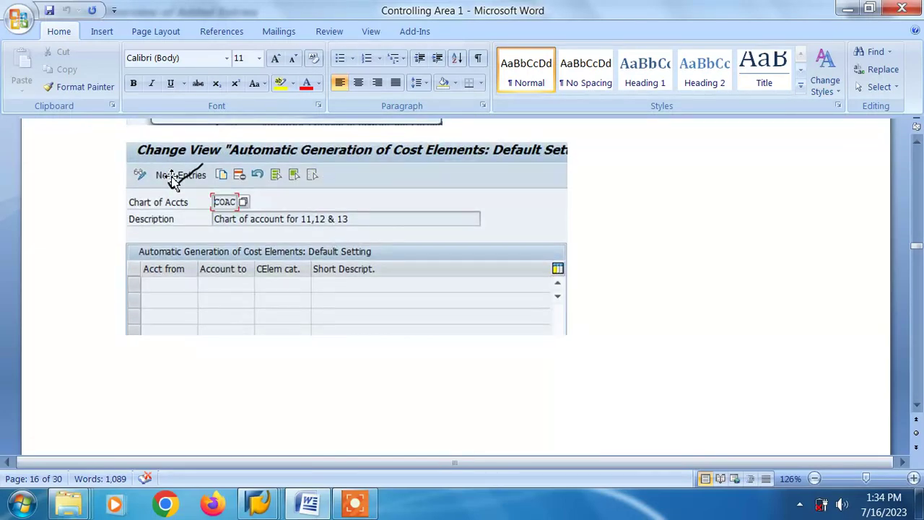
pyautogui.scroll(-6, 243, 214)
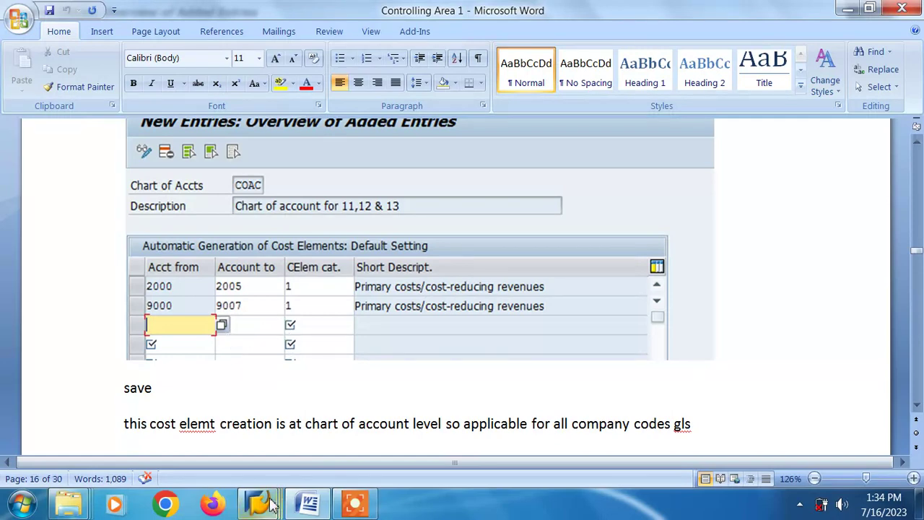
# Check the administration and manufacturing expense accounts in the other SAP session, and return to the new entries table
pyautogui.moveTo(256, 509)
pyautogui.click(279, 447)
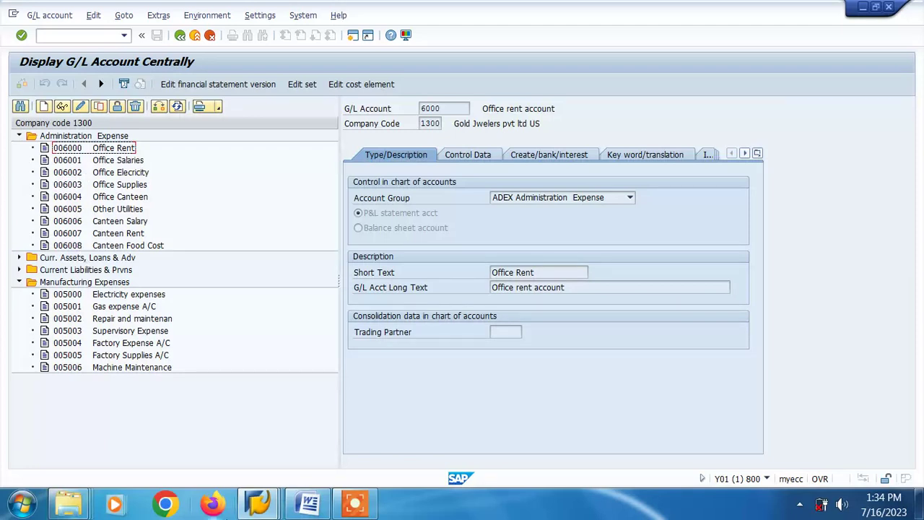
pyautogui.click(258, 503)
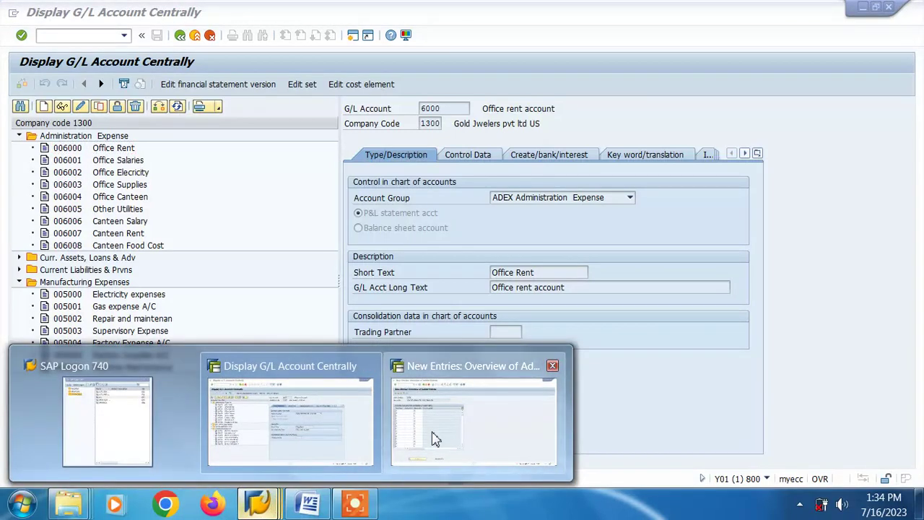
pyautogui.click(436, 439)
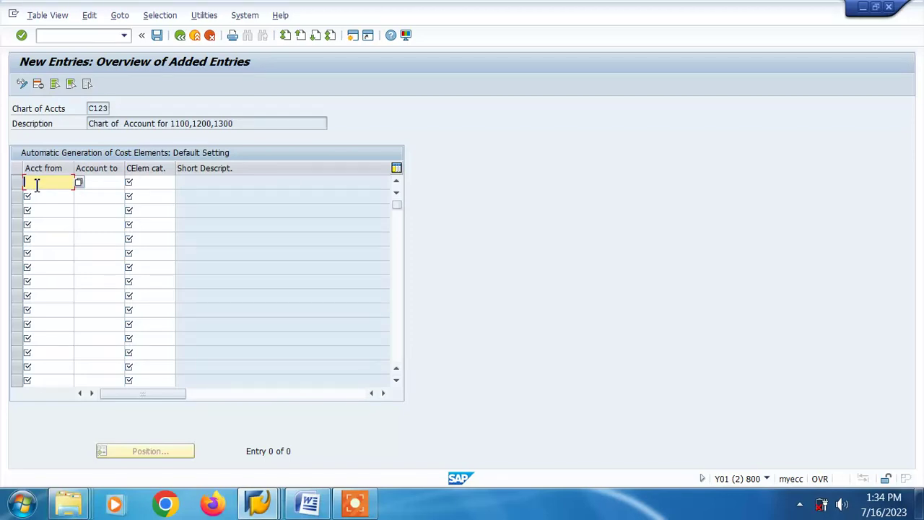
# Set the first row's account range from 6002 to 6008, choosing both accounts from the chart of accounts C123 value help
pyautogui.click(79, 183)
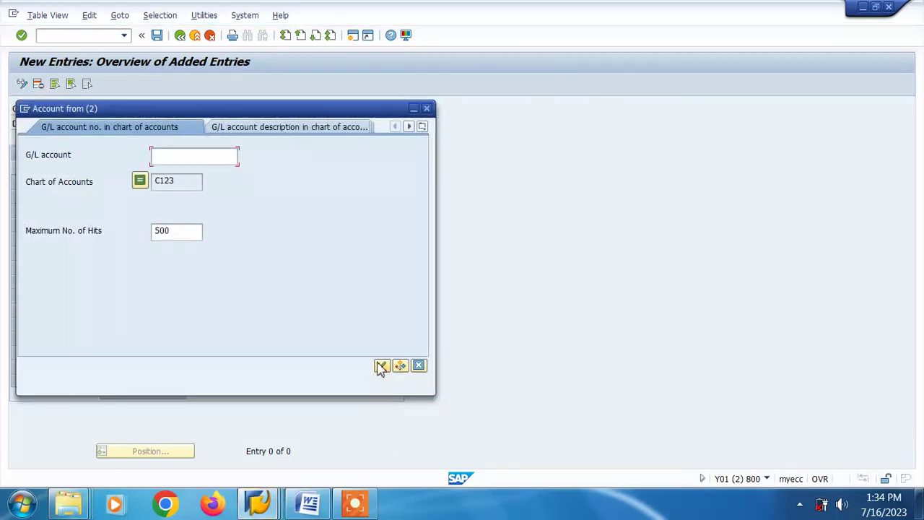
pyautogui.click(382, 366)
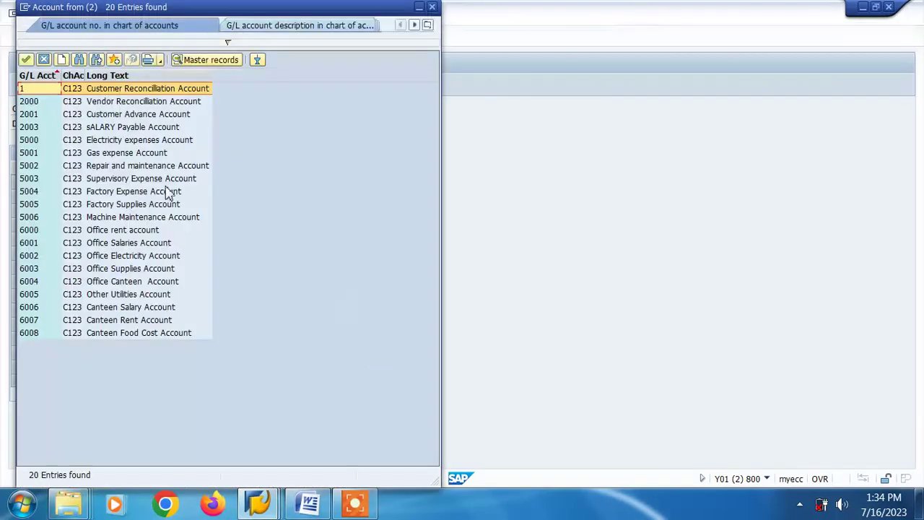
pyautogui.click(34, 259)
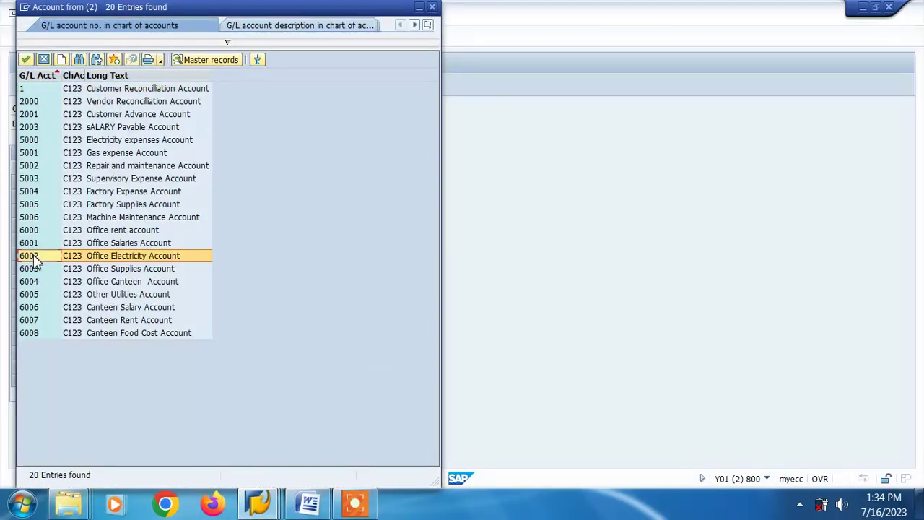
pyautogui.doubleClick(33, 258)
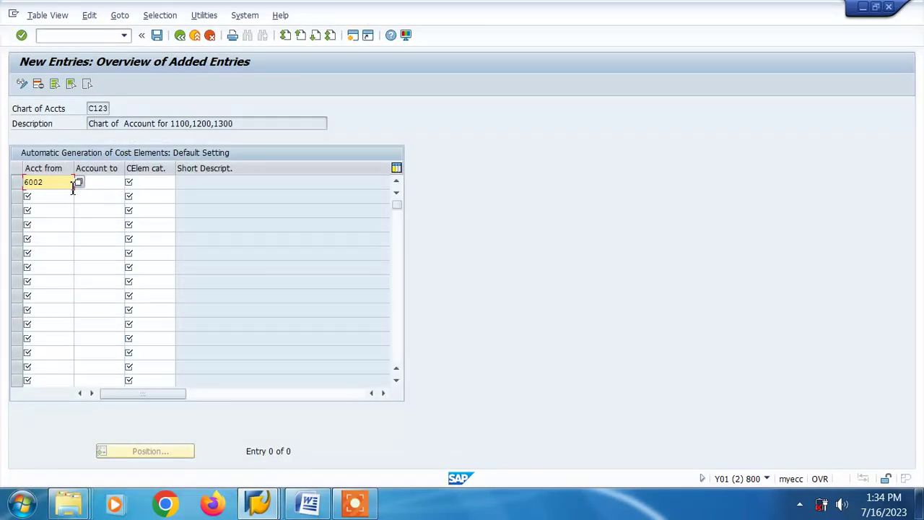
pyautogui.click(112, 185)
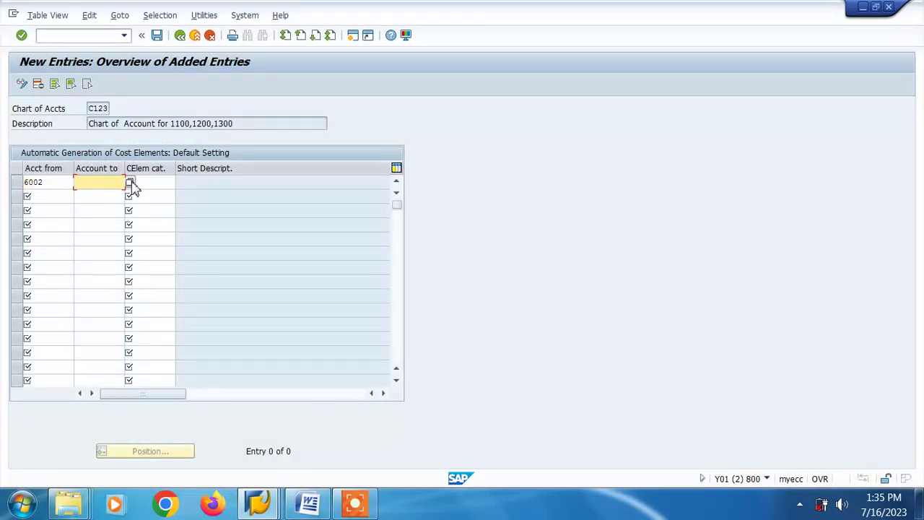
pyautogui.click(129, 184)
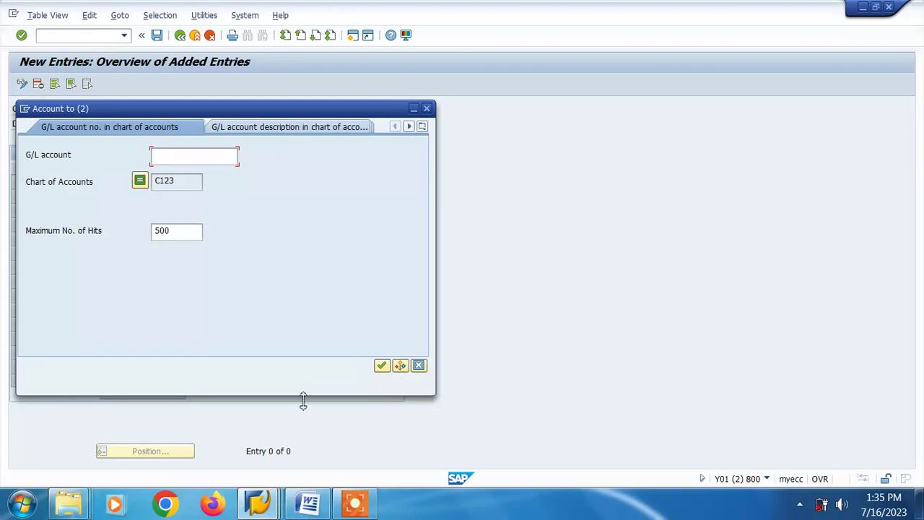
pyautogui.click(381, 366)
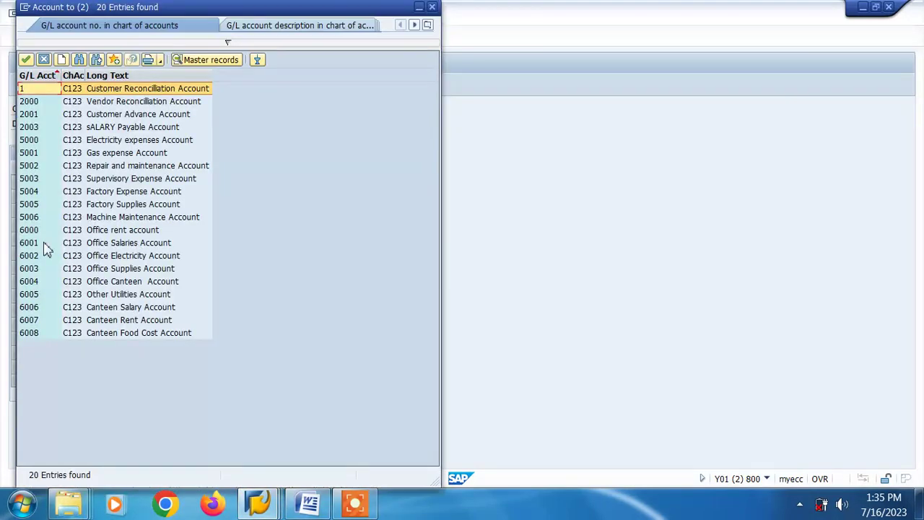
pyautogui.doubleClick(28, 333)
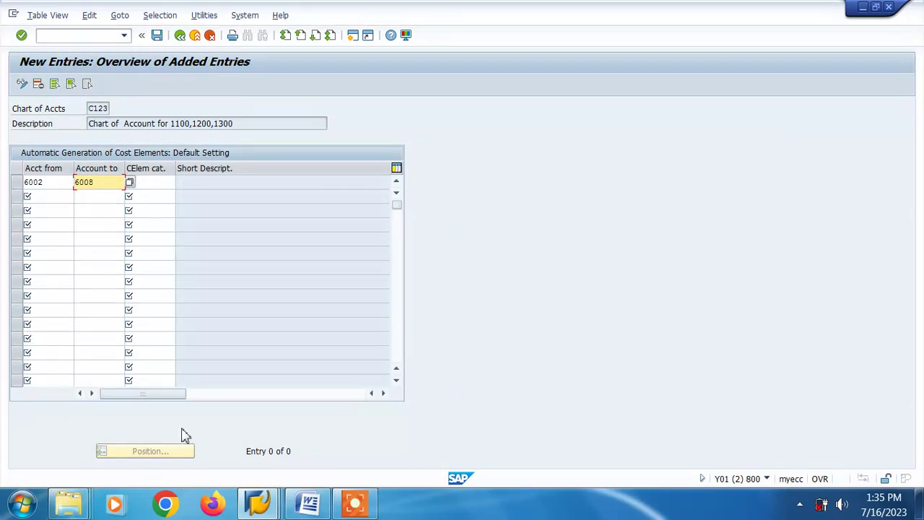
# Check the manufacturing expense account numbers in the G/L account display session, and return to the new entries table
pyautogui.moveTo(257, 503)
pyautogui.click(328, 402)
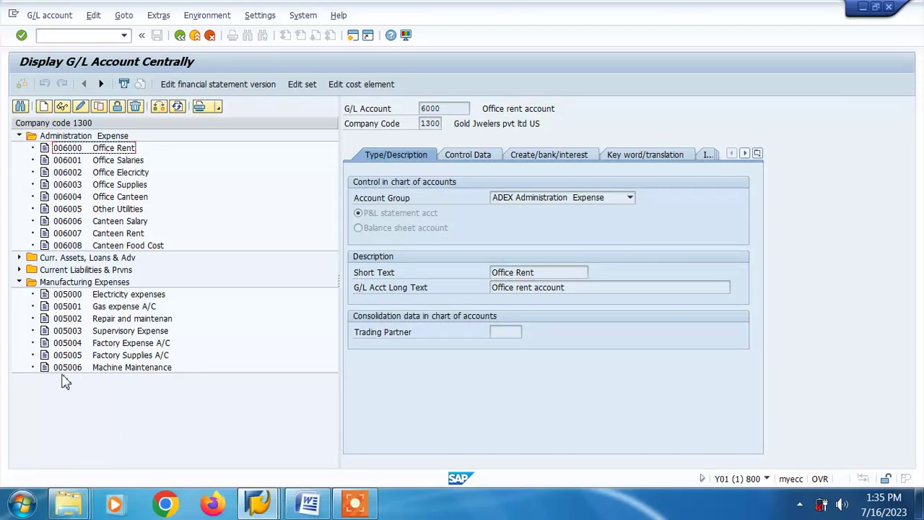
pyautogui.click(258, 502)
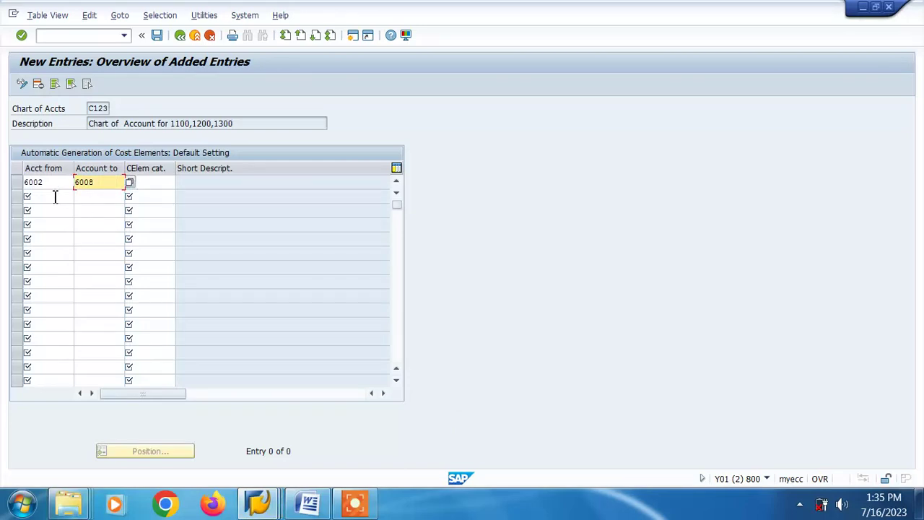
# Set the second row's account range from 5000 to 5006, choosing both accounts from the value help
pyautogui.click(55, 197)
pyautogui.click(79, 196)
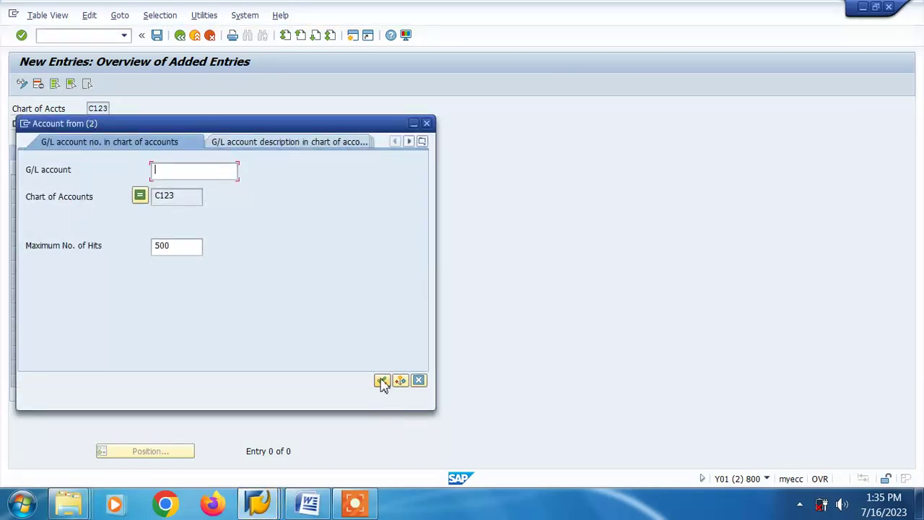
pyautogui.click(381, 380)
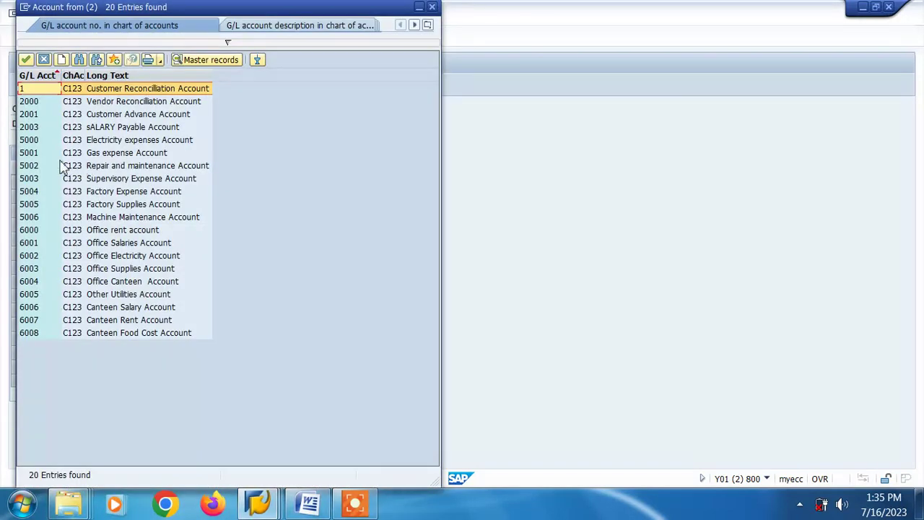
pyautogui.click(27, 141)
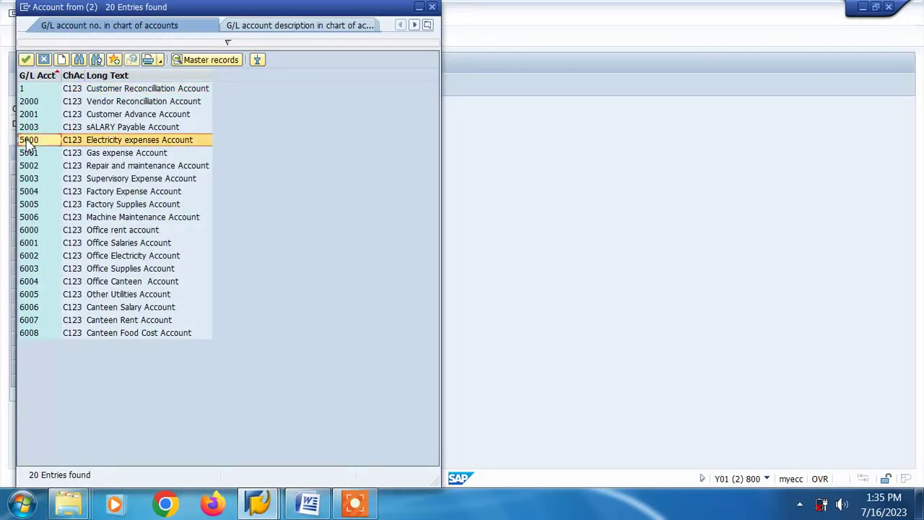
pyautogui.doubleClick(27, 142)
pyautogui.click(117, 196)
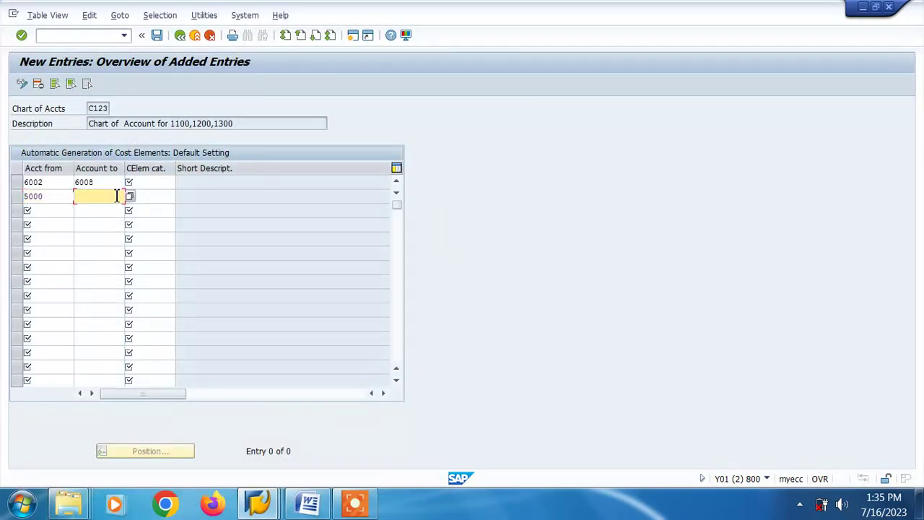
pyautogui.click(129, 198)
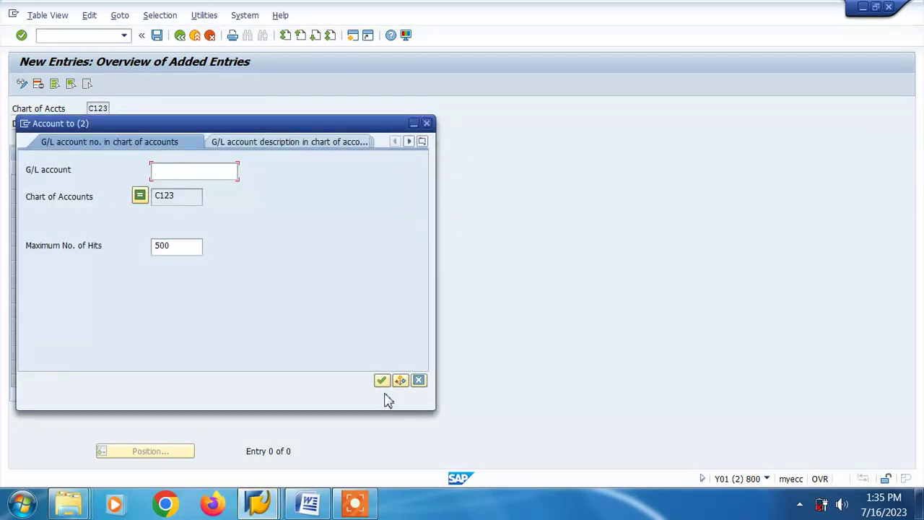
pyautogui.click(382, 382)
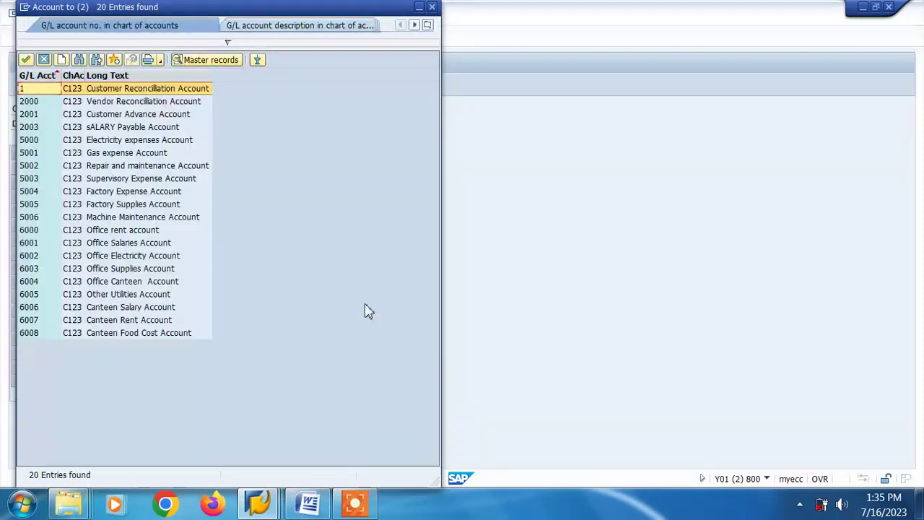
pyautogui.doubleClick(34, 221)
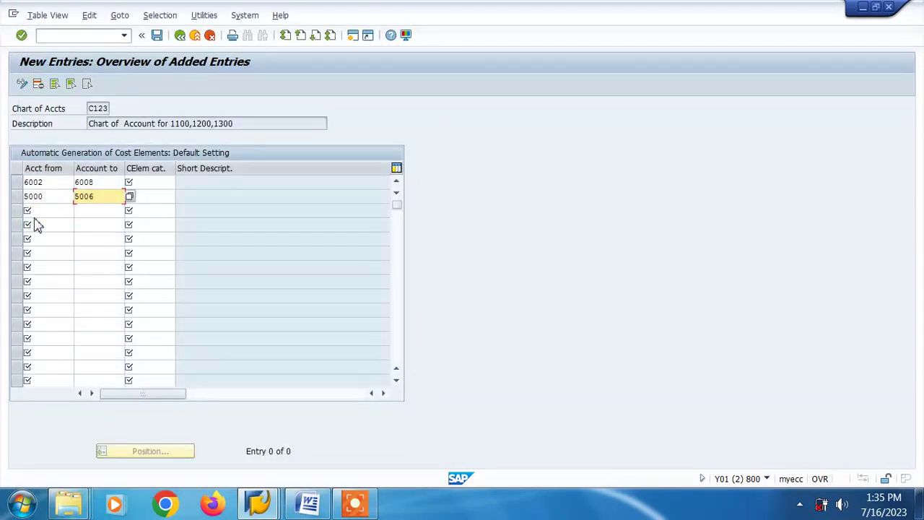
pyautogui.click(353, 506)
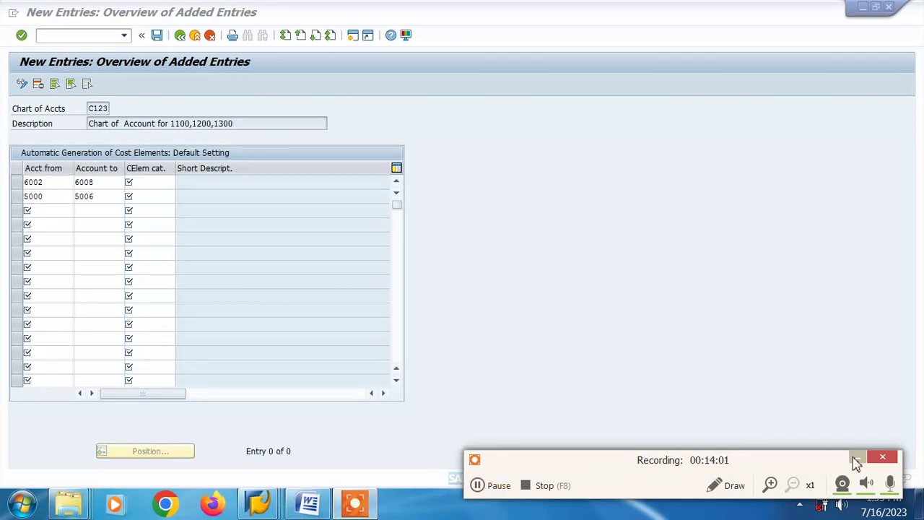
pyautogui.click(853, 458)
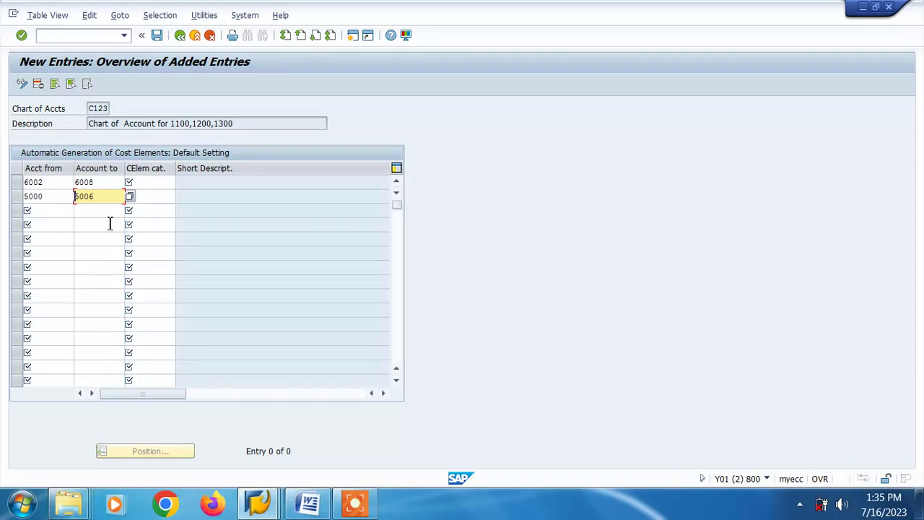
# Check the default settings example in the Word notes, and return to the new entries table in SAP
pyautogui.click(309, 506)
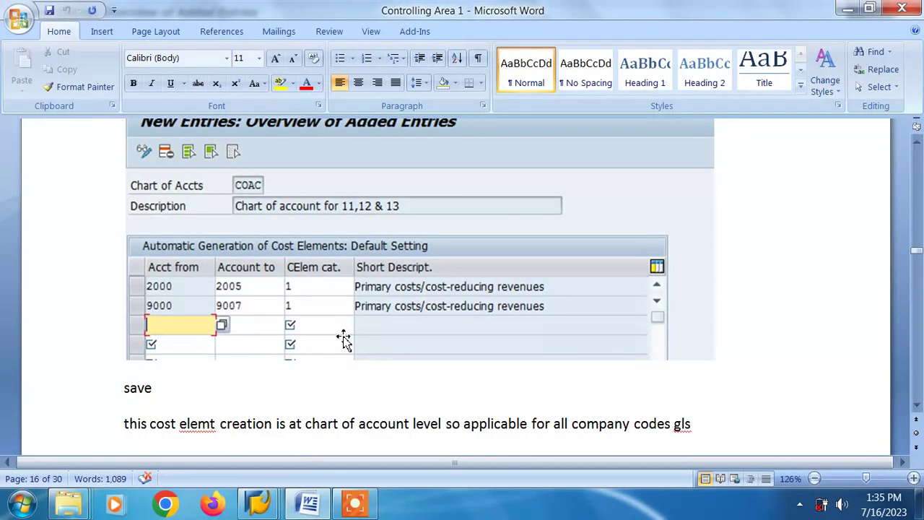
pyautogui.scroll(-2, 343, 338)
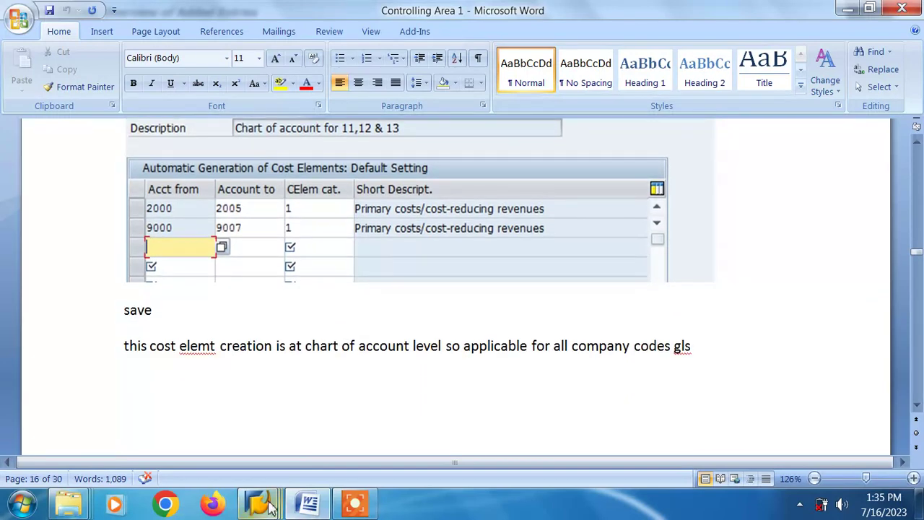
pyautogui.moveTo(268, 505)
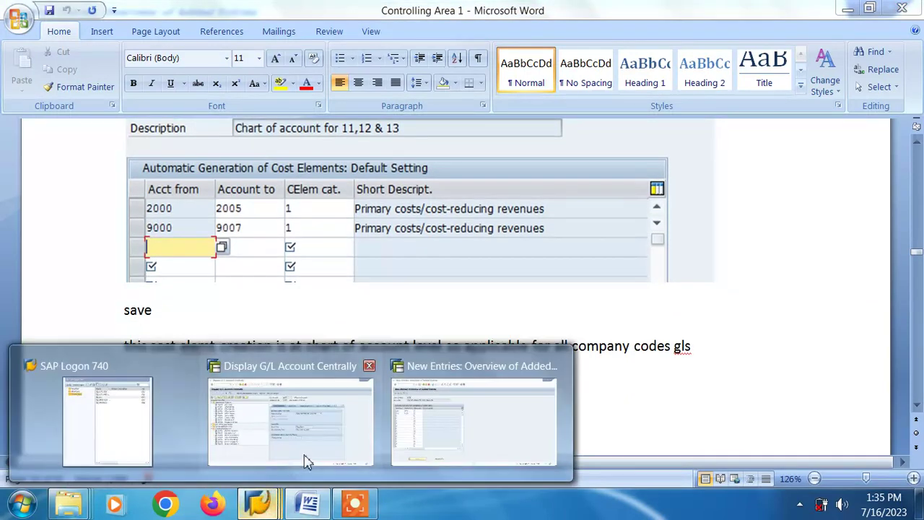
pyautogui.click(483, 441)
# Set the cost element category to 1, primary costs/cost-reducing revenues, for both account ranges using the value help
pyautogui.click(155, 36)
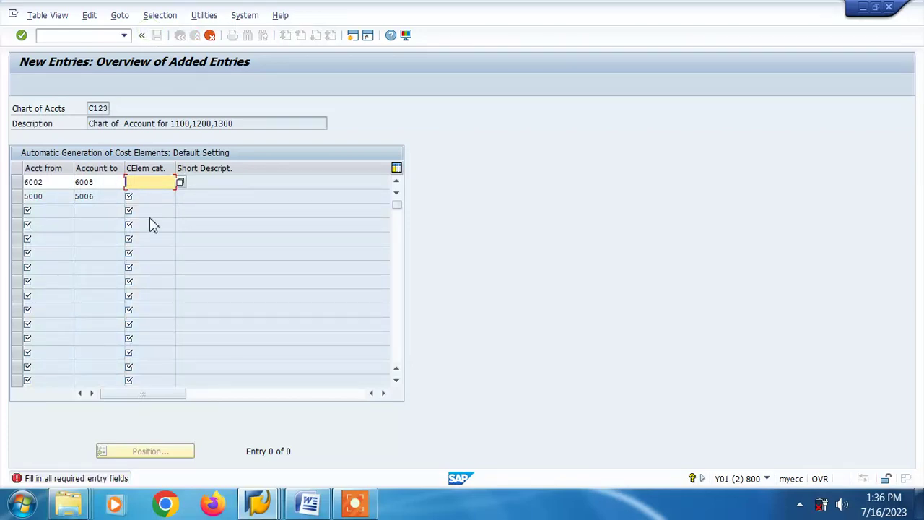
pyautogui.click(181, 182)
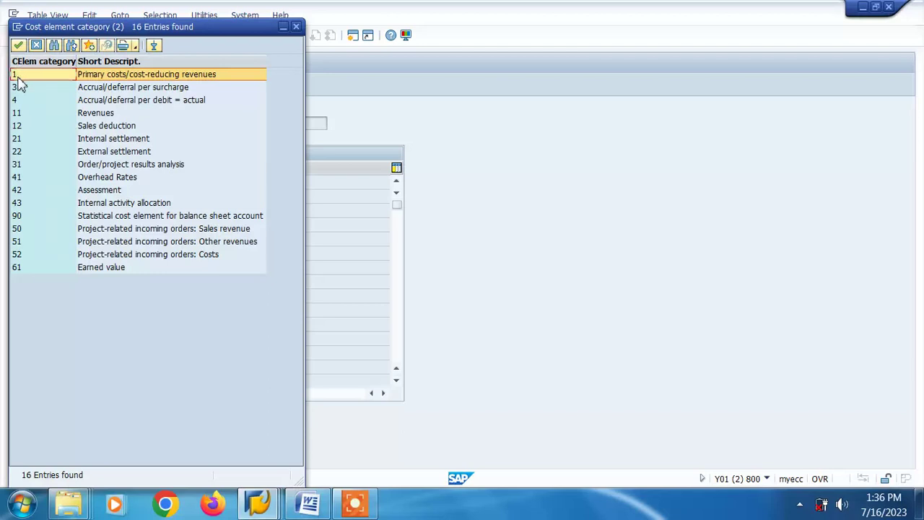
pyautogui.doubleClick(19, 80)
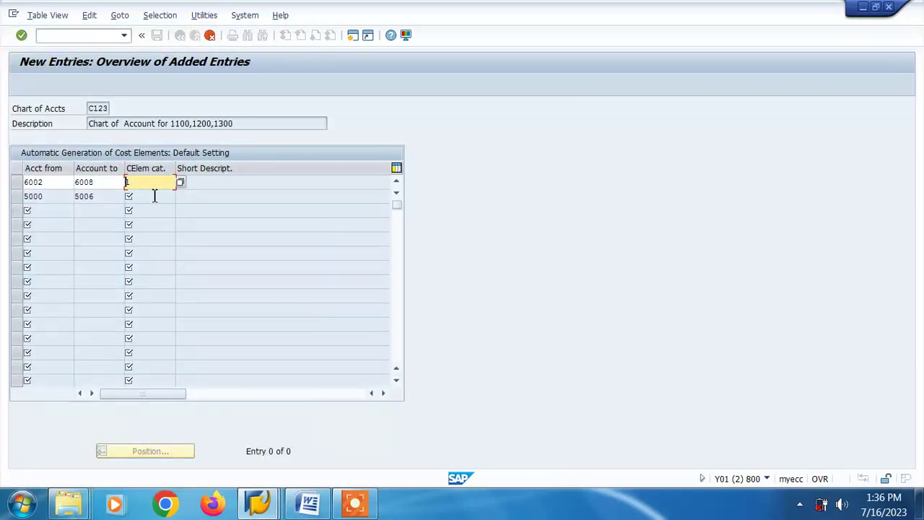
pyautogui.press('Return')
pyautogui.click(181, 201)
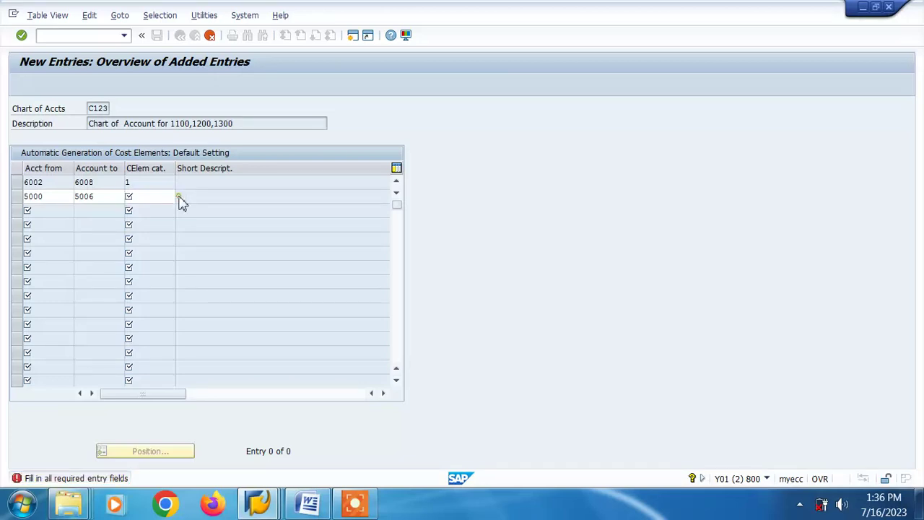
pyautogui.click(179, 196)
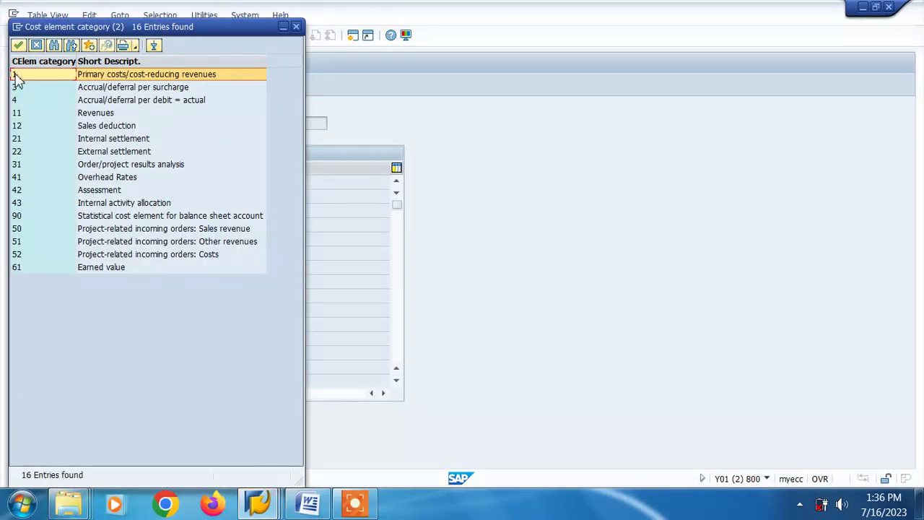
pyautogui.doubleClick(16, 75)
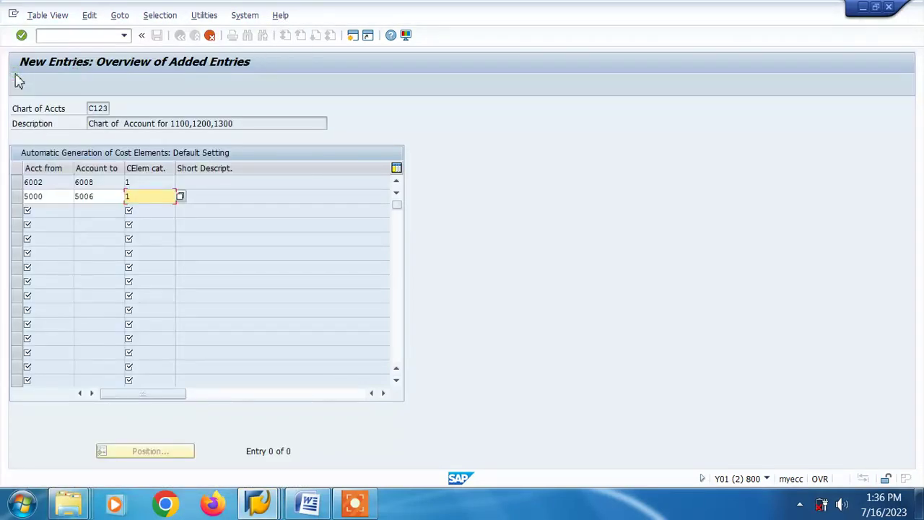
# Save the default settings under the Hanuman Food PVT Ltd customizing request, accept the local request warning, and return to the IMG structure
pyautogui.press('Return')
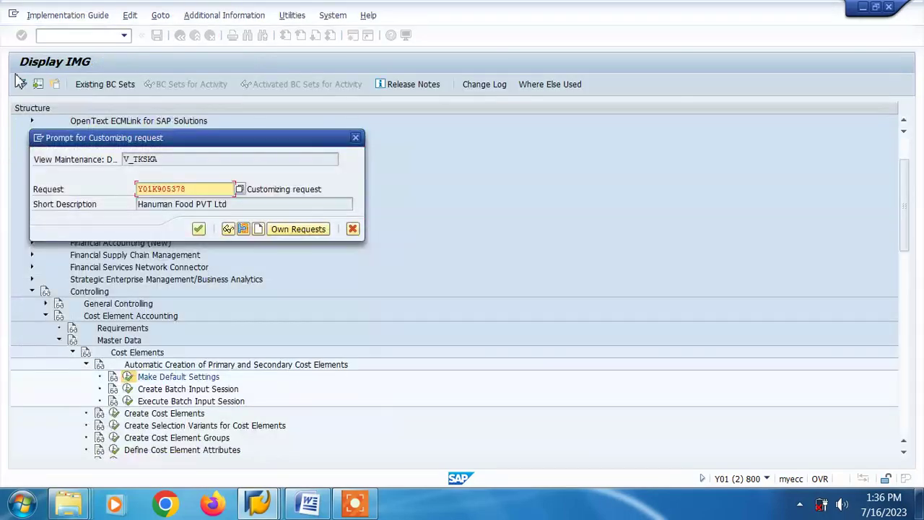
pyautogui.click(198, 229)
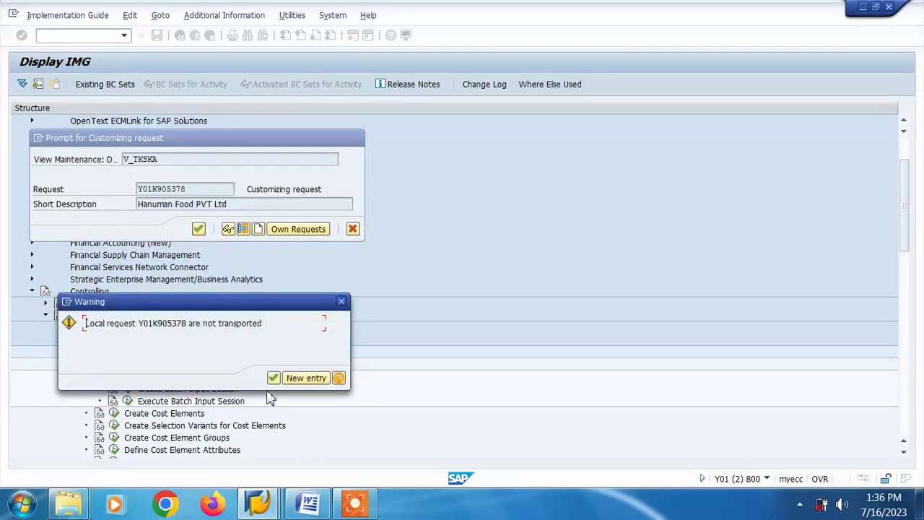
pyautogui.click(275, 378)
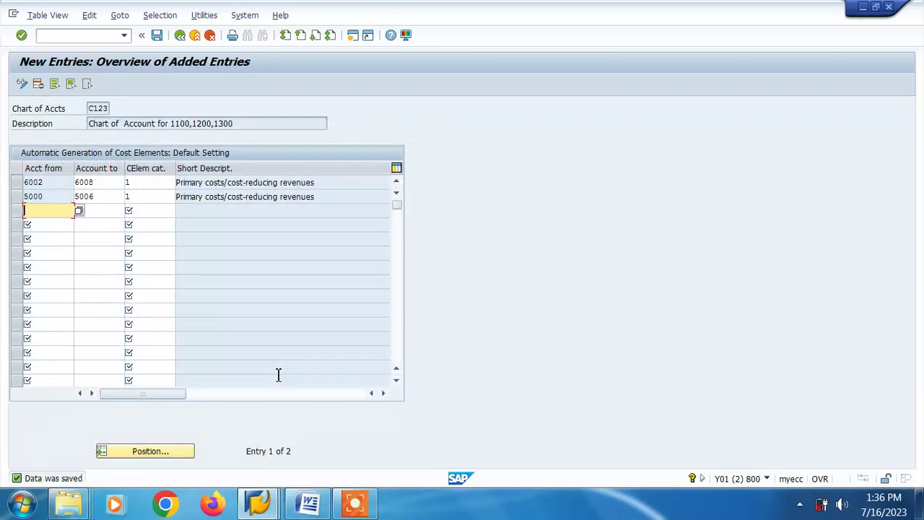
pyautogui.click(180, 36)
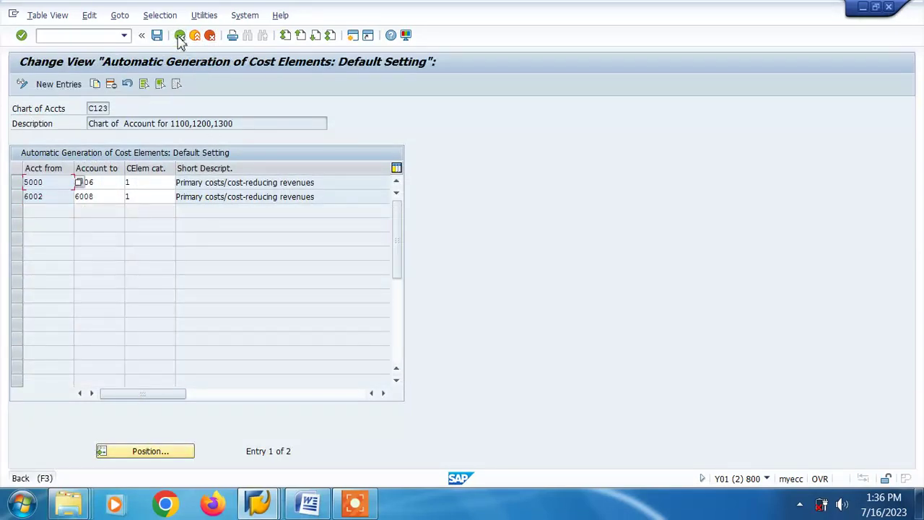
pyautogui.click(180, 36)
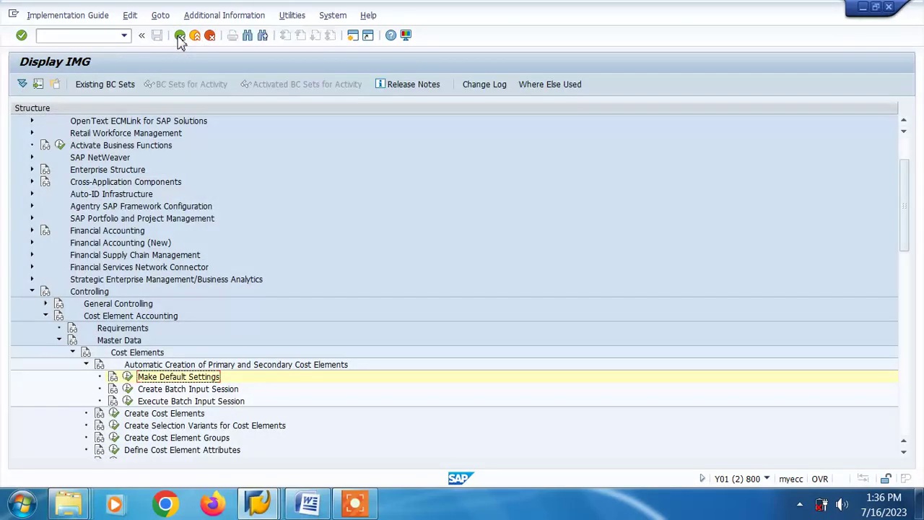
# Create batch input session ERP88 for controlling area C123, valid 01.03.2023 to 31.12.9999, and open the session overview from the IMG
pyautogui.click(128, 389)
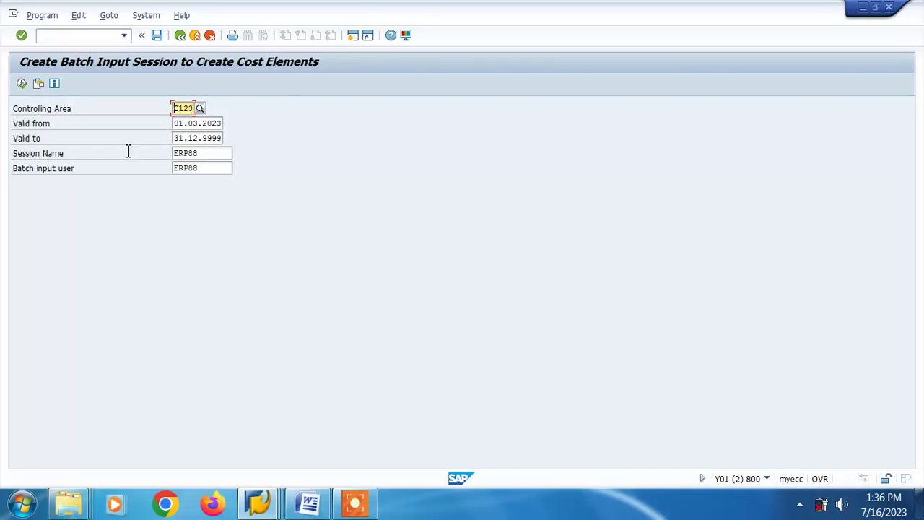
pyautogui.click(24, 85)
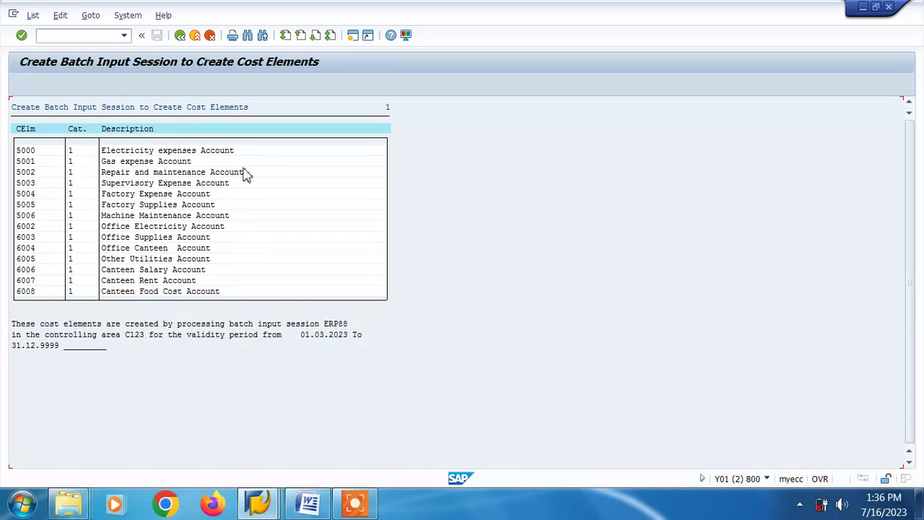
pyautogui.click(180, 36)
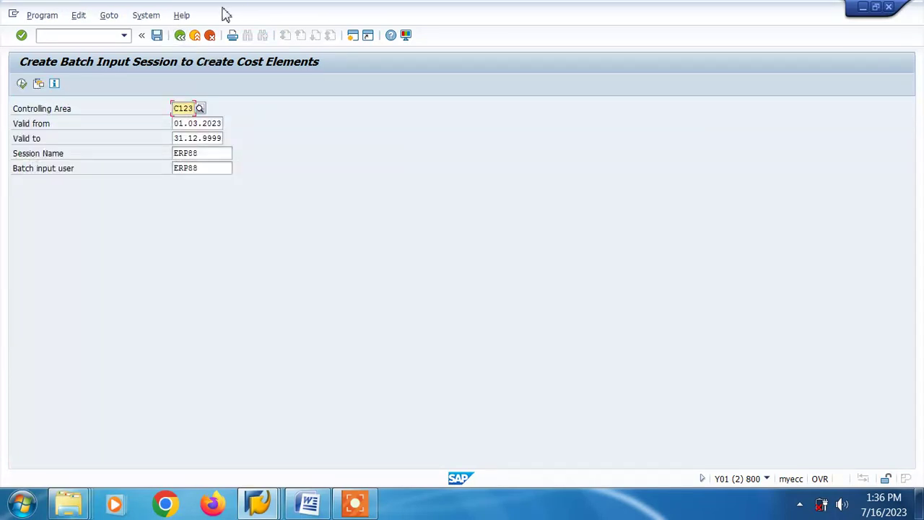
pyautogui.click(180, 36)
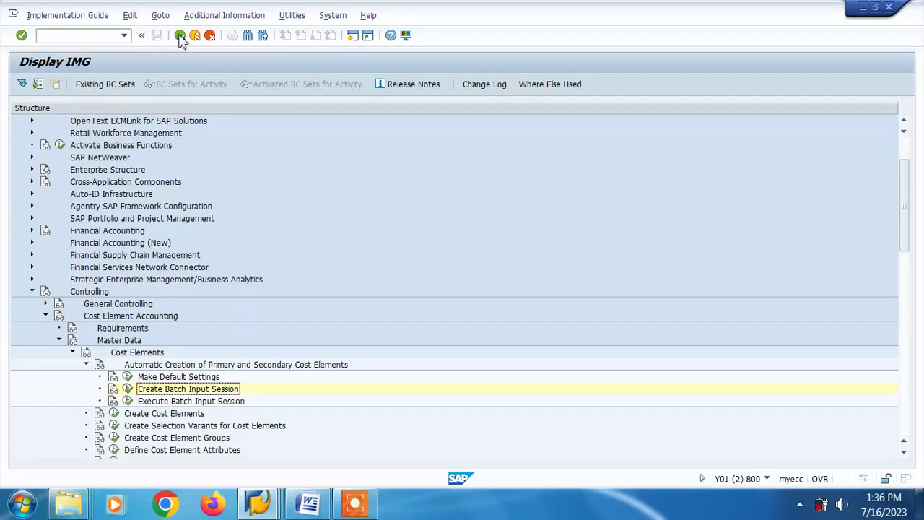
pyautogui.click(127, 401)
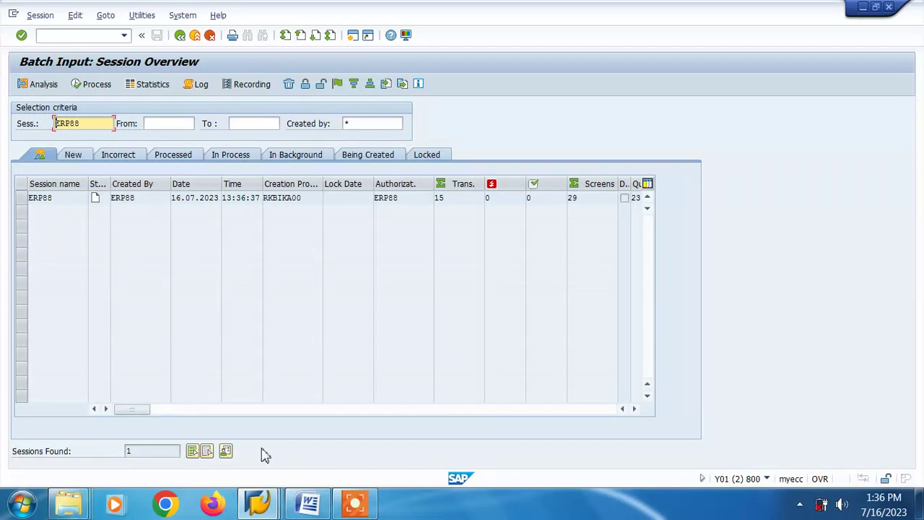
# Read the Word notes on creating the batch input session, executing it in SM35 and processing it in the background
pyautogui.click(307, 503)
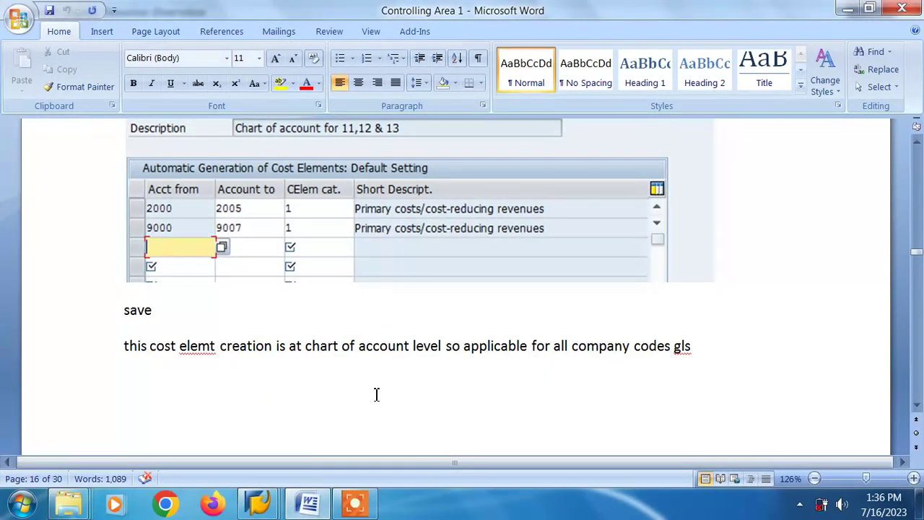
pyautogui.scroll(-5, 375, 394)
pyautogui.scroll(-1, 376, 394)
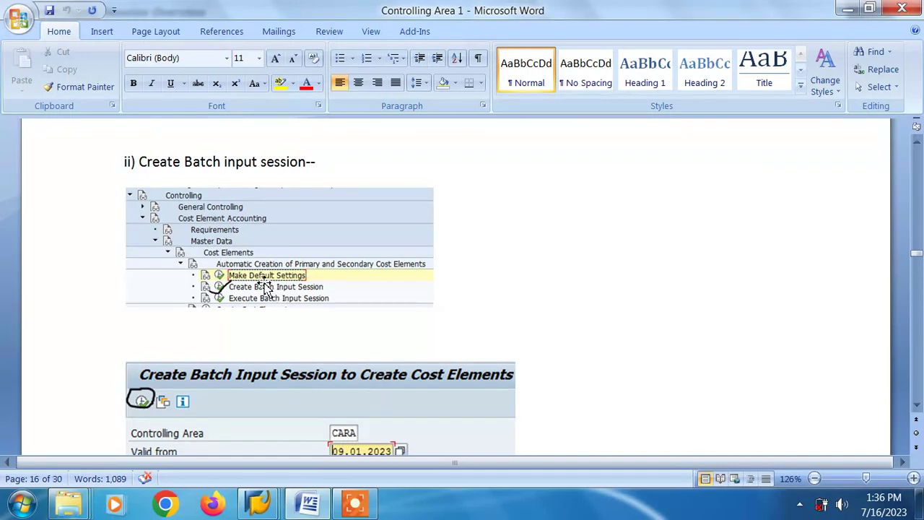
pyautogui.scroll(-7, 293, 297)
pyautogui.scroll(3, 234, 195)
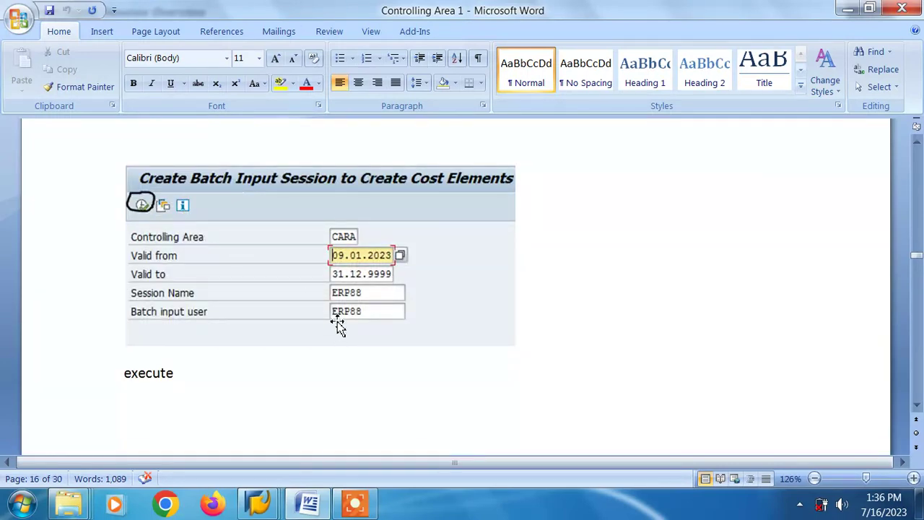
pyautogui.scroll(-15, 339, 327)
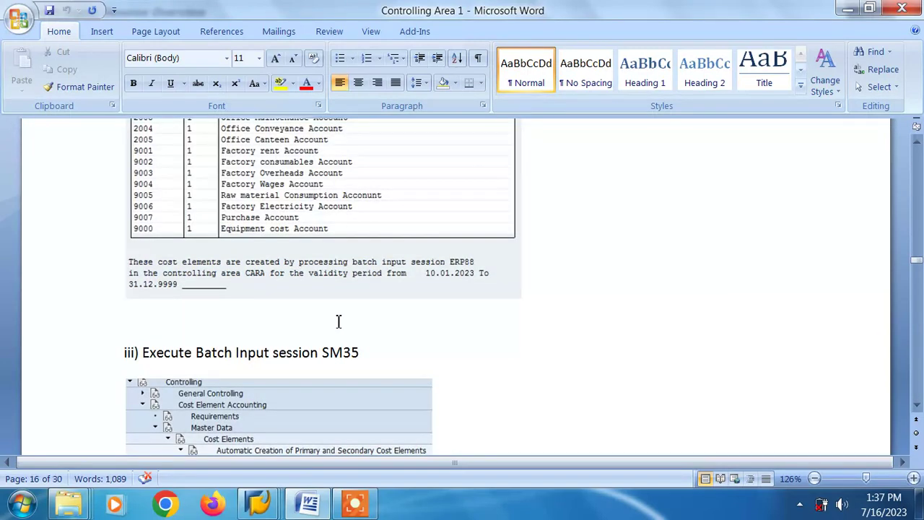
pyautogui.scroll(-3, 325, 244)
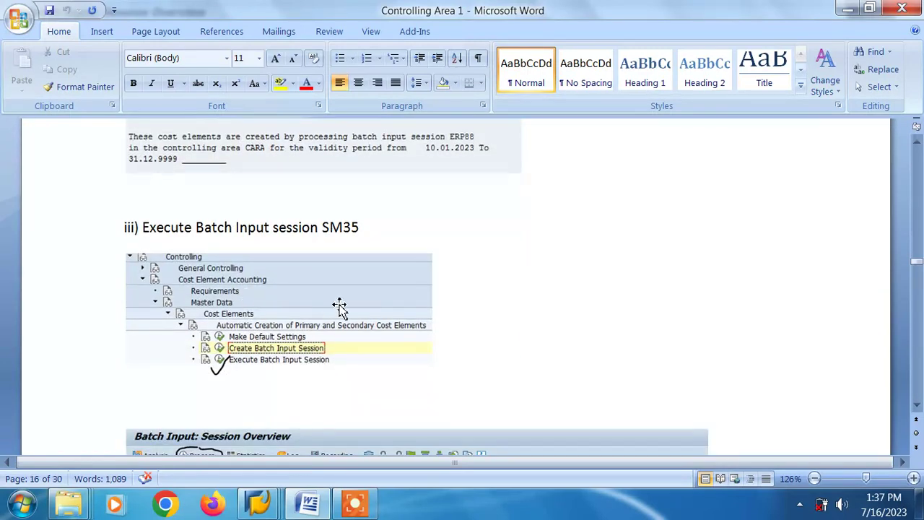
pyautogui.scroll(-2, 339, 306)
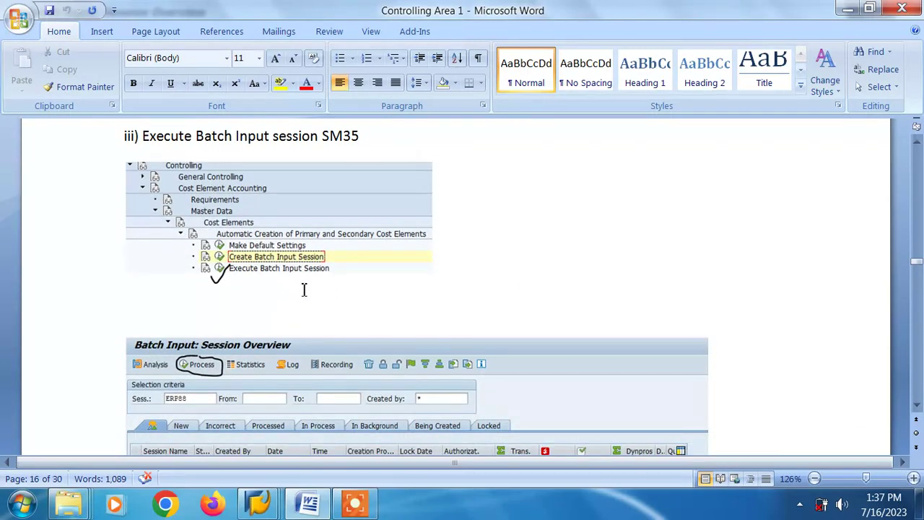
pyautogui.scroll(-12, 319, 308)
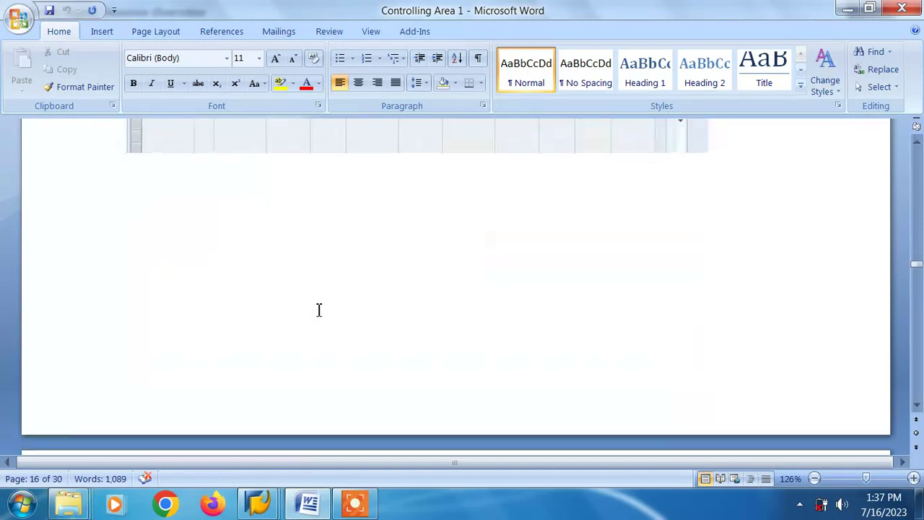
pyautogui.scroll(-2, 320, 312)
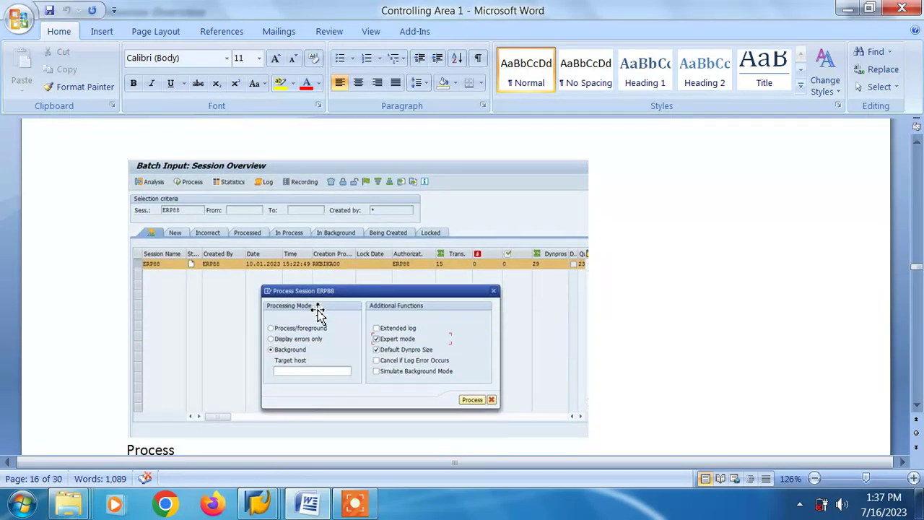
pyautogui.scroll(-8, 318, 312)
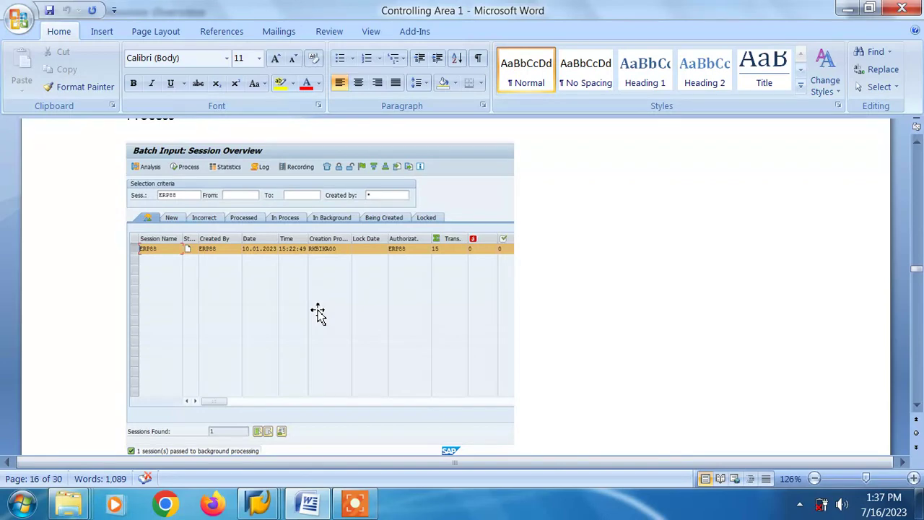
pyautogui.scroll(-7, 318, 311)
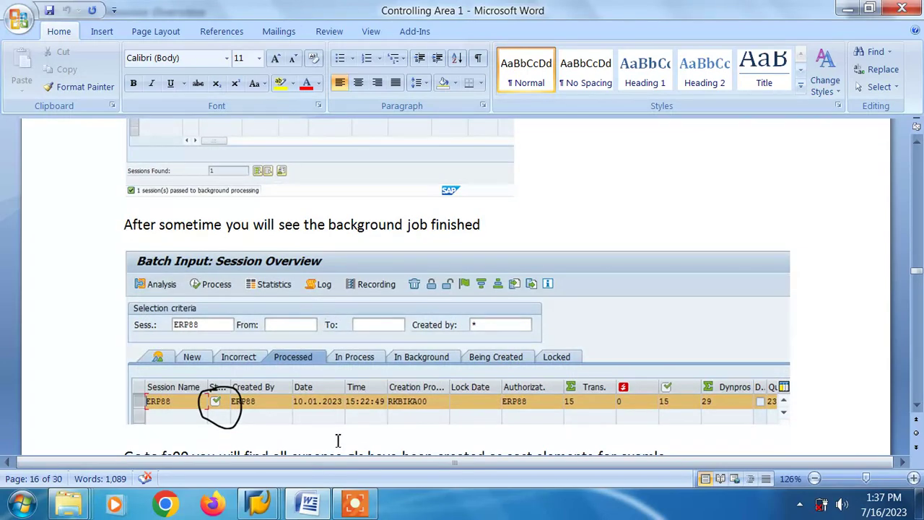
# Switch to SAP's G/L account display, inspect the cost element data for account 6002 Office Elecricity, and cancel its maintenance without saving
pyautogui.moveTo(261, 510)
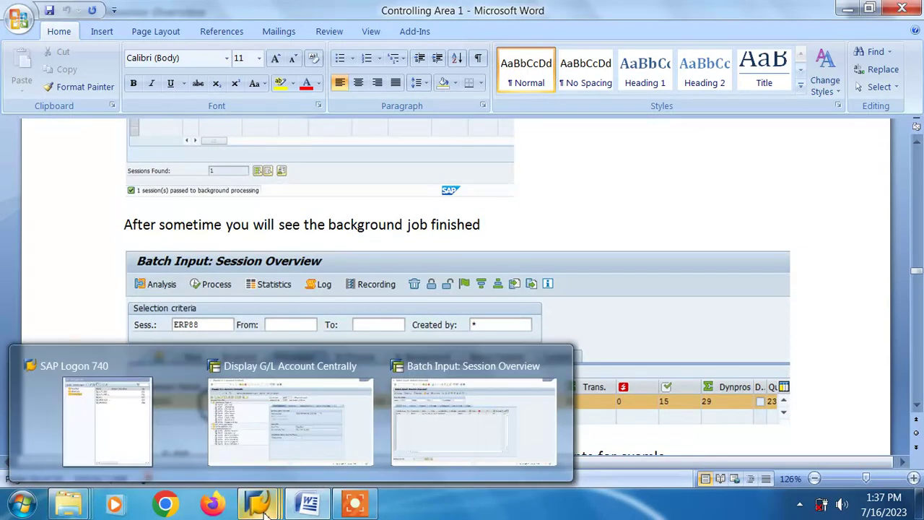
pyautogui.click(273, 457)
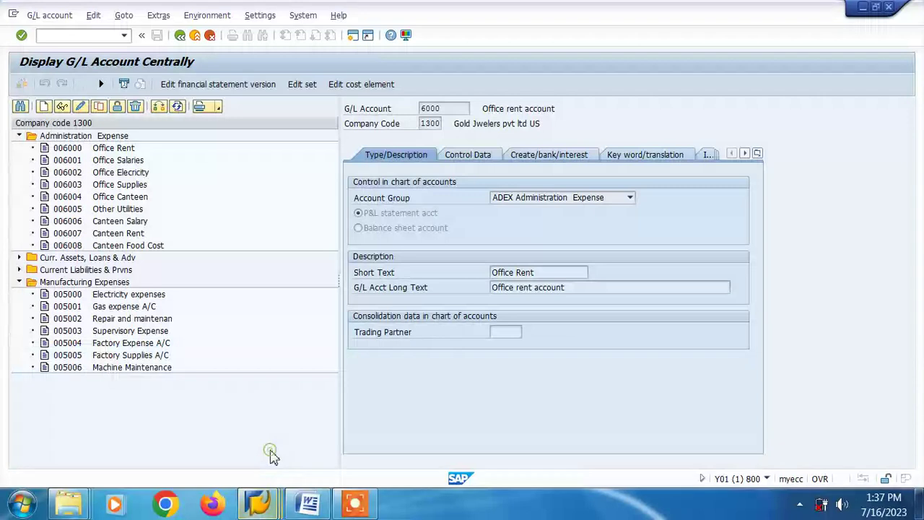
pyautogui.doubleClick(80, 176)
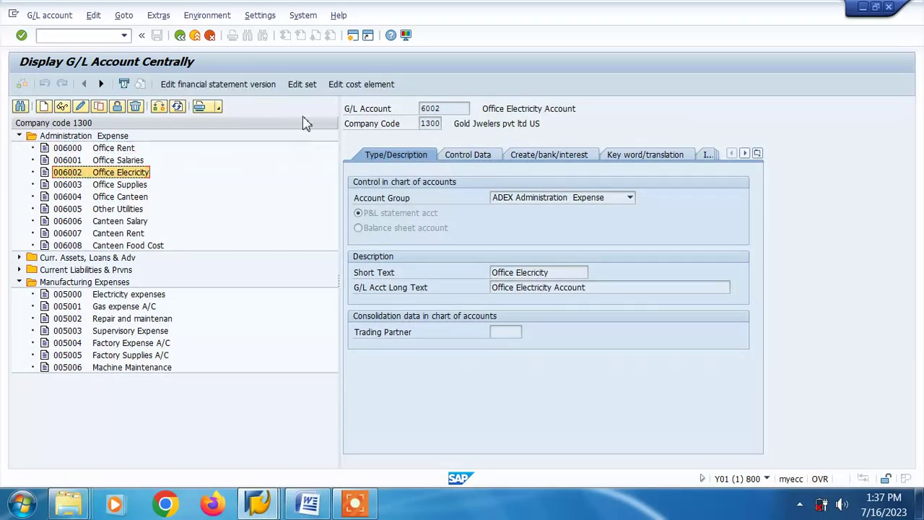
pyautogui.click(357, 86)
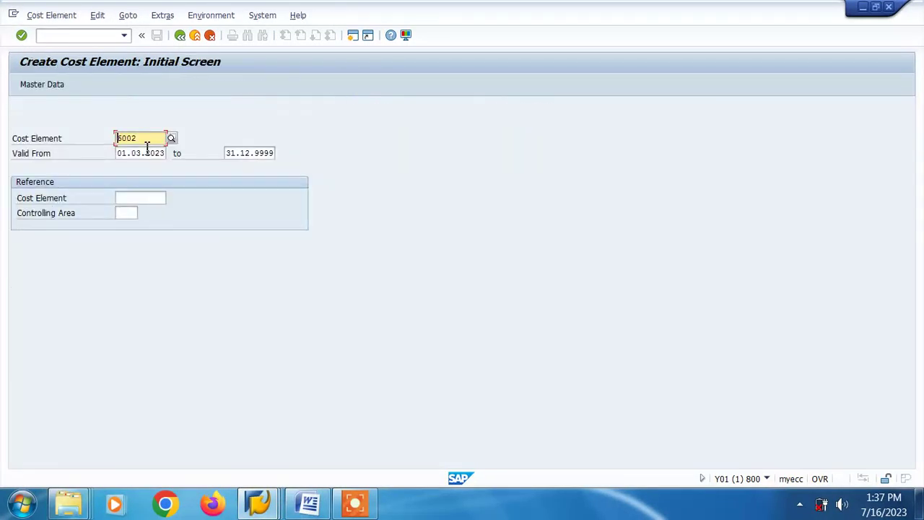
pyautogui.click(38, 87)
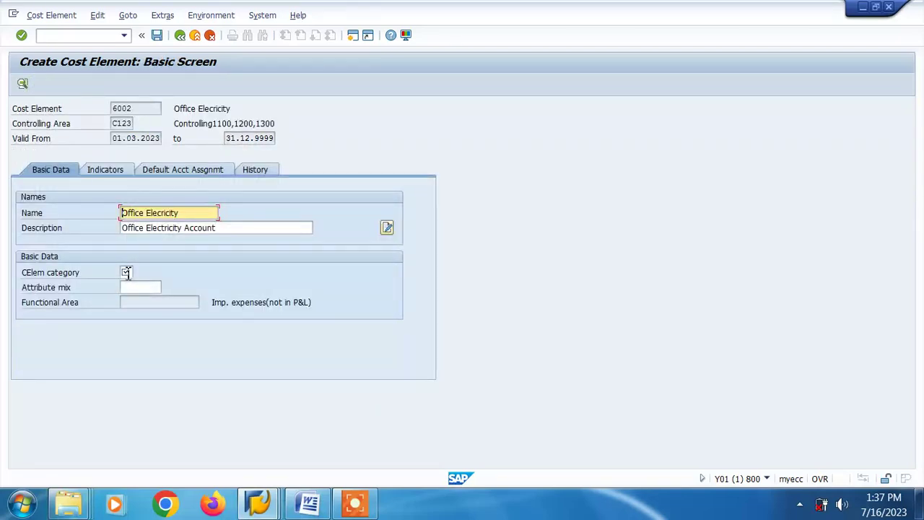
pyautogui.click(181, 36)
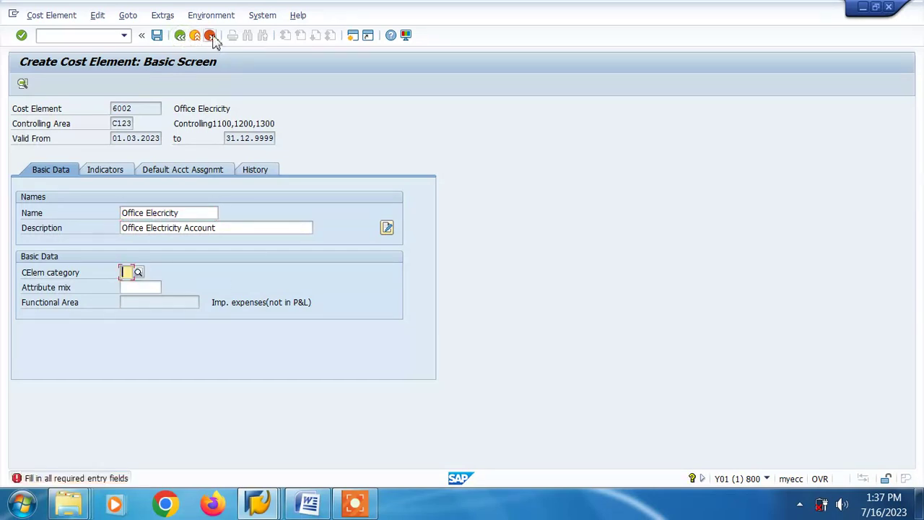
pyautogui.click(210, 37)
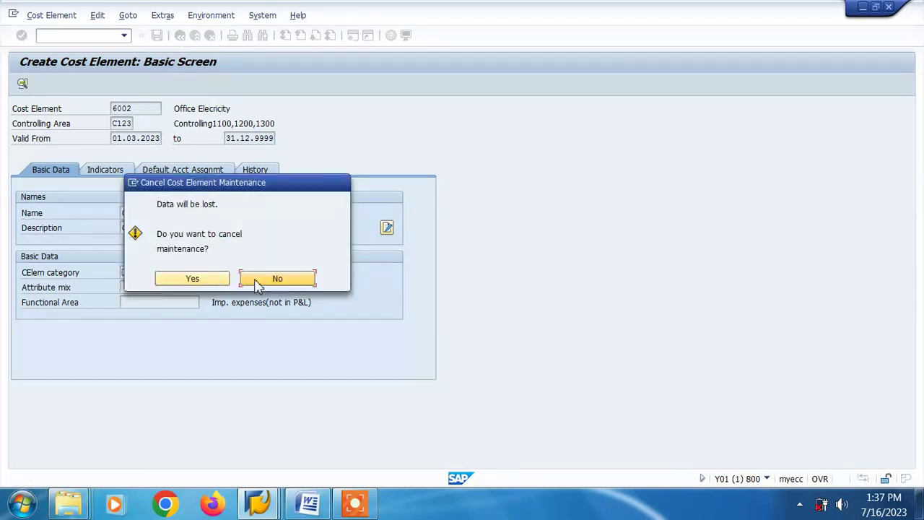
pyautogui.click(205, 281)
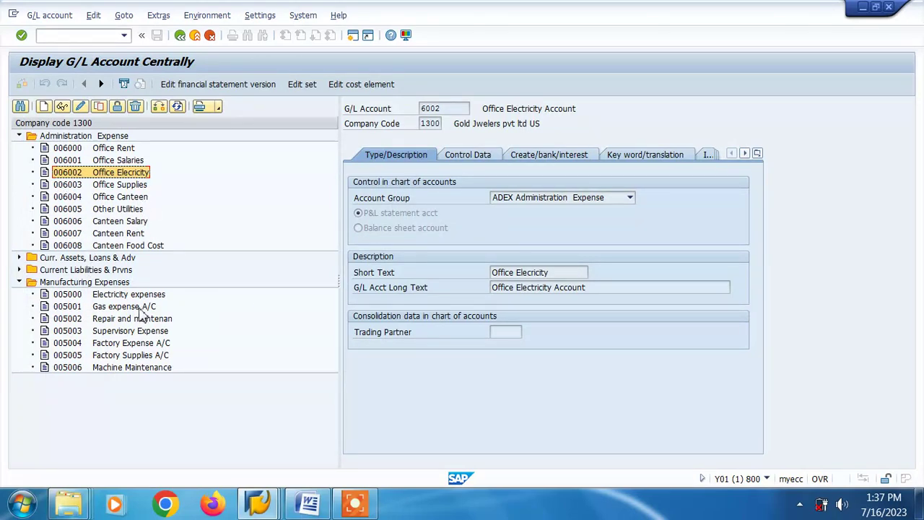
# Process batch input session ERP88 in Background mode from the session overview, with Dynpro standard size turned off
pyautogui.moveTo(260, 504)
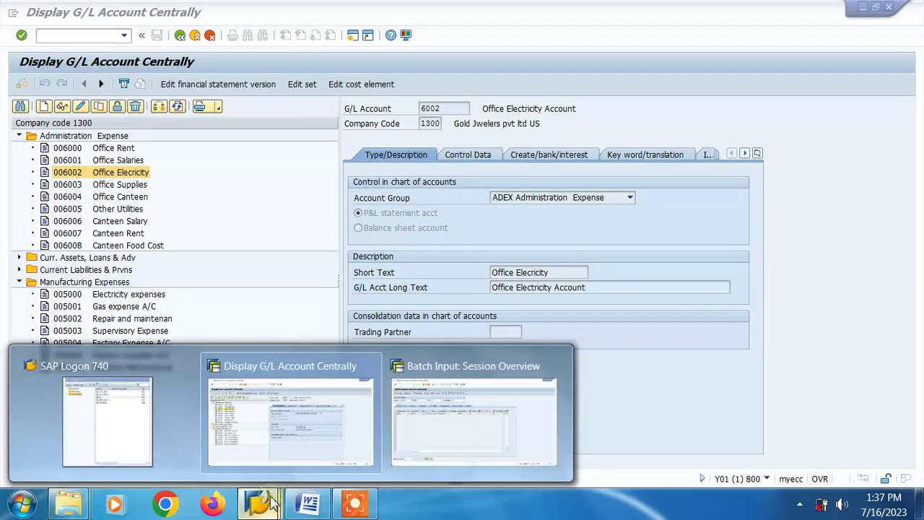
pyautogui.click(464, 441)
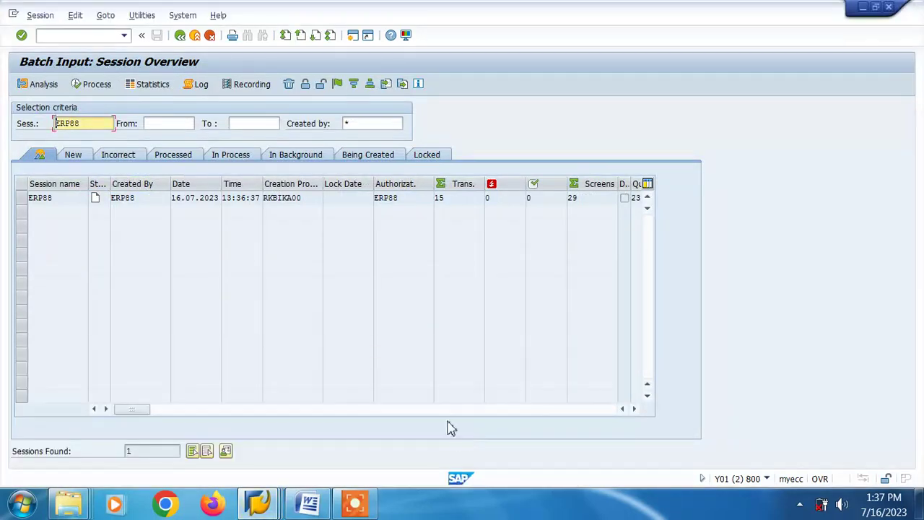
pyautogui.click(22, 198)
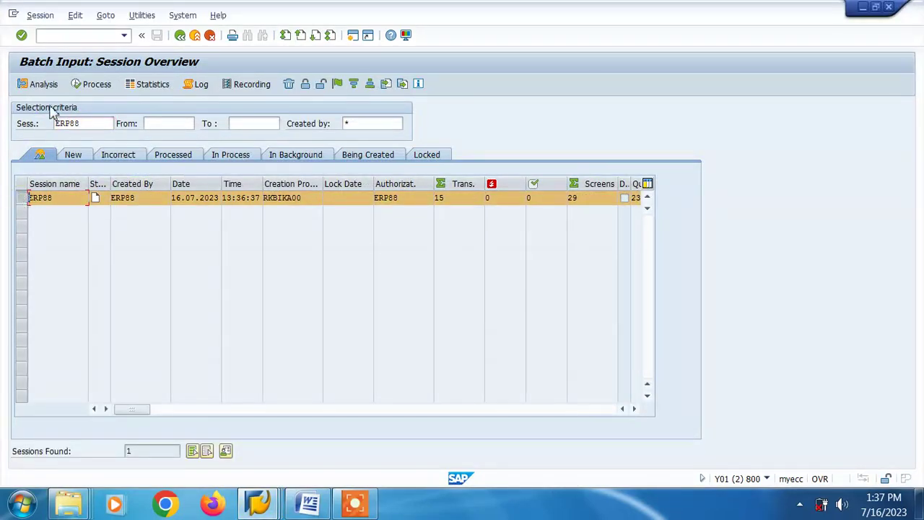
pyautogui.click(99, 88)
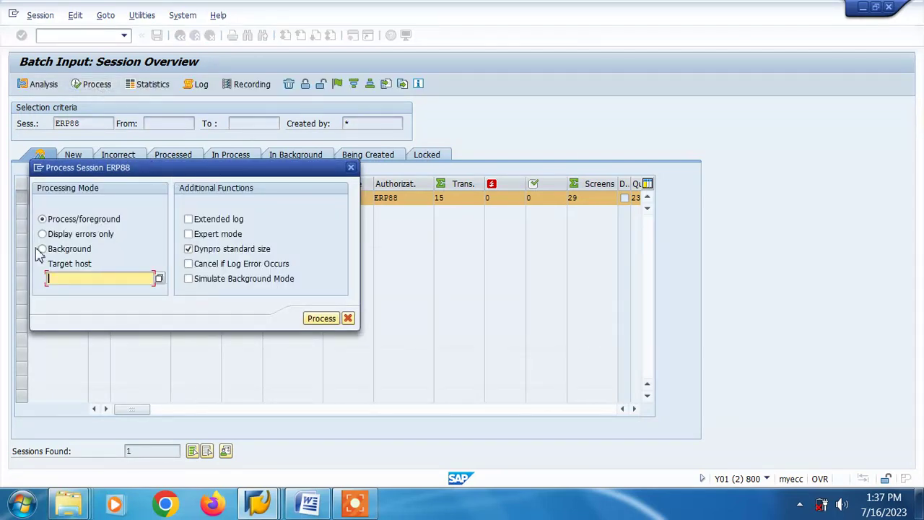
pyautogui.click(42, 250)
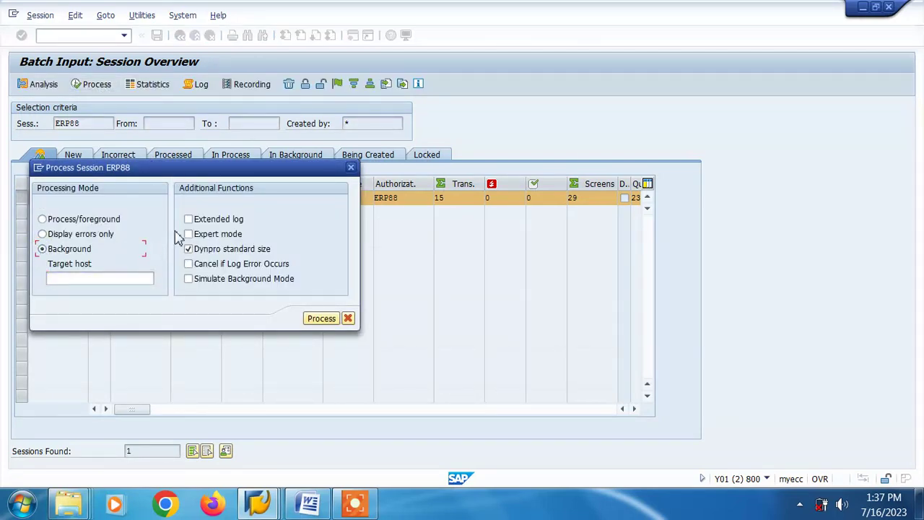
pyautogui.click(187, 247)
pyautogui.click(320, 319)
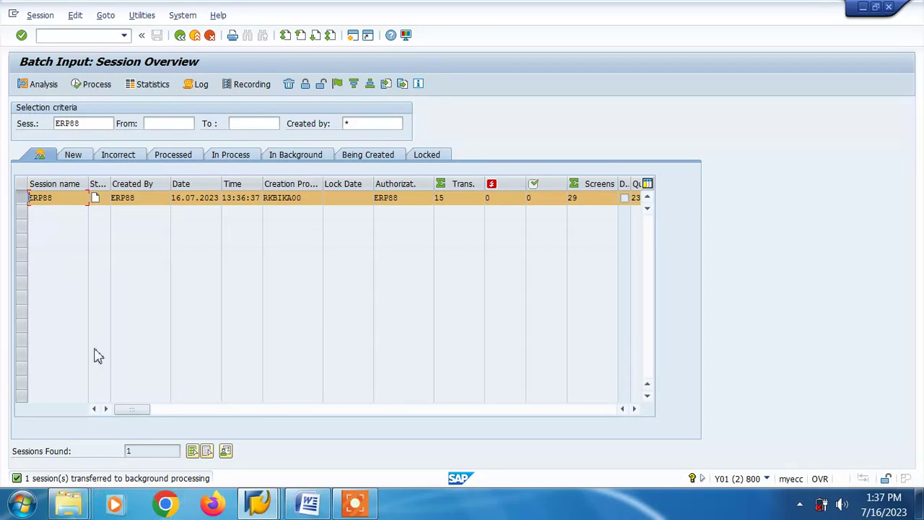
# Read the Word notes on the finished background job and the FS00 check, and return to SAP's G/L account display
pyautogui.click(308, 503)
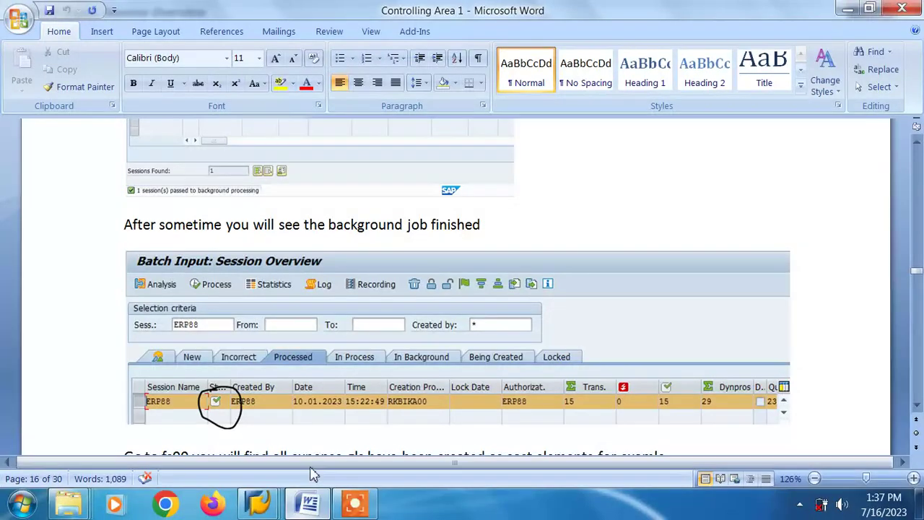
pyautogui.scroll(-5, 389, 354)
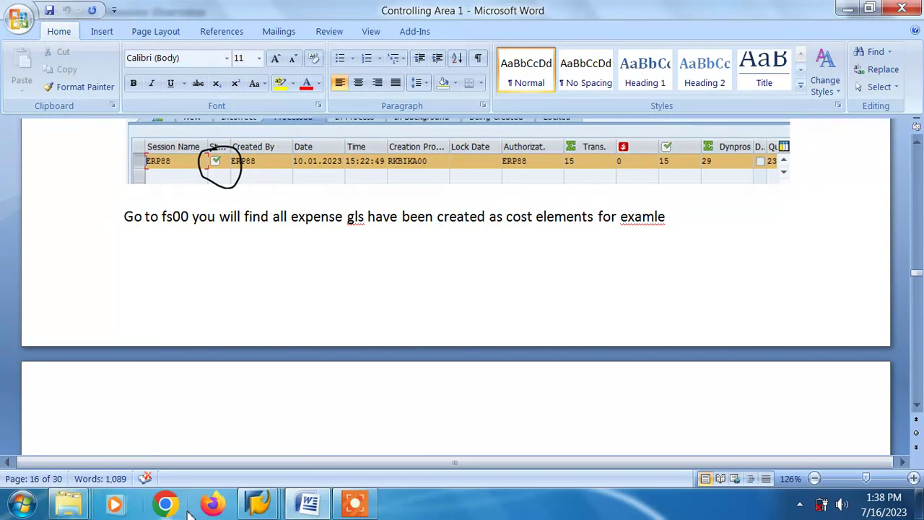
pyautogui.moveTo(255, 502)
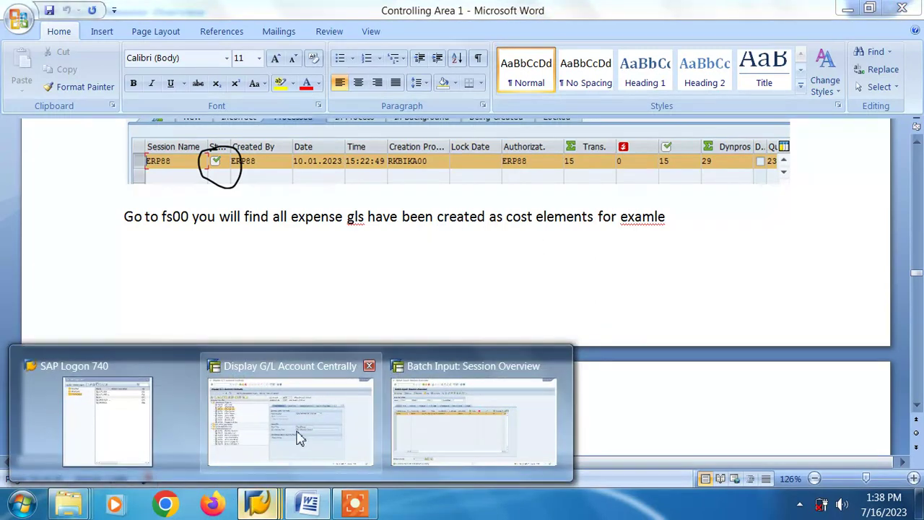
pyautogui.click(301, 439)
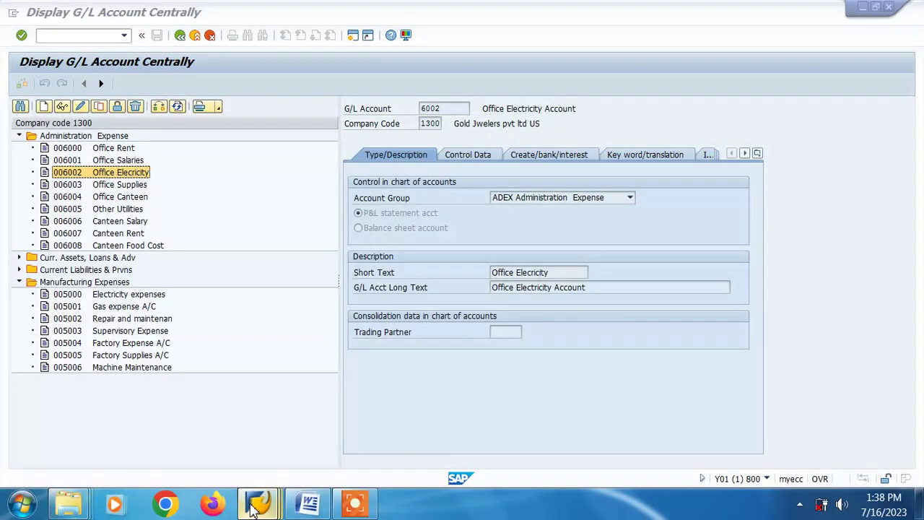
# Review the transaction statuses in the analysis of session ERP88 and return to the IMG structure
pyautogui.moveTo(256, 503)
pyautogui.click(504, 442)
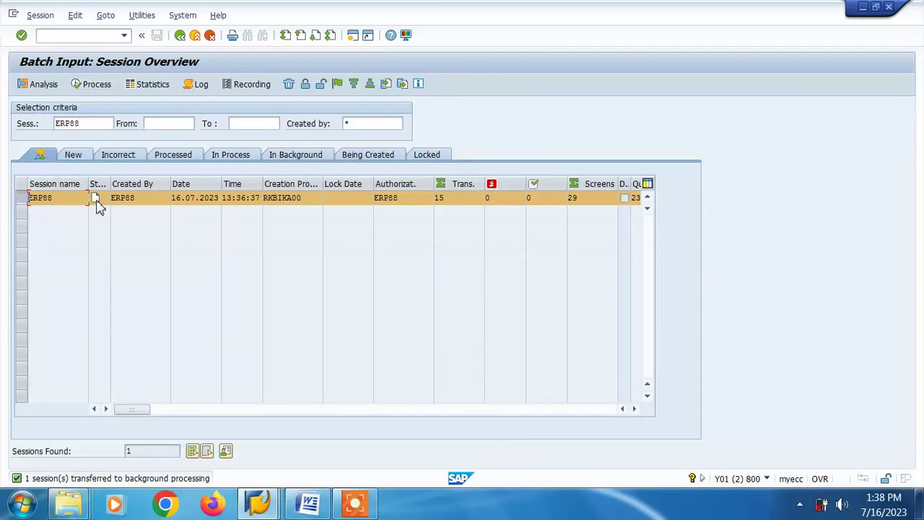
pyautogui.doubleClick(96, 204)
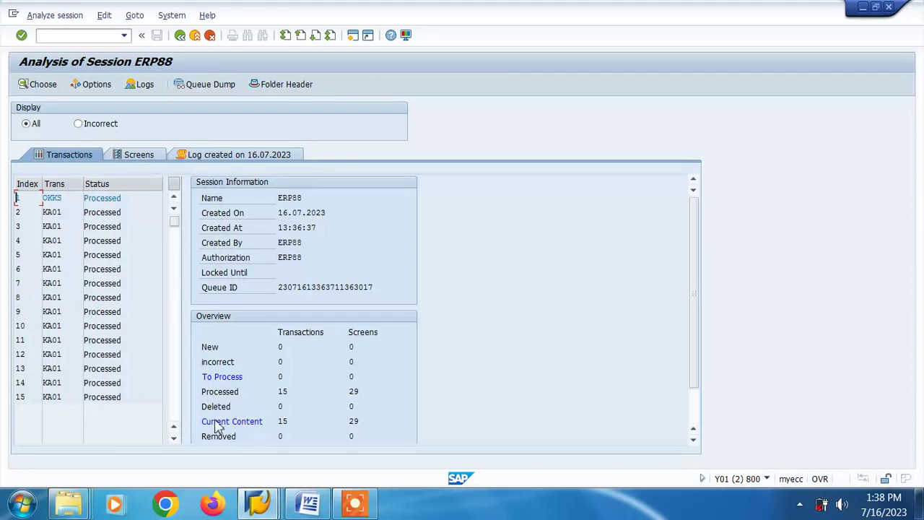
pyautogui.scroll(-1, 231, 412)
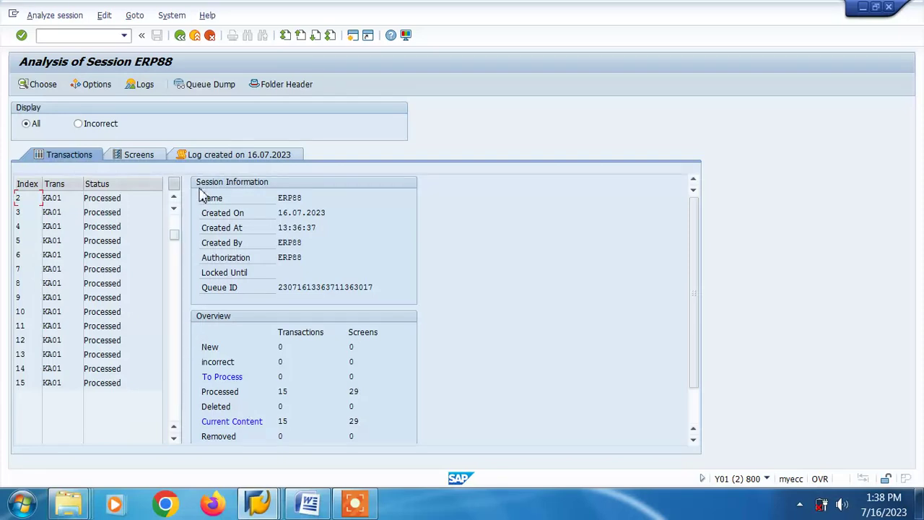
pyautogui.click(179, 36)
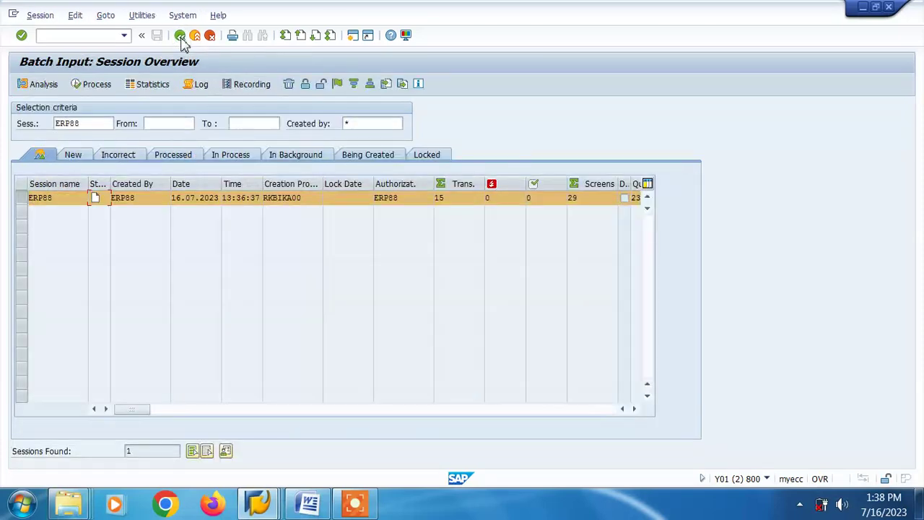
pyautogui.click(22, 200)
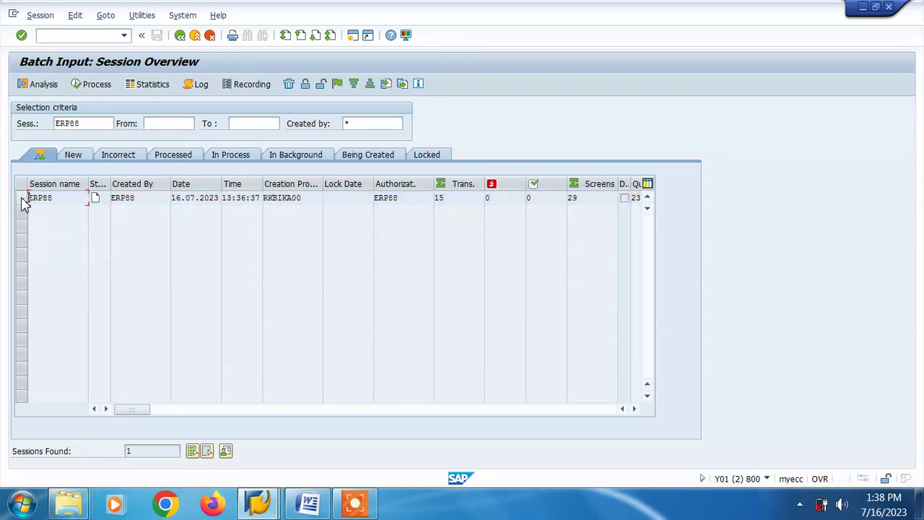
pyautogui.click(23, 197)
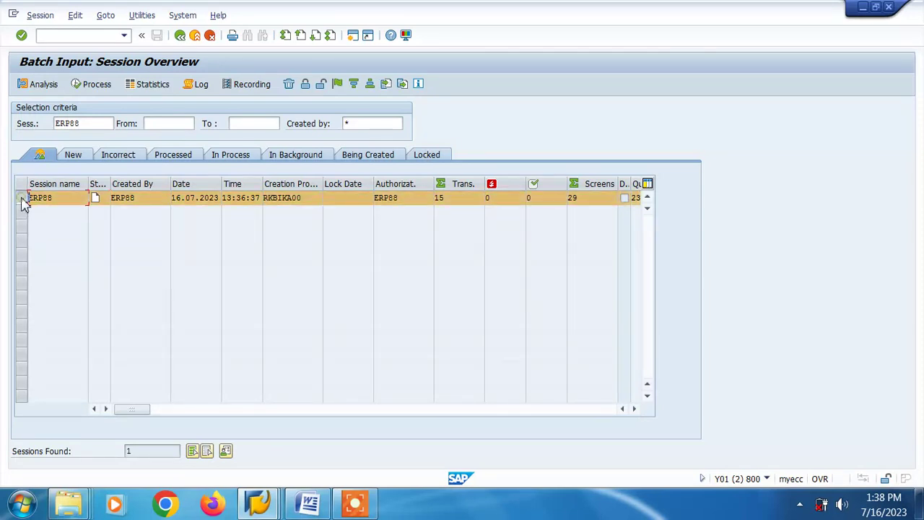
pyautogui.click(180, 37)
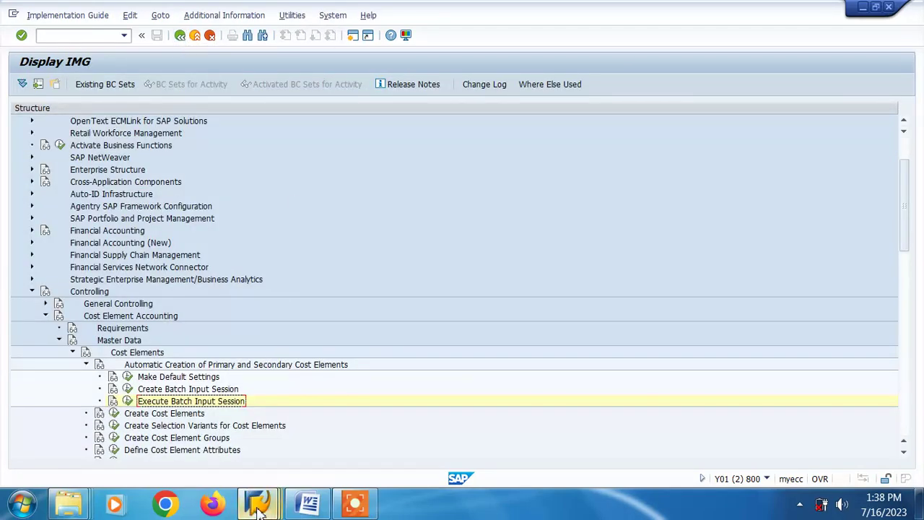
# Leave the G/L account display in the other SAP session and reopen central account maintenance with transaction fs00
pyautogui.moveTo(252, 502)
pyautogui.click(295, 438)
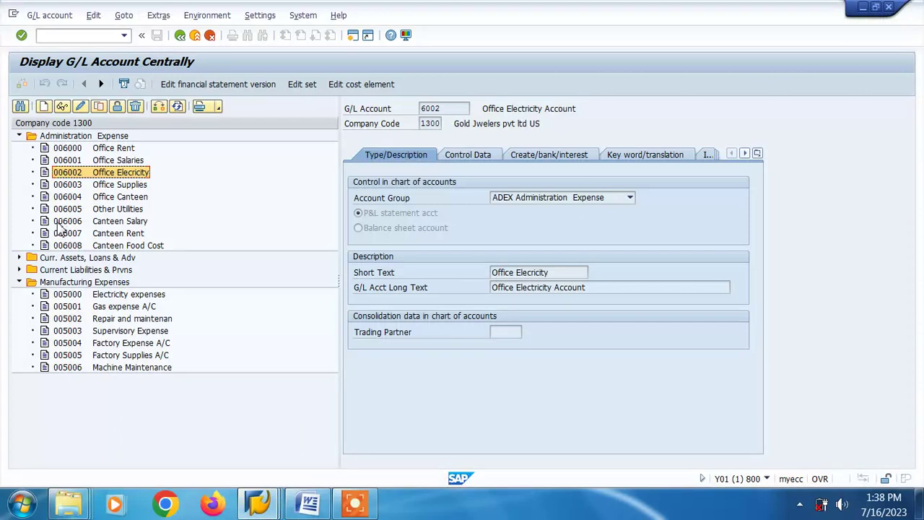
pyautogui.click(180, 36)
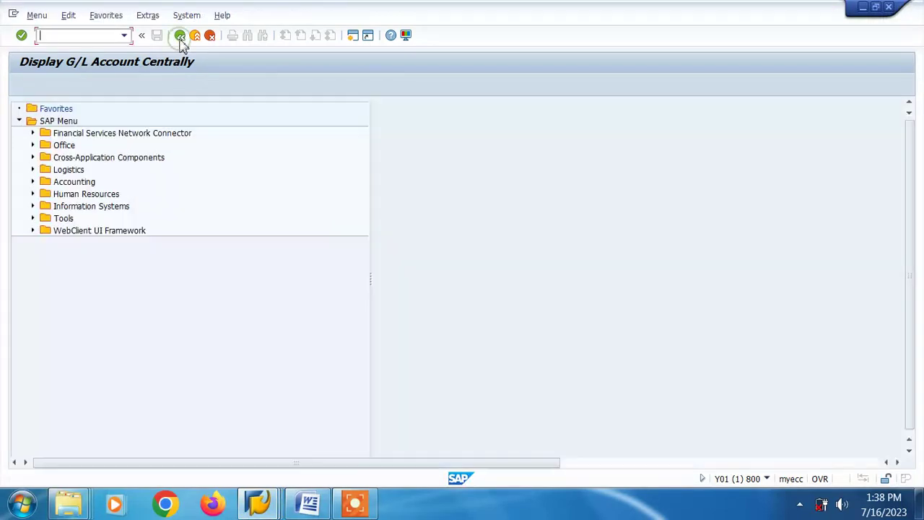
pyautogui.click(124, 36)
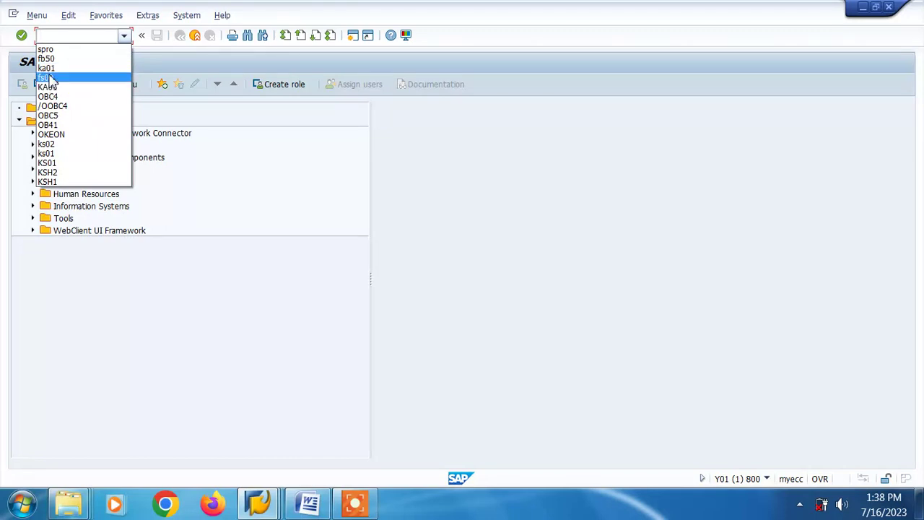
pyautogui.write('f')
pyautogui.click(54, 35)
pyautogui.write('s00')
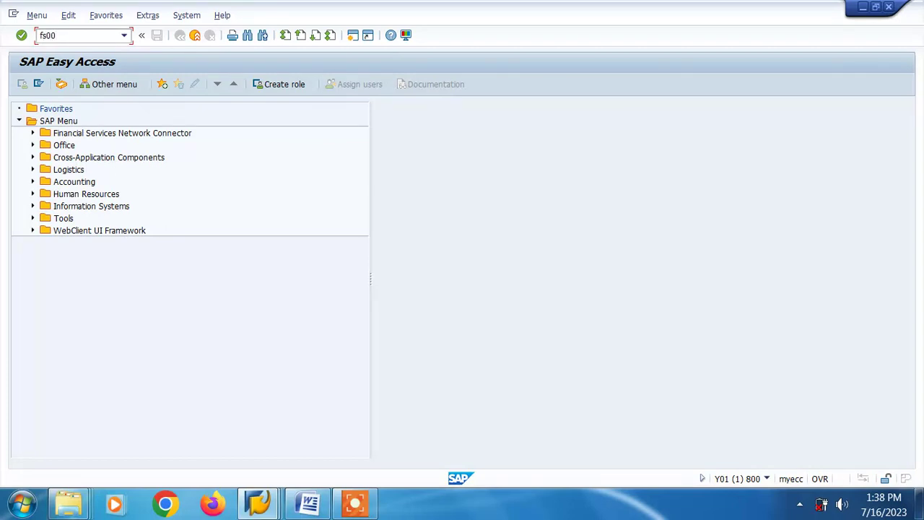
pyautogui.press('Return')
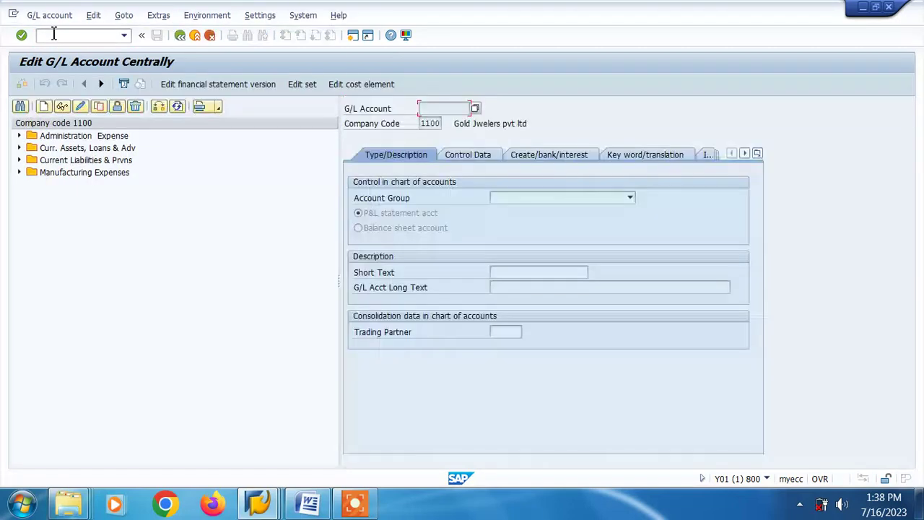
# Inspect the cost element category of Administration Expense account 6002 Office Elecricity and return to the account display
pyautogui.click(20, 136)
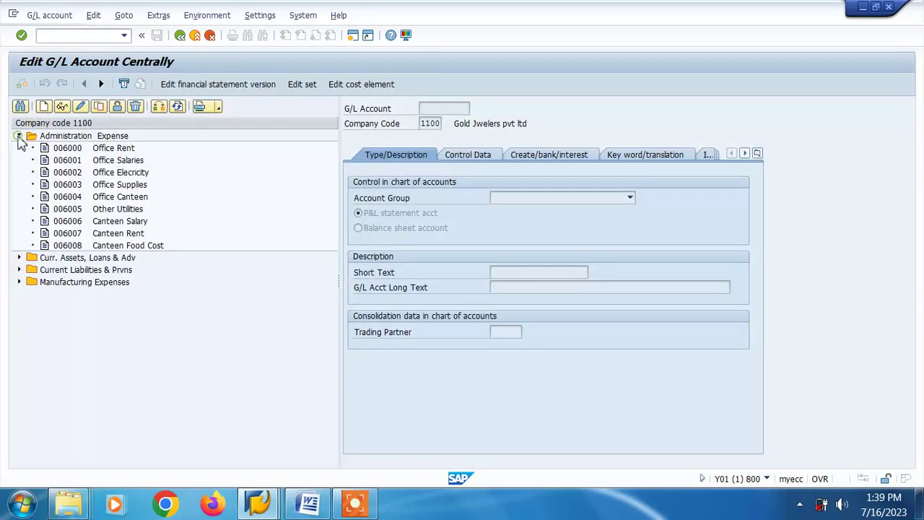
pyautogui.click(70, 173)
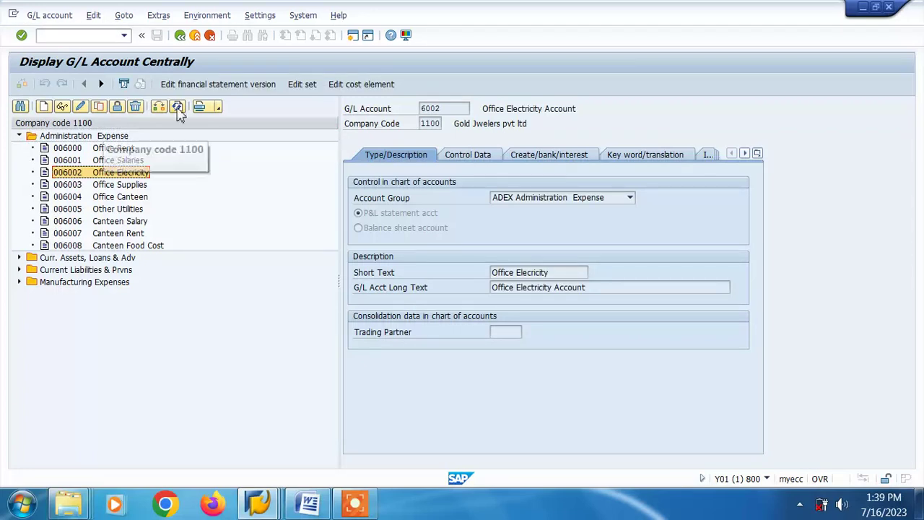
pyautogui.click(354, 86)
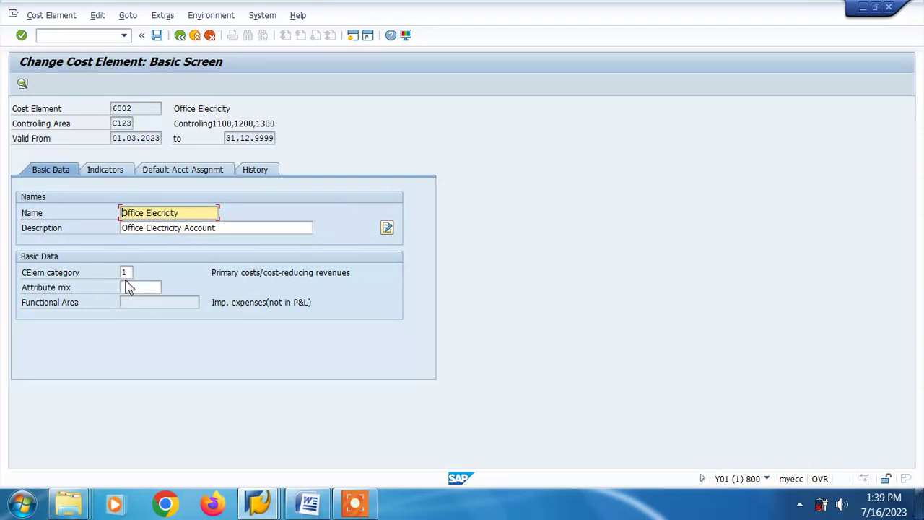
pyautogui.click(181, 36)
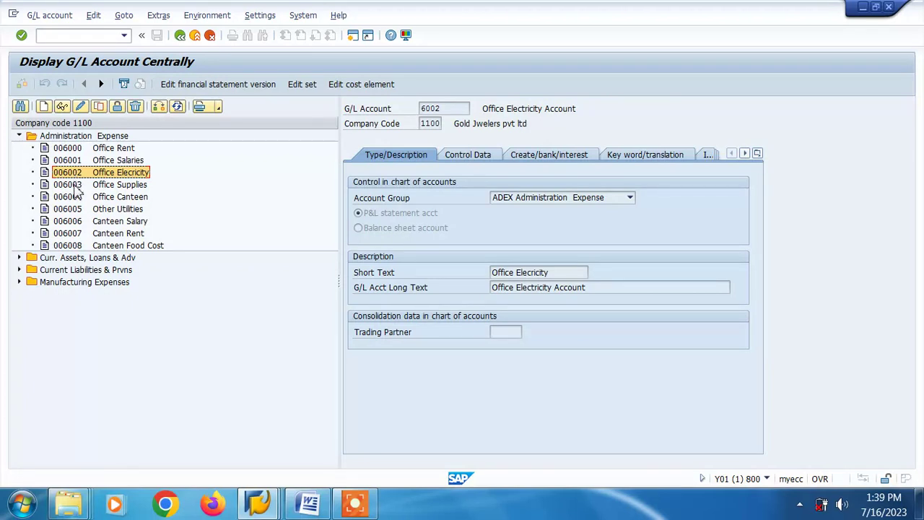
# Inspect the cost element category of Administration Expense account 6003 Office Supplies and return to the account display
pyautogui.doubleClick(77, 185)
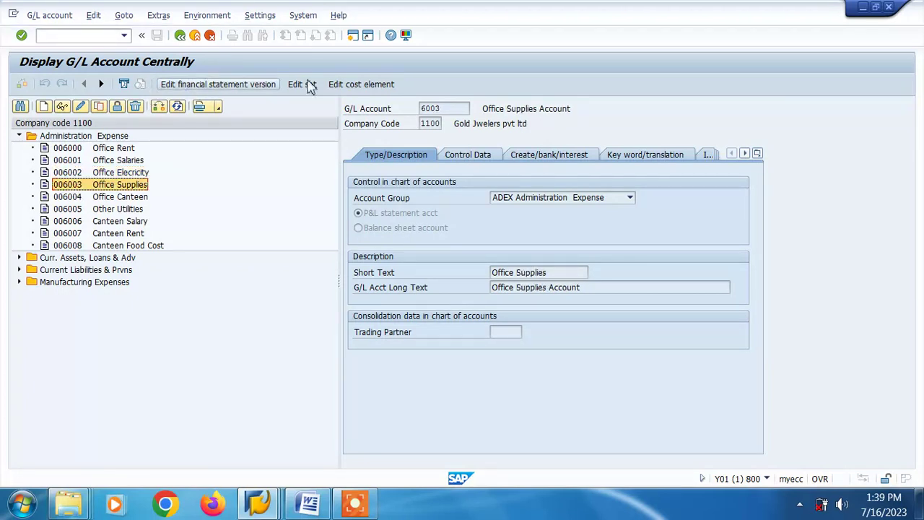
pyautogui.click(345, 84)
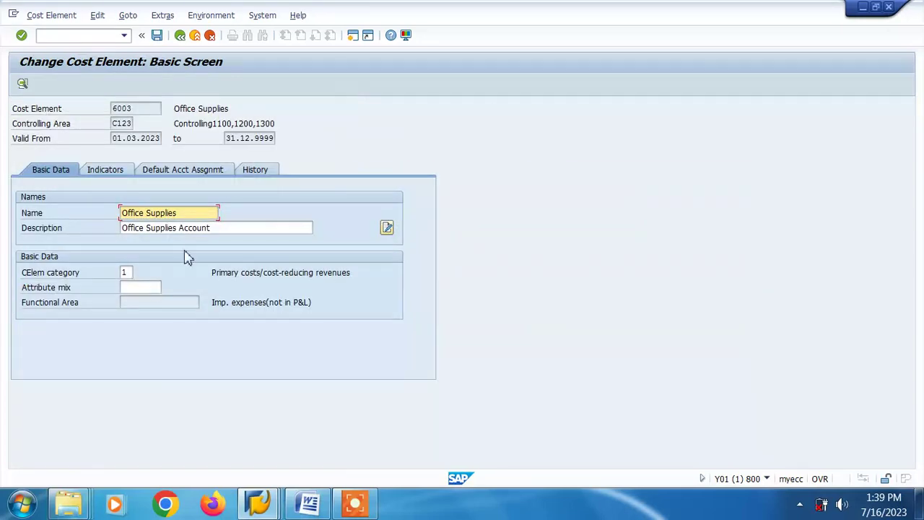
pyautogui.click(181, 36)
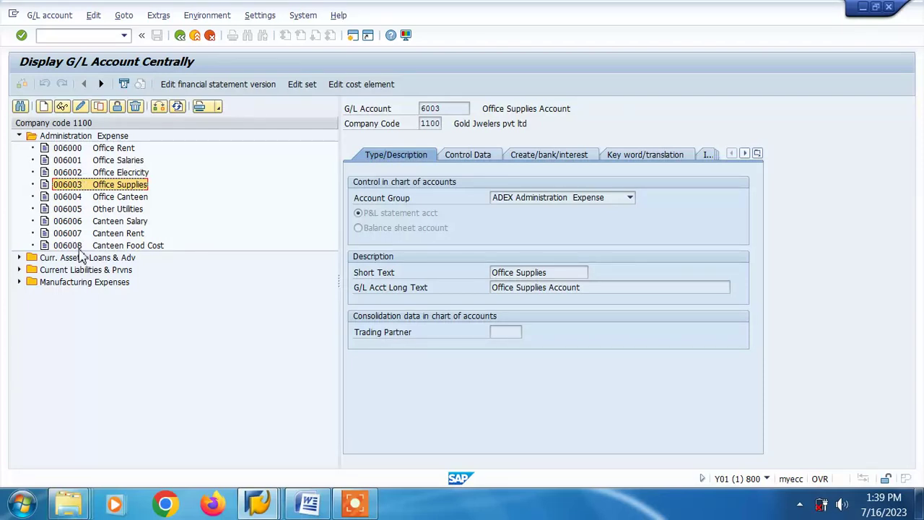
# Inspect the cost element category of Manufacturing Expenses account 5000 Electricity expenses, and leave the account display for the SAP Easy Access screen
pyautogui.click(19, 282)
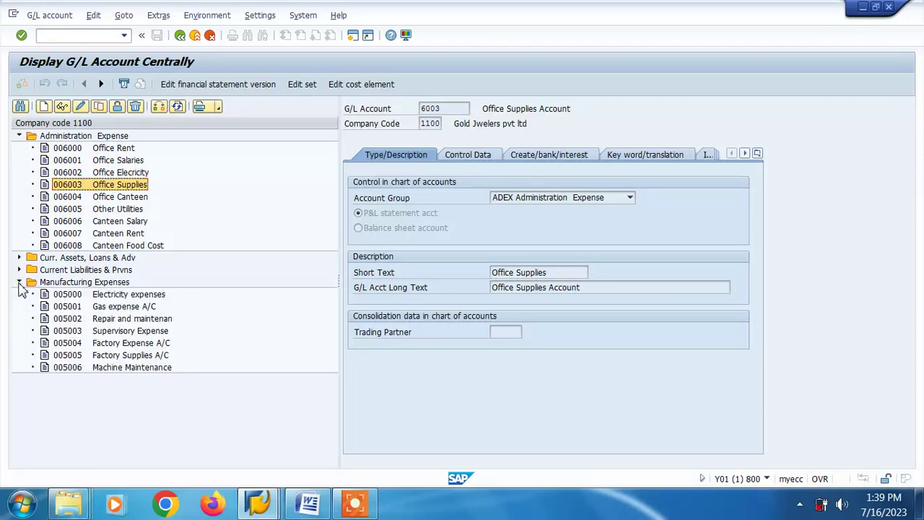
pyautogui.doubleClick(72, 294)
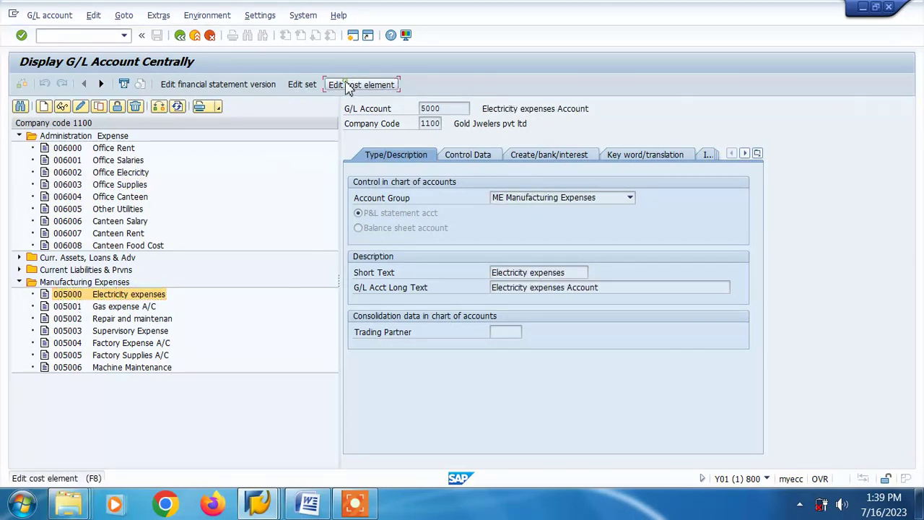
pyautogui.click(345, 85)
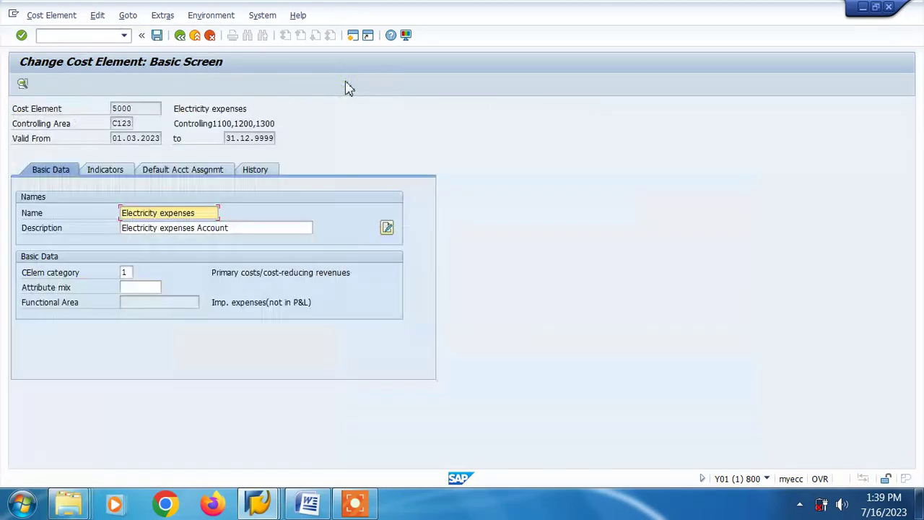
pyautogui.click(181, 40)
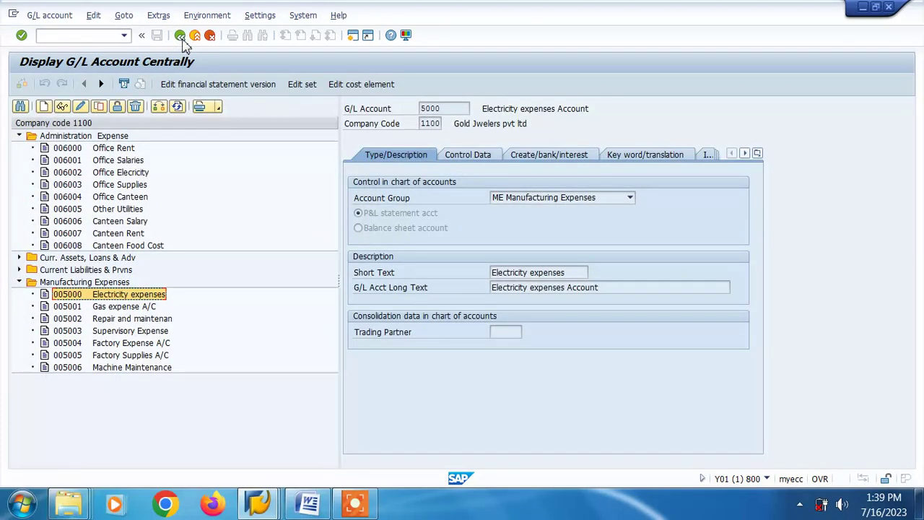
pyautogui.click(181, 36)
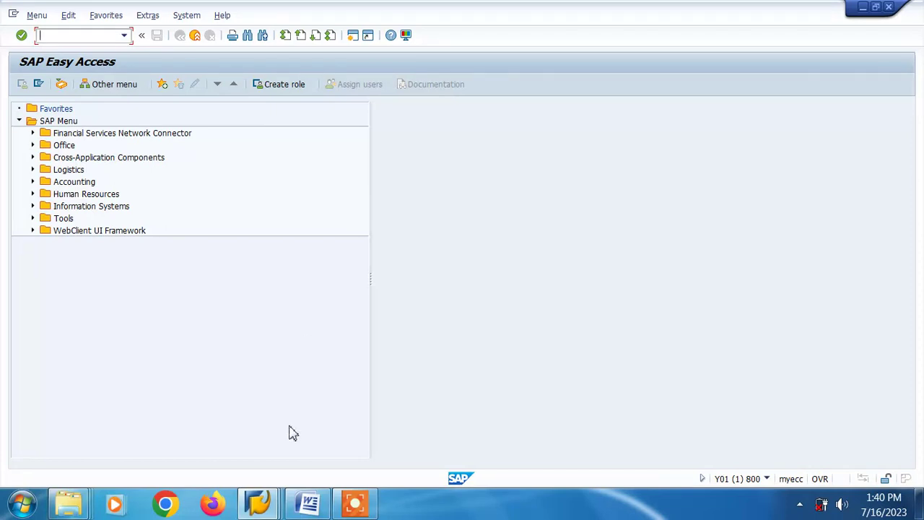
pyautogui.click(355, 506)
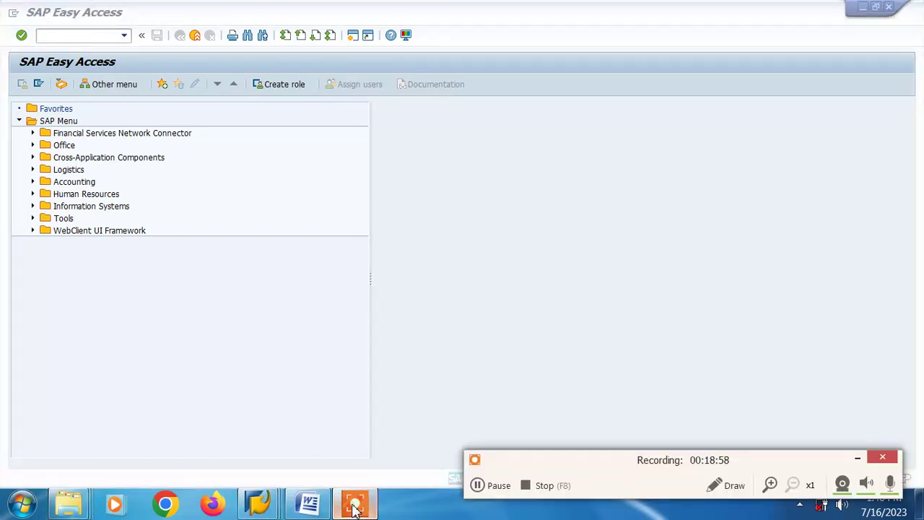